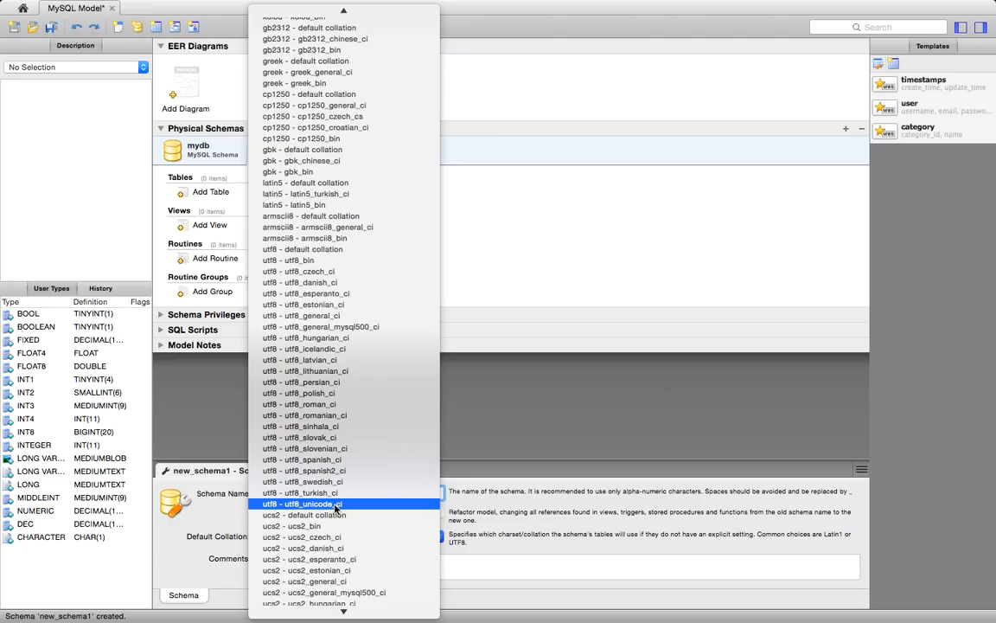
- Set the affablebean schema's default collation to utf8_unicode_ci and its comment to "Schema used by AffableBean application"
{"action": "left_click", "coordinate": [336, 504]}
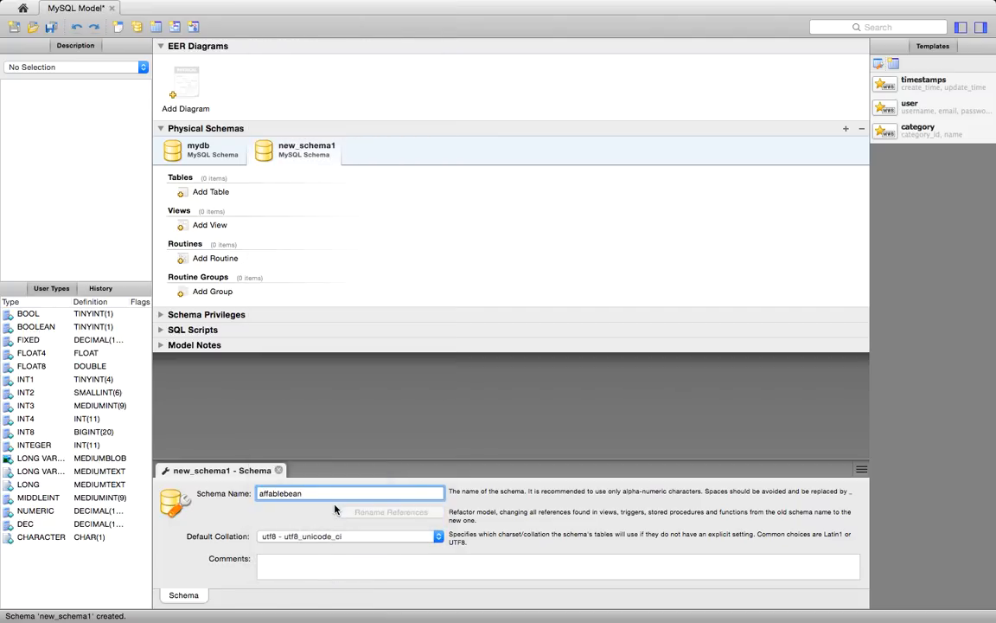
{"action": "left_click", "coordinate": [312, 566]}
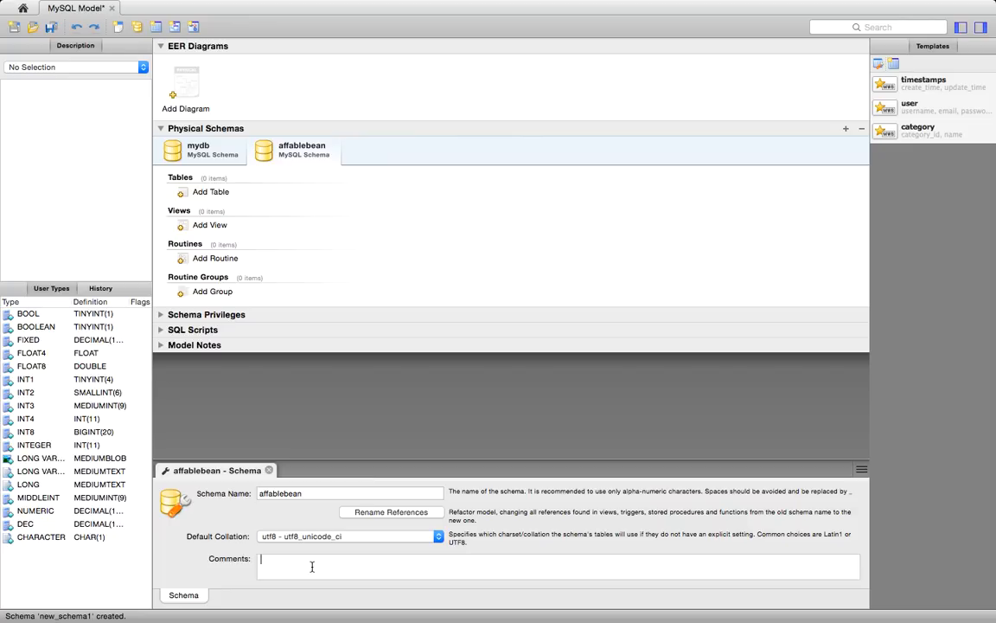
{"action": "type", "text": "Schema"}
{"action": "type", "text": " f"}
{"action": "type", "text": "used by af"}
{"action": "type", "text": "fa"}
{"action": "key", "text": "BackSpace"}
{"action": "key", "text": "BackSpace"}
{"action": "key", "text": "BackSpace"}
{"action": "key", "text": "BackSpace"}
{"action": "type", "text": "AffableBean applicatio"}
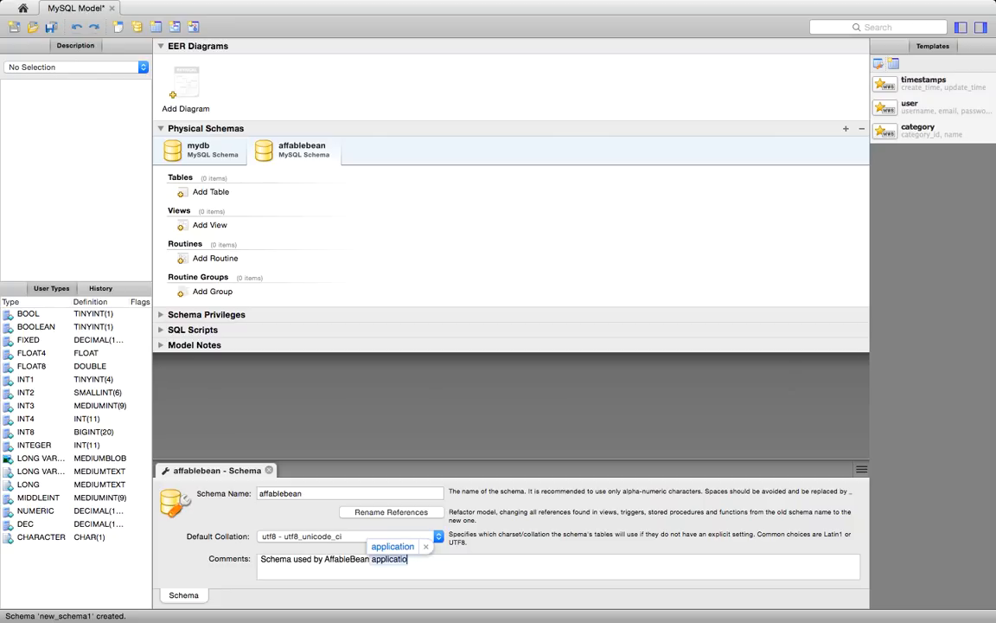
{"action": "type", "text": "n"}
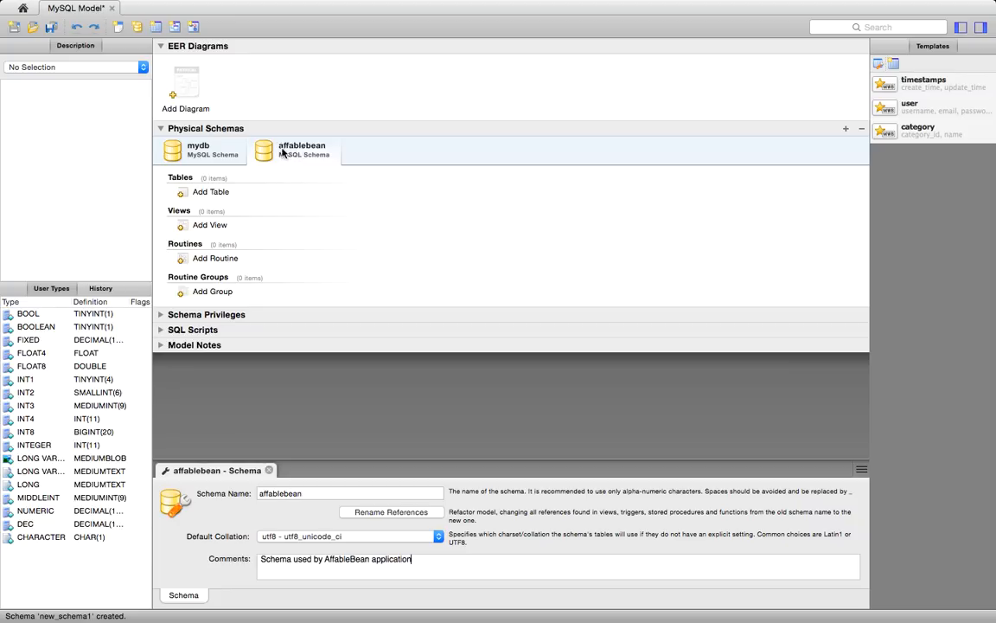
- Add an EER diagram to the model and place a new table near the top of its canvas
{"action": "left_click", "coordinate": [183, 89]}
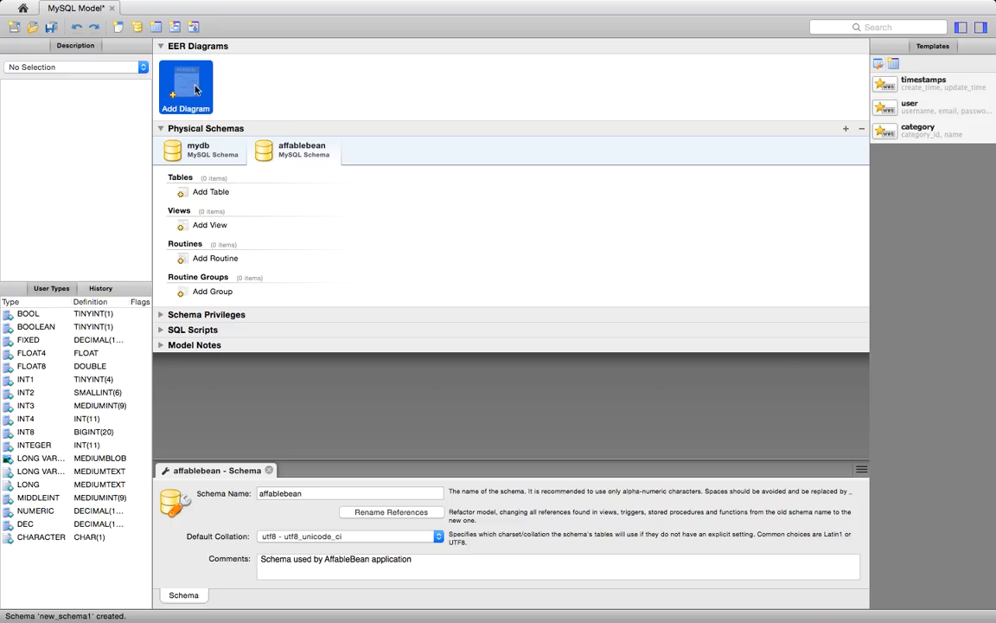
{"action": "double_click", "coordinate": [190, 90]}
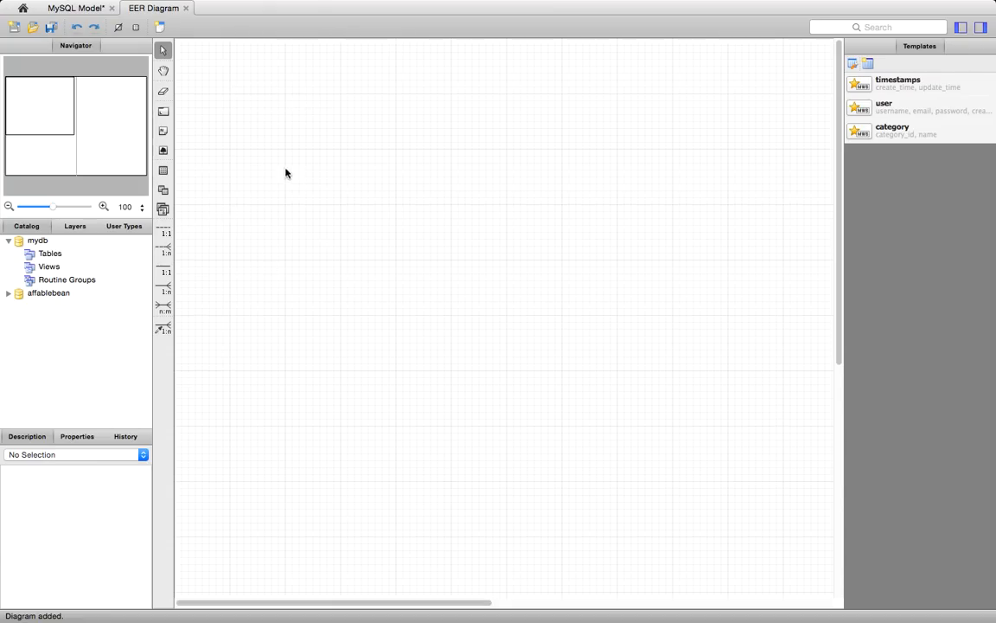
{"action": "left_click", "coordinate": [164, 172]}
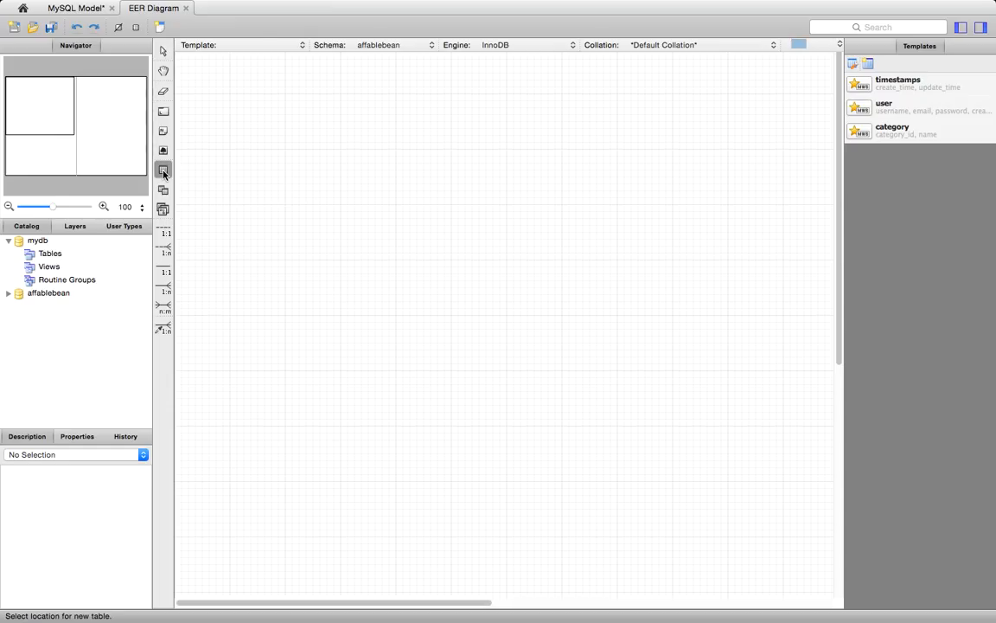
{"action": "left_click", "coordinate": [348, 128]}
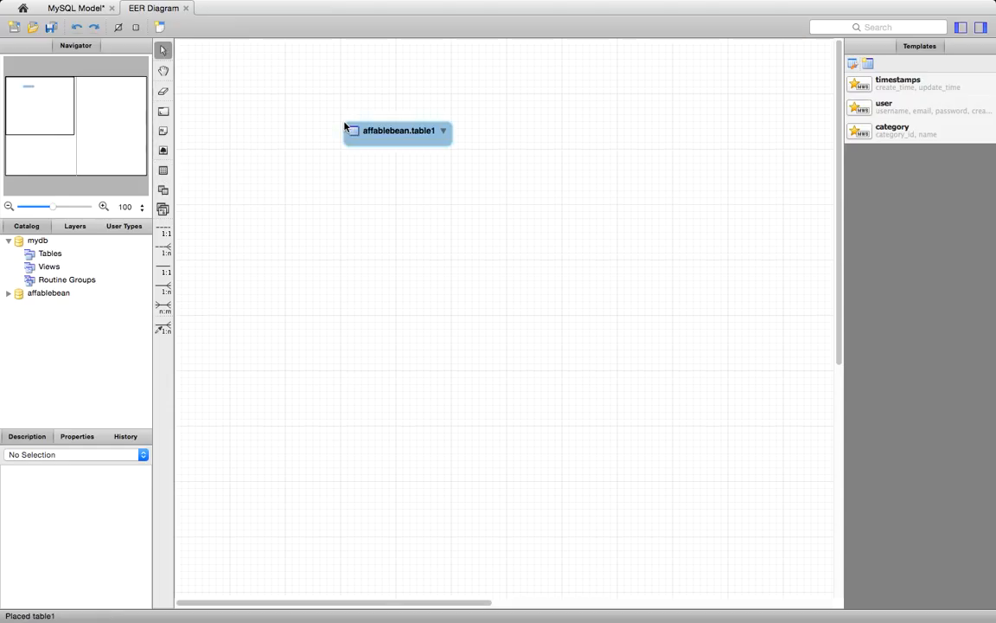
- Open the new table for editing and name it customer
{"action": "double_click", "coordinate": [413, 134]}
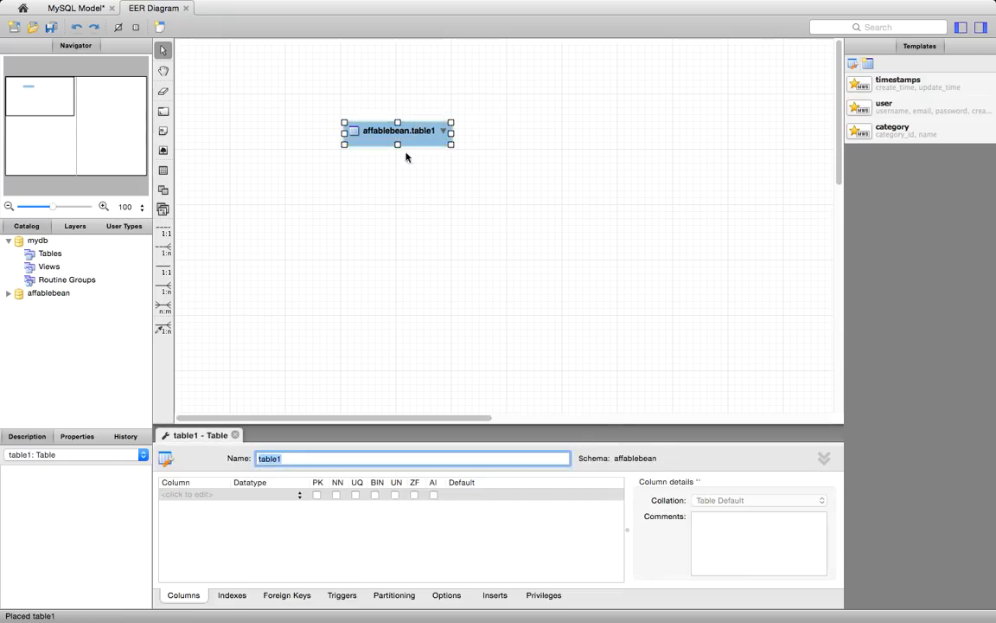
{"action": "left_click", "coordinate": [309, 457]}
{"action": "key", "text": "BackSpace"}
{"action": "key", "text": "BackSpace"}
{"action": "key", "text": "BackSpace"}
{"action": "key", "text": "BackSpace"}
{"action": "key", "text": "BackSpace"}
{"action": "key", "text": "BackSpace"}
{"action": "type", "text": "customer"}
- Give the customer table the comment "maintain the customer details"
{"action": "left_click", "coordinate": [823, 460]}
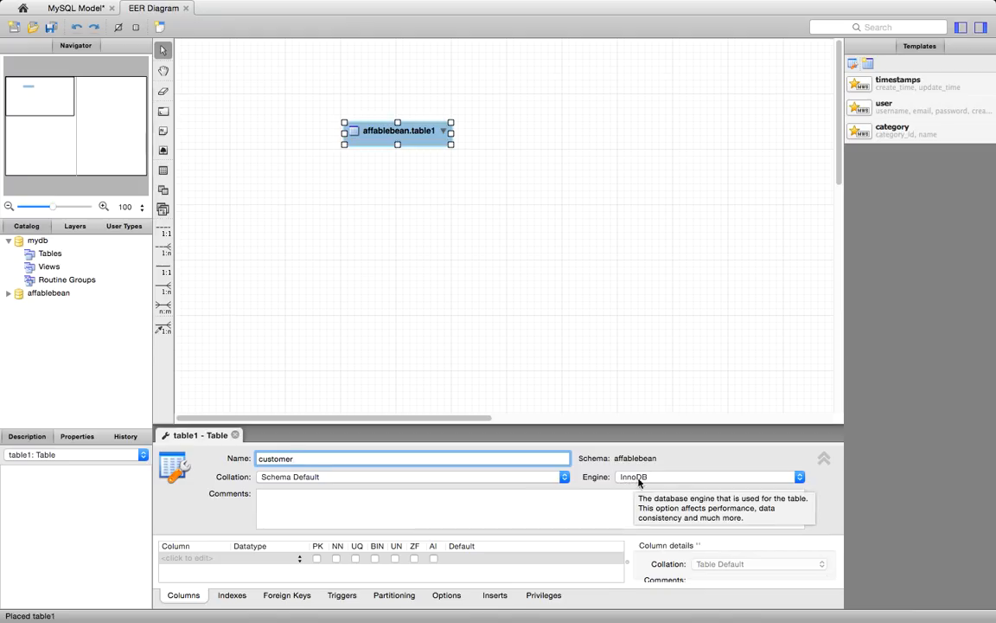
{"action": "left_click", "coordinate": [365, 510]}
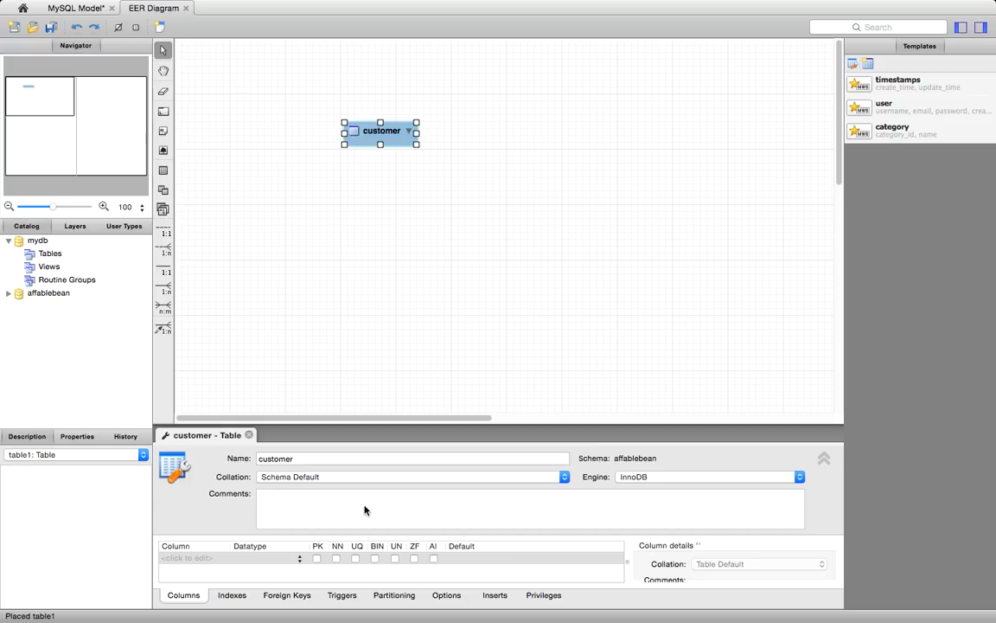
{"action": "type", "text": "maintain the customer details"}
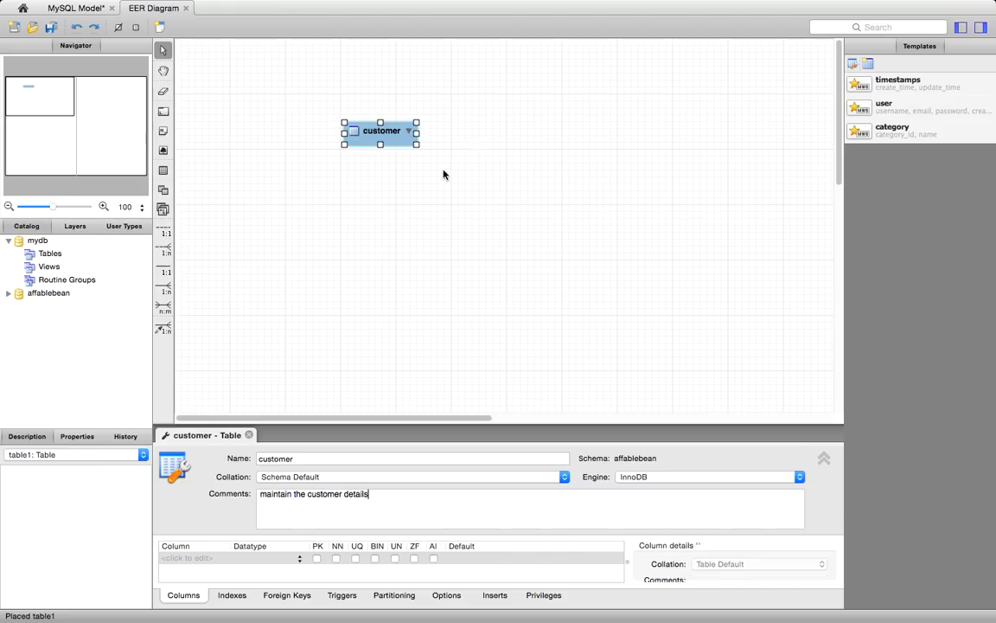
{"action": "left_click", "coordinate": [399, 158]}
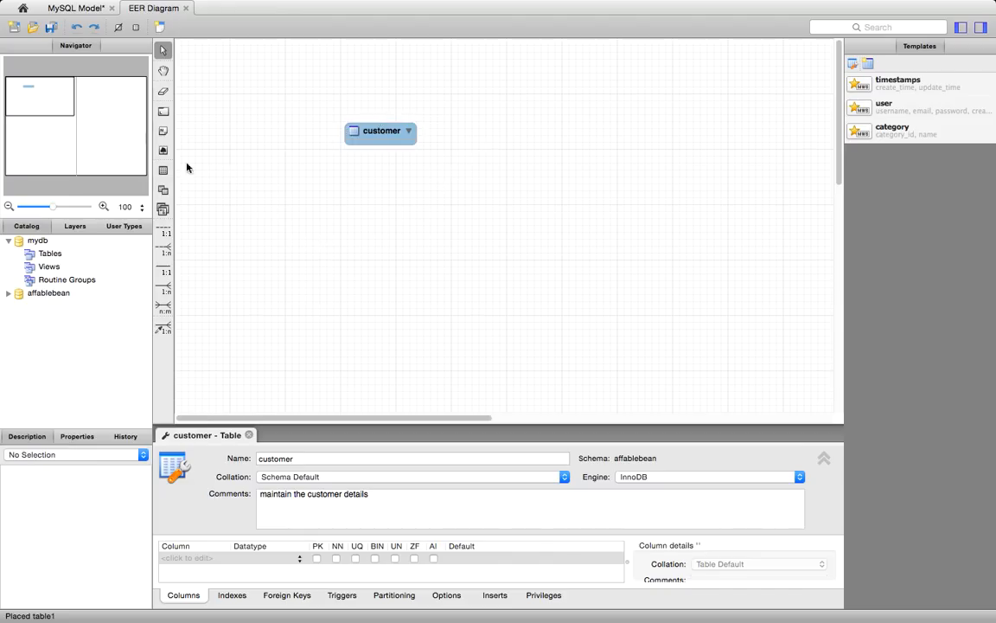
- Place a second table to the right of the customer table and name it customer_order
{"action": "left_click", "coordinate": [163, 171]}
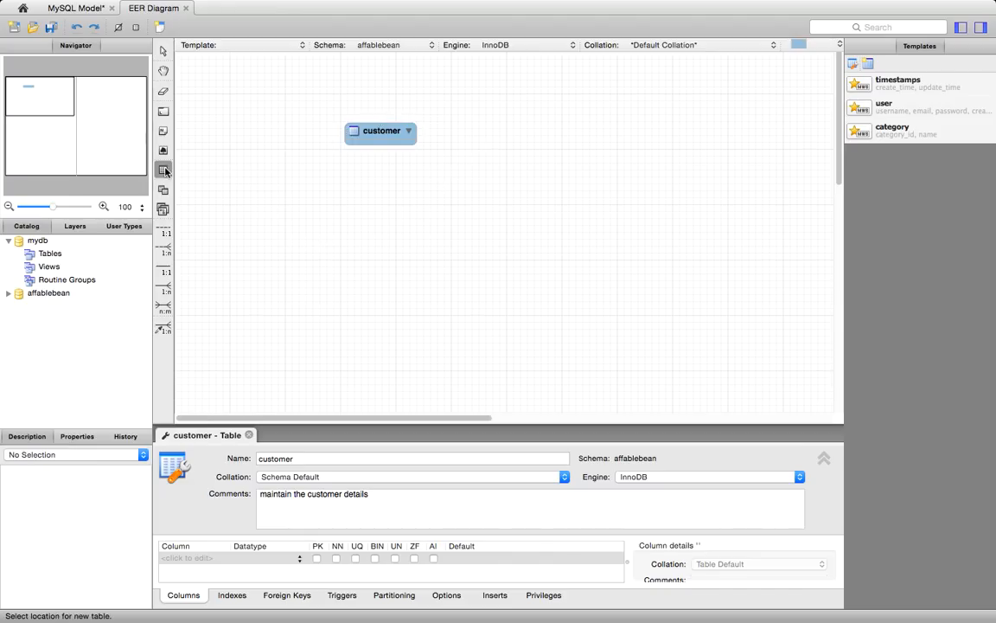
{"action": "left_click", "coordinate": [502, 126]}
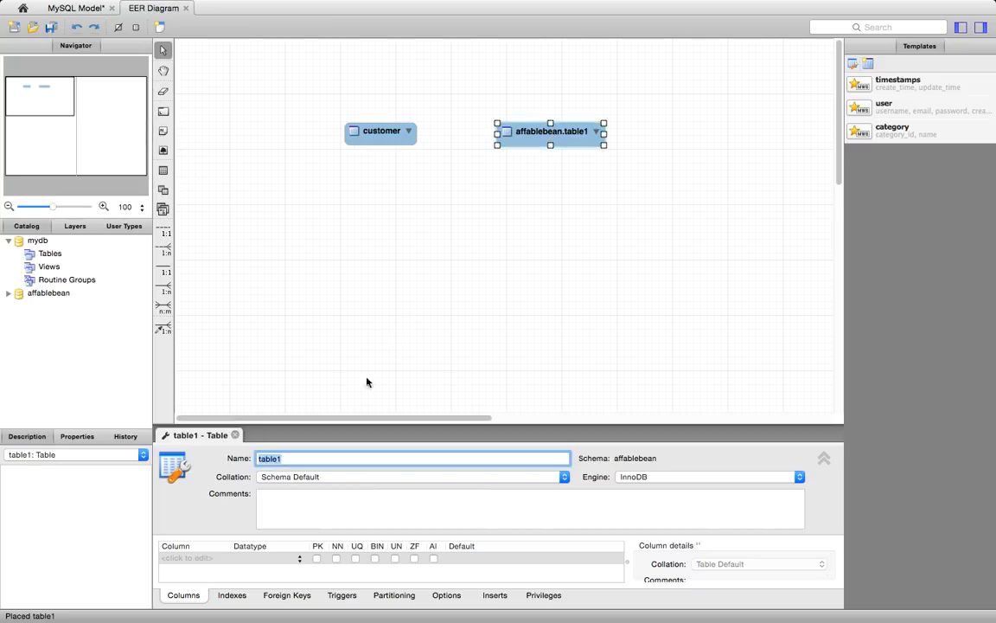
{"action": "key", "text": "BackSpace"}
{"action": "type", "text": "customer_order"}
- Give the customer_order table the comment "maintain the details of customer order"
{"action": "left_click", "coordinate": [385, 510]}
{"action": "type", "text": "maintain the "}
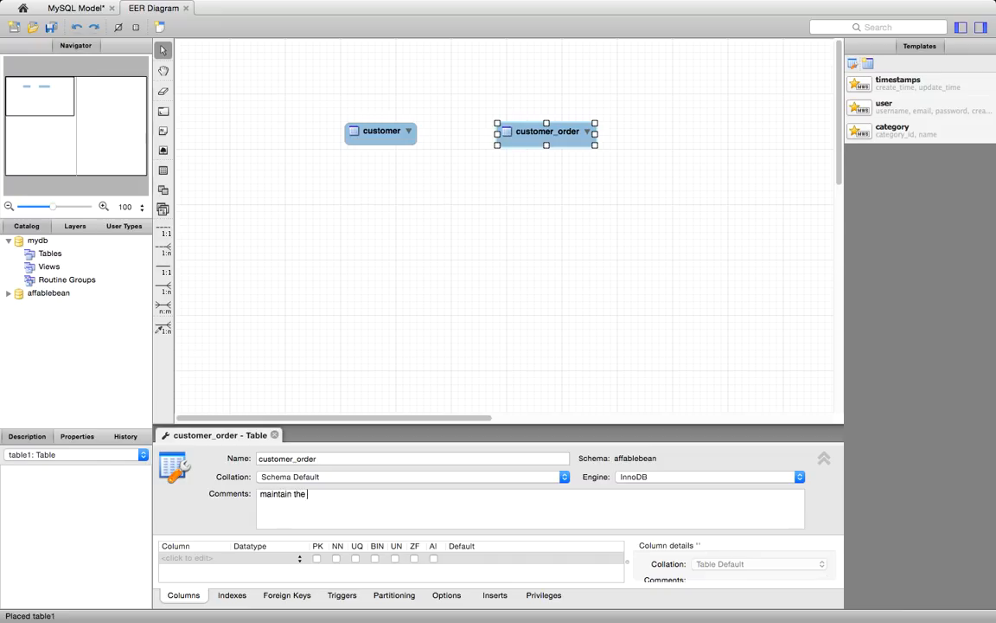
{"action": "type", "text": "details of customer order"}
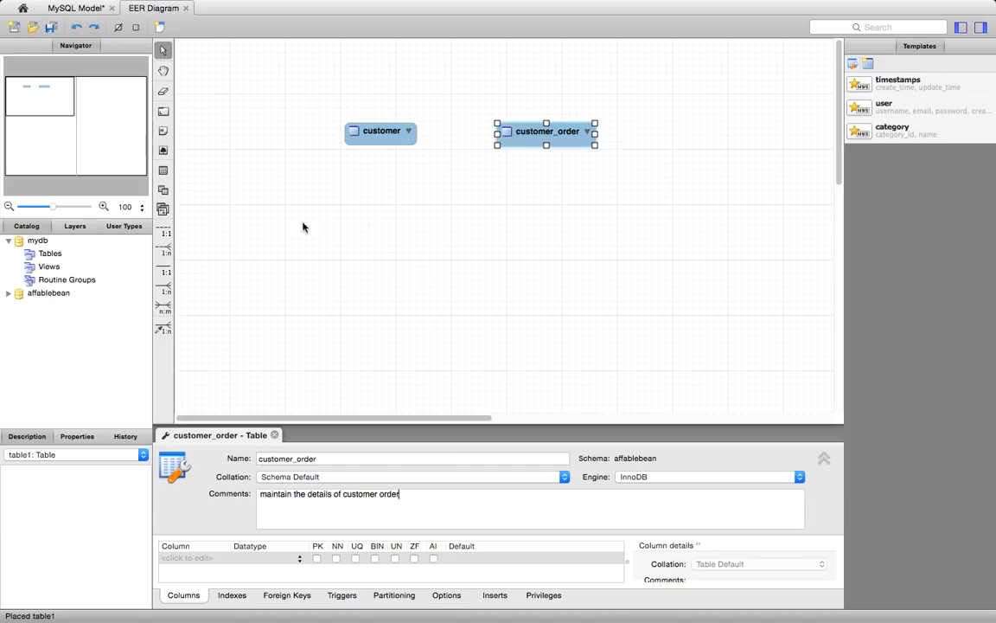
- Place a third table named product below the customer table, with the comment "maintains the details of product"
{"action": "left_click", "coordinate": [162, 170]}
{"action": "left_click", "coordinate": [371, 213]}
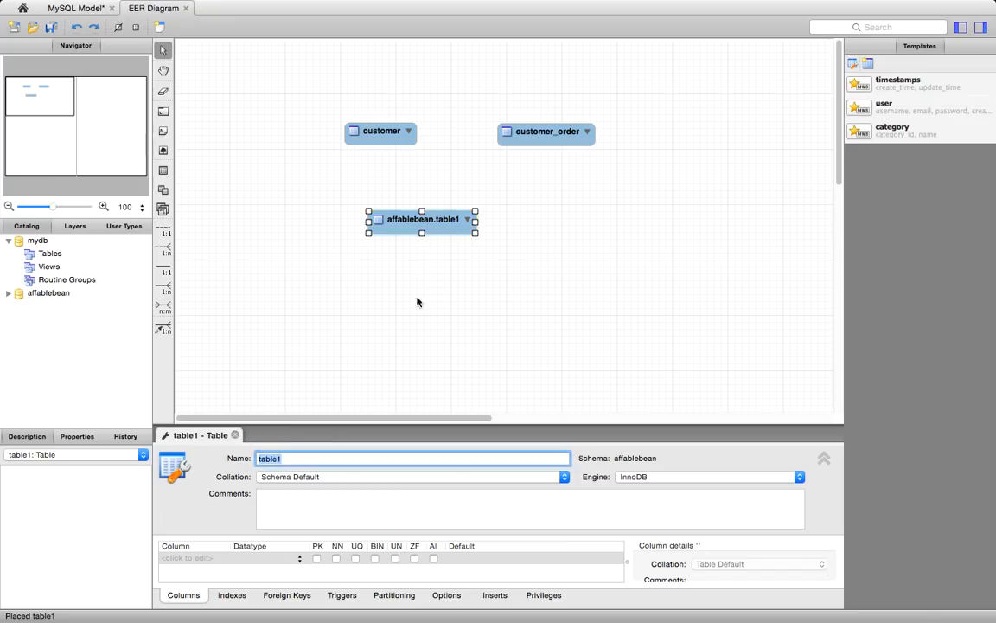
{"action": "type", "text": "product"}
{"action": "left_click", "coordinate": [334, 519]}
{"action": "type", "text": "m"}
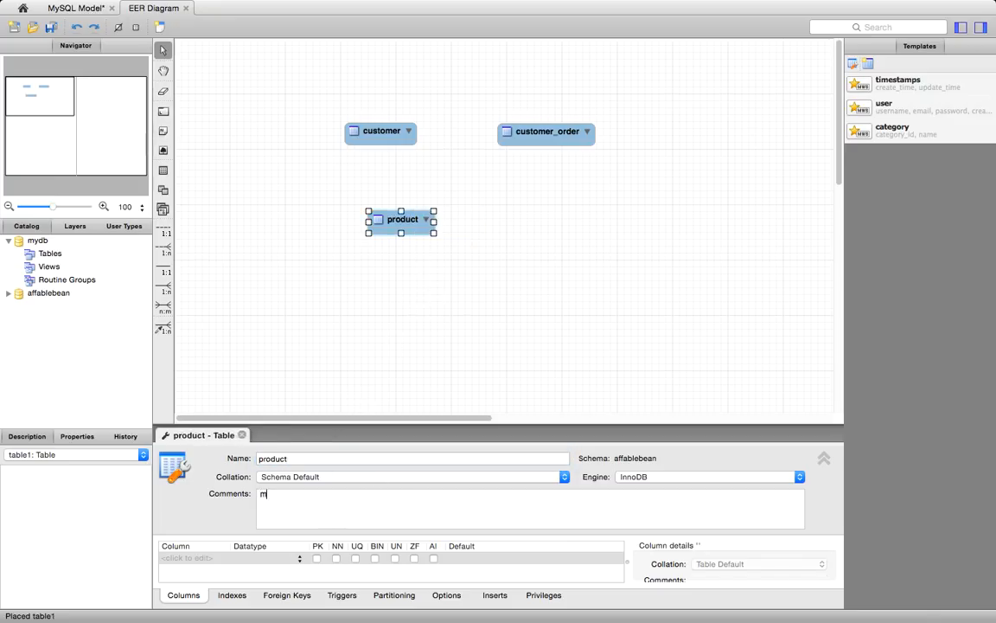
{"action": "type", "text": "aintains the details of product"}
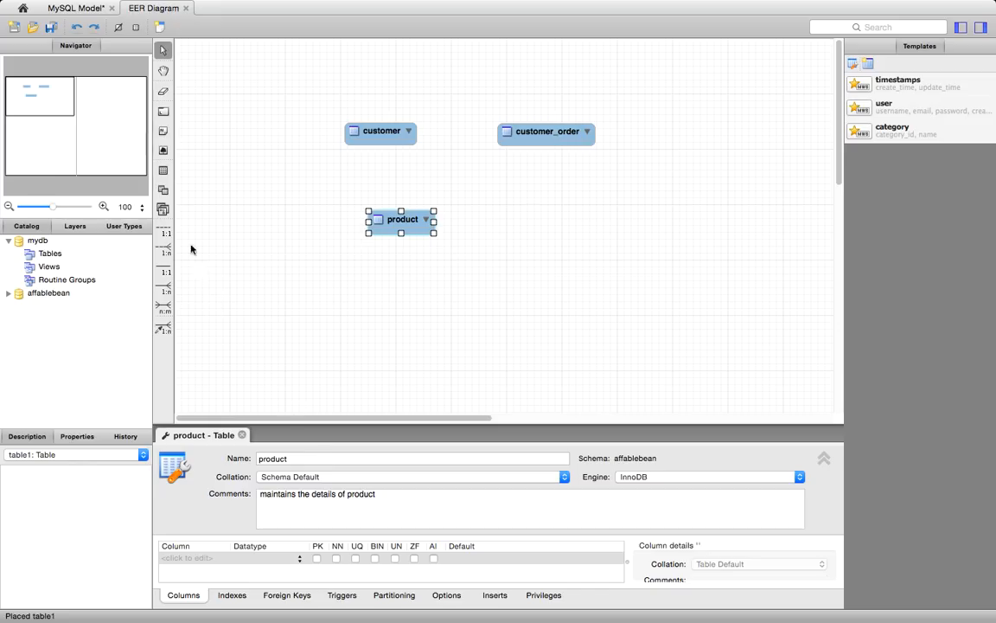
- Place a fourth table below the customer_order table and name it categorty
{"action": "left_click", "coordinate": [162, 170]}
{"action": "left_click", "coordinate": [548, 208]}
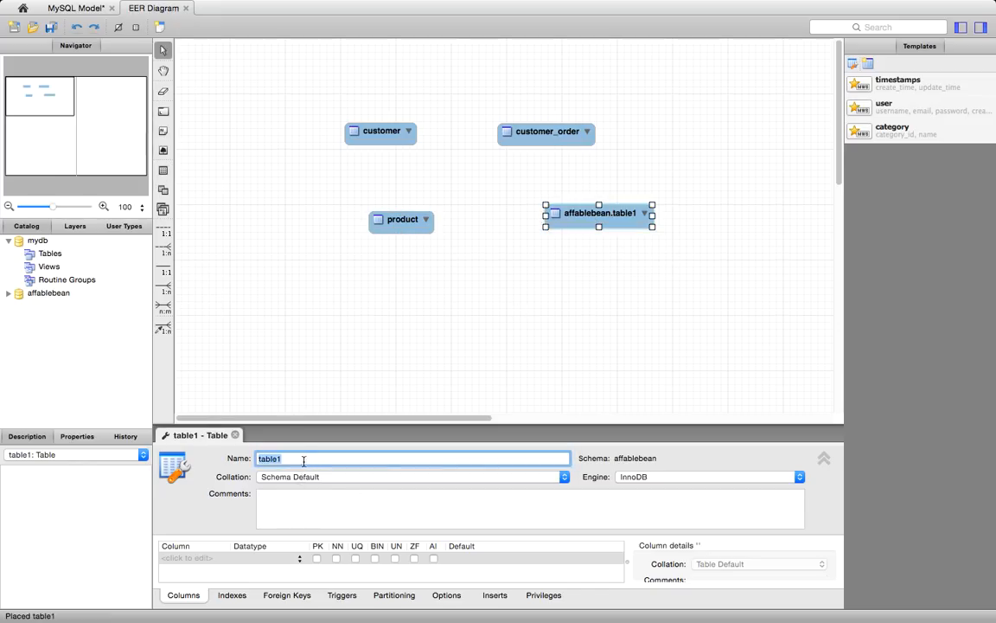
{"action": "type", "text": "categorty"}
- Give the categorty table the comment "maintain category details"
{"action": "left_click", "coordinate": [307, 504]}
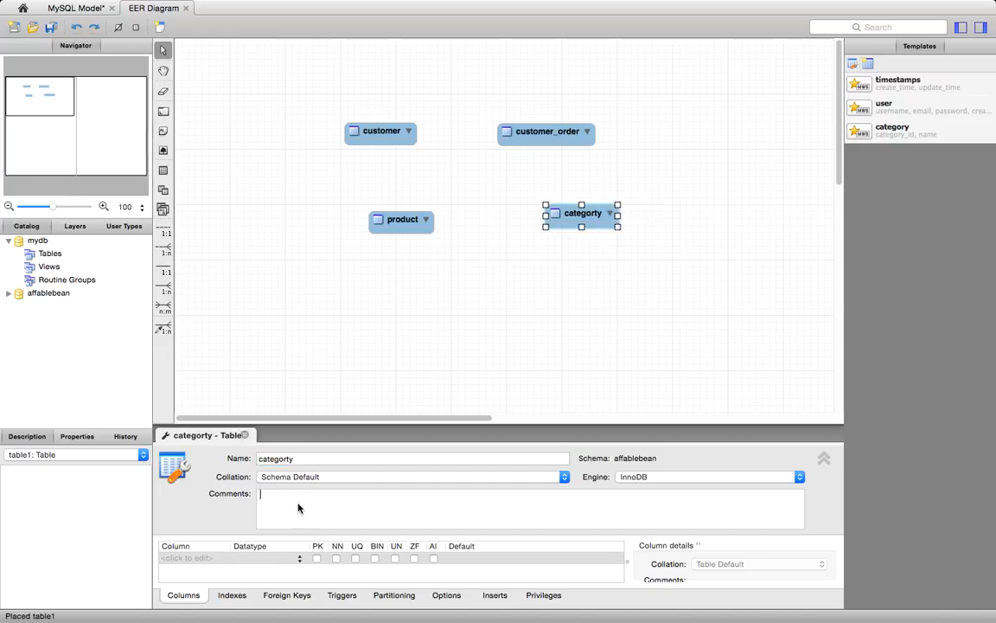
{"action": "type", "text": "maintain cage"}
{"action": "key", "text": "BackSpace"}
{"action": "key", "text": "BackSpace"}
{"action": "type", "text": "tegory detail"}
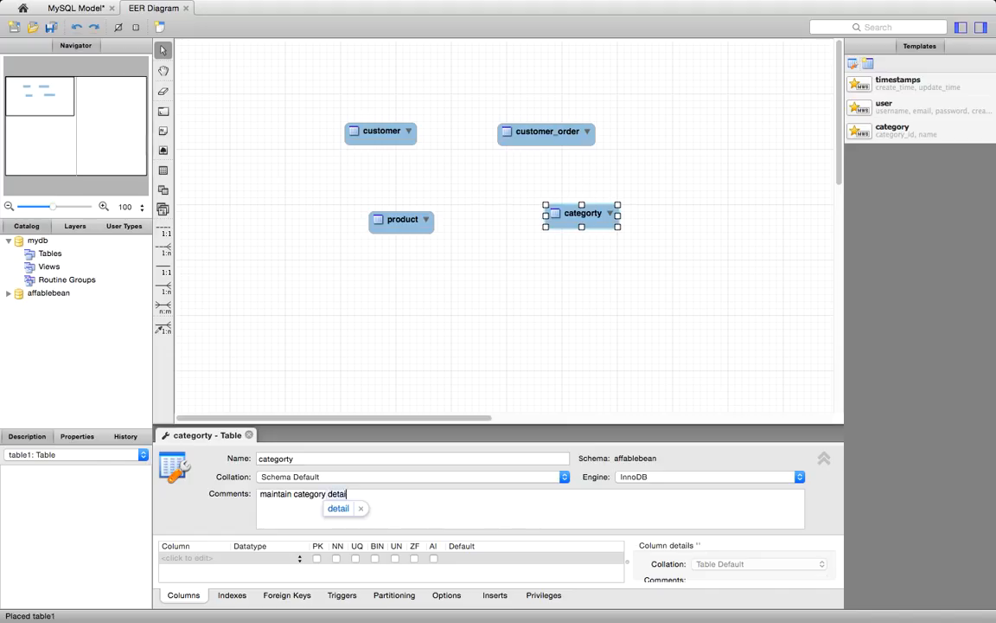
{"action": "type", "text": "s"}
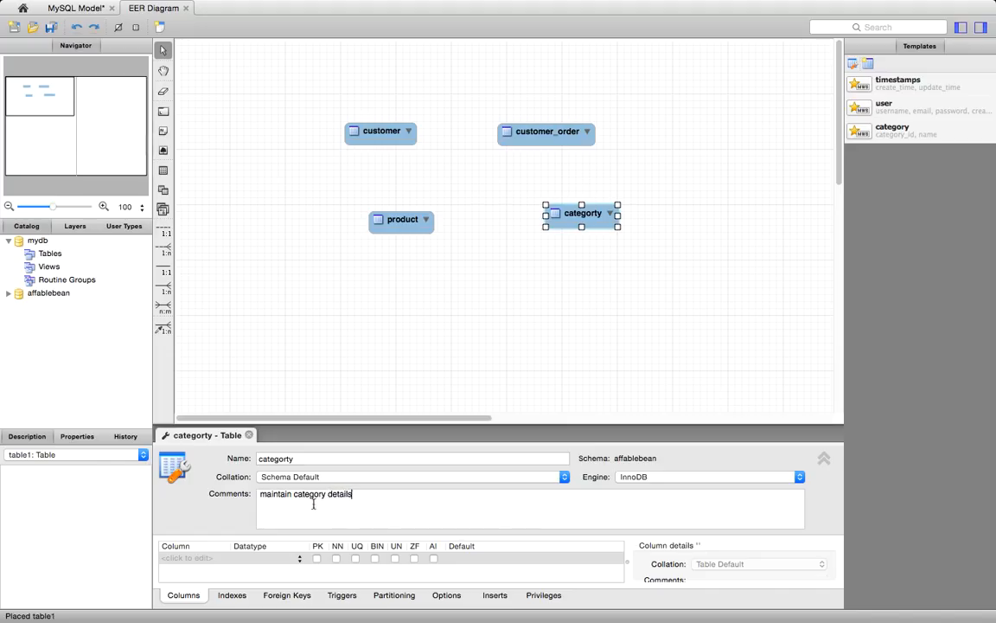
- Expand the affablebean schema in the catalog to check its list of tables
{"action": "left_click", "coordinate": [355, 324]}
{"action": "left_click", "coordinate": [8, 293]}
{"action": "left_click", "coordinate": [19, 307]}
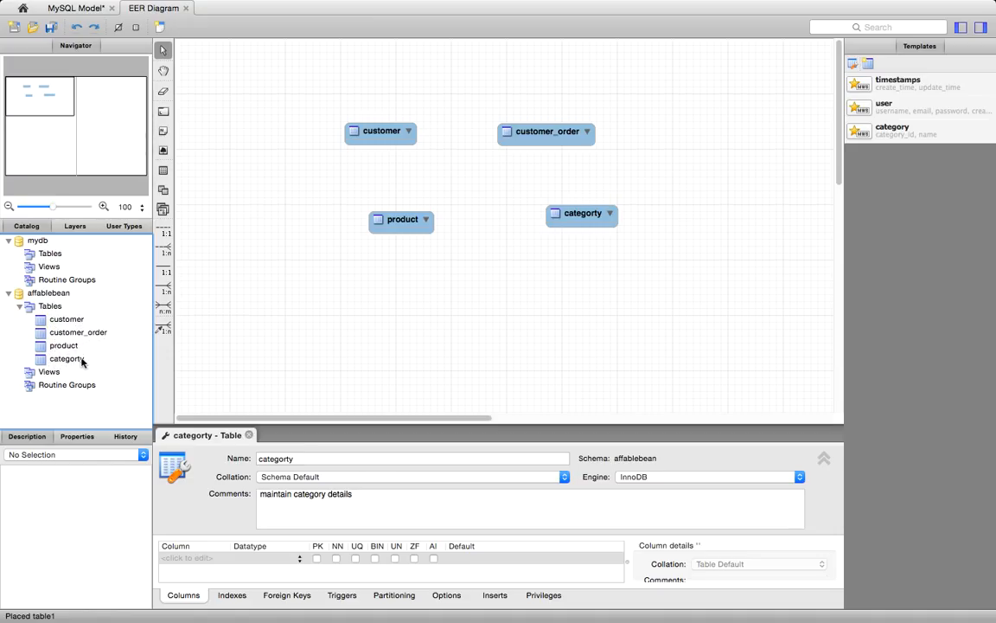
- Move the product table slightly left so it lines up under the customer table
{"action": "left_click_drag", "start_coordinate": [402, 222], "coordinate": [377, 225]}
{"action": "left_click", "coordinate": [478, 250]}
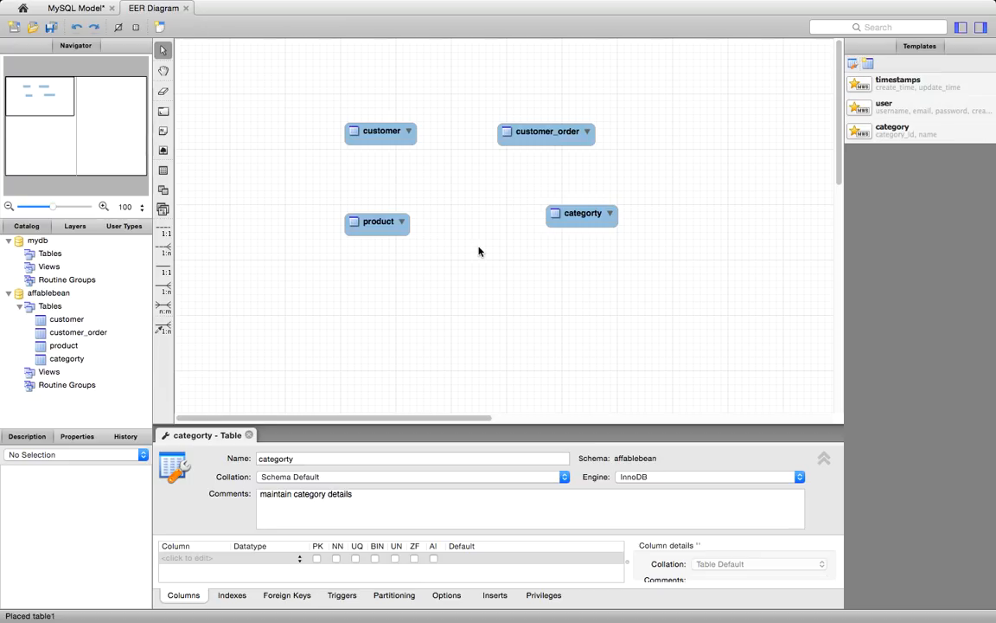
- Open the customer table and add an INT column named id
{"action": "left_click", "coordinate": [382, 135]}
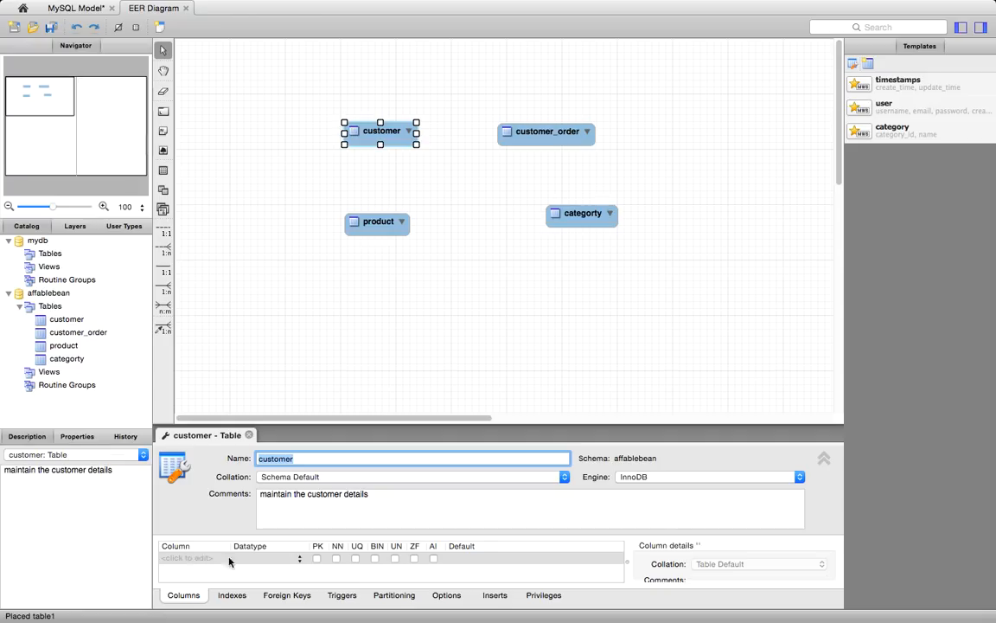
{"action": "left_click", "coordinate": [826, 459]}
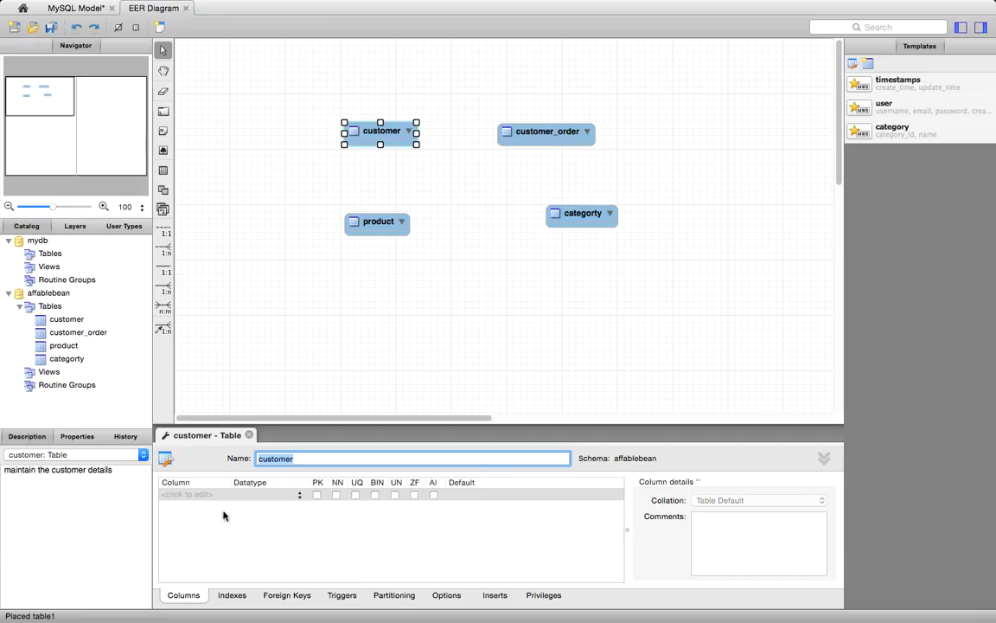
{"action": "left_click", "coordinate": [191, 494]}
{"action": "left_click", "coordinate": [191, 495]}
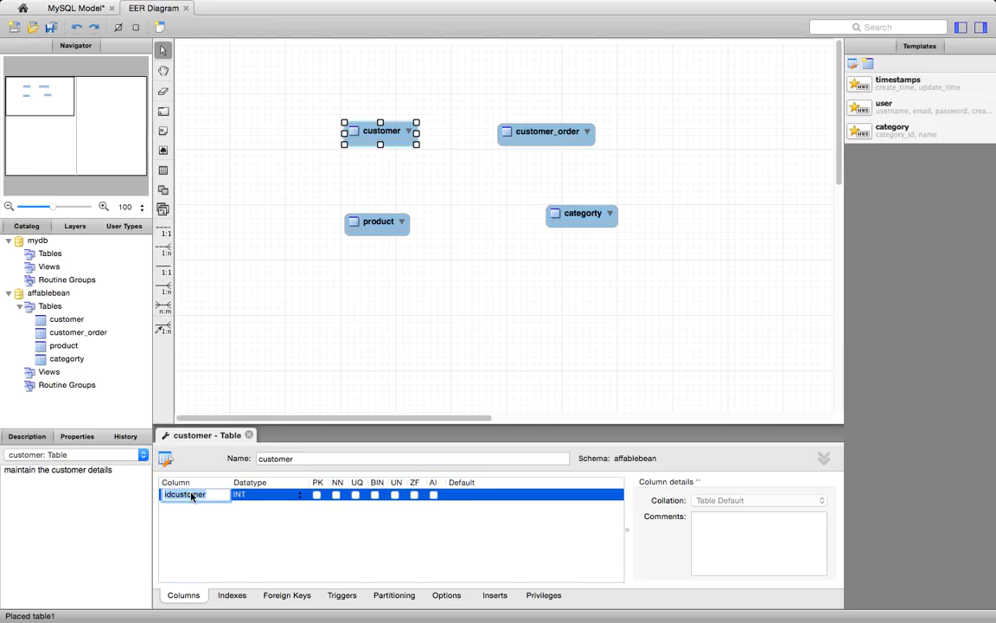
{"action": "type", "text": "id"}
{"action": "key", "text": "Return"}
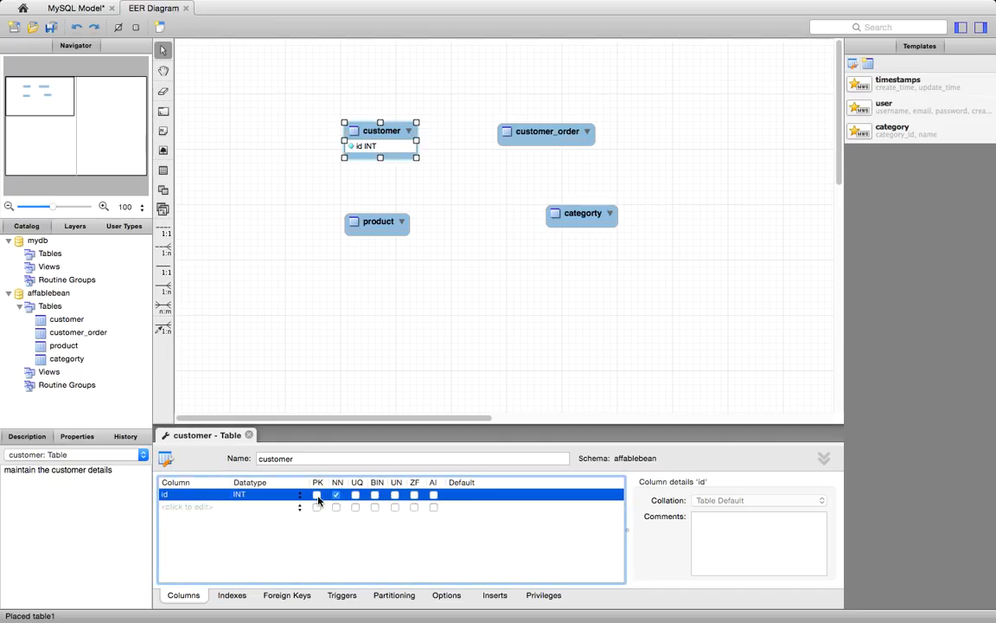
- Make the customer table's id column the primary key, unsigned and auto-incrementing
{"action": "left_click", "coordinate": [317, 495]}
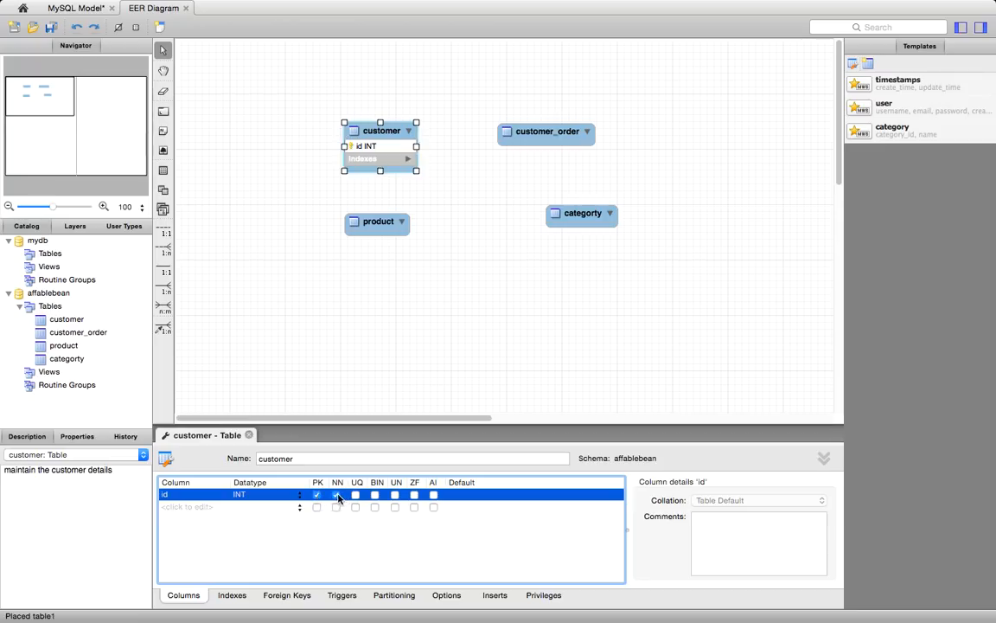
{"action": "left_click", "coordinate": [396, 496]}
{"action": "left_click", "coordinate": [433, 494]}
- Add a not-null VARCHAR(45) column called name to the customer table
{"action": "double_click", "coordinate": [180, 507]}
{"action": "type", "text": "name"}
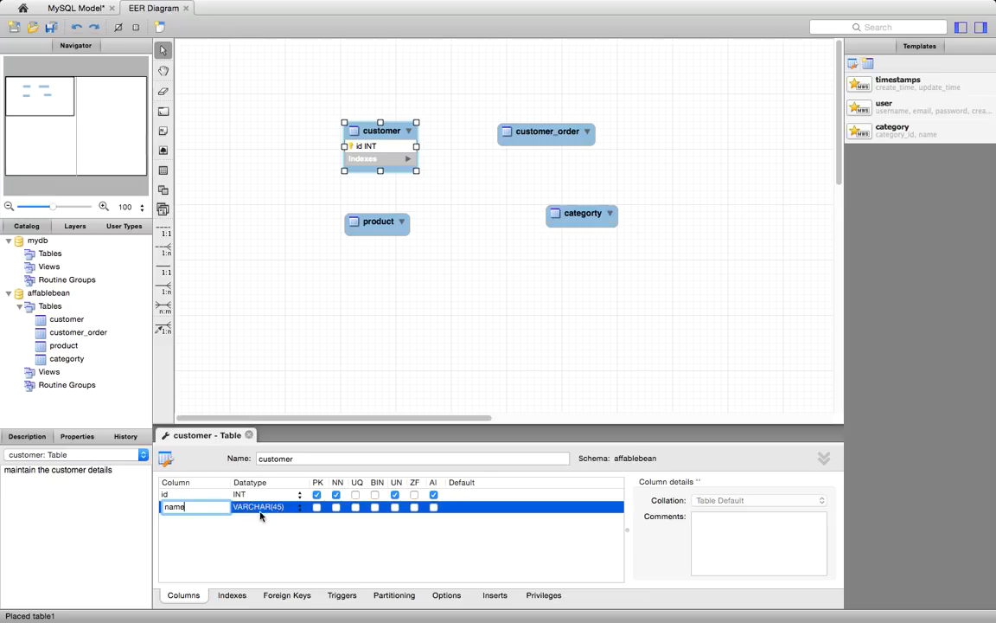
{"action": "left_click", "coordinate": [336, 508]}
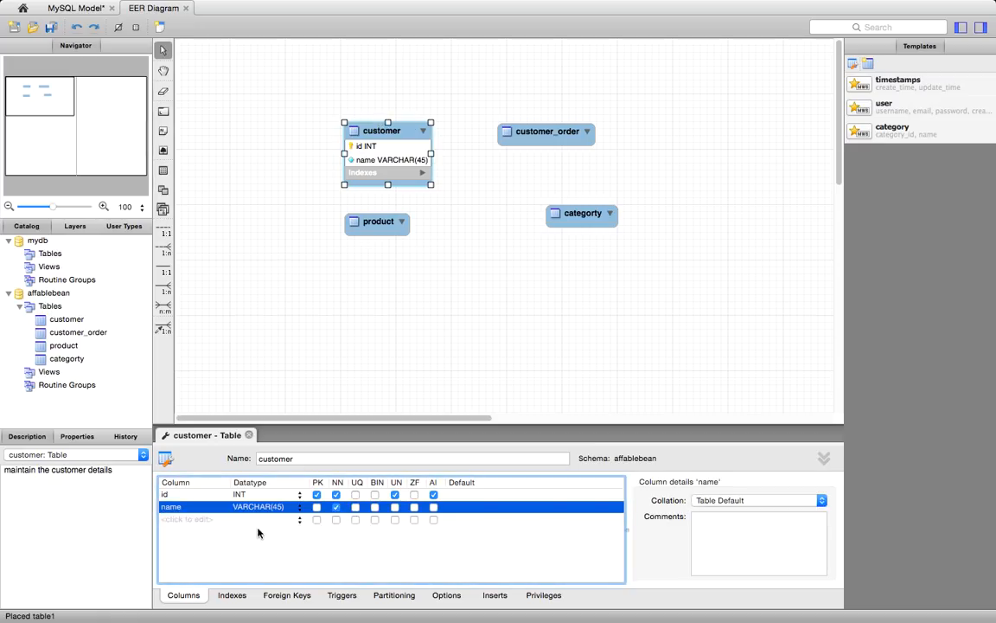
- Add two not-null VARCHAR(45) columns named email and phone to the customer table
{"action": "left_click", "coordinate": [186, 519]}
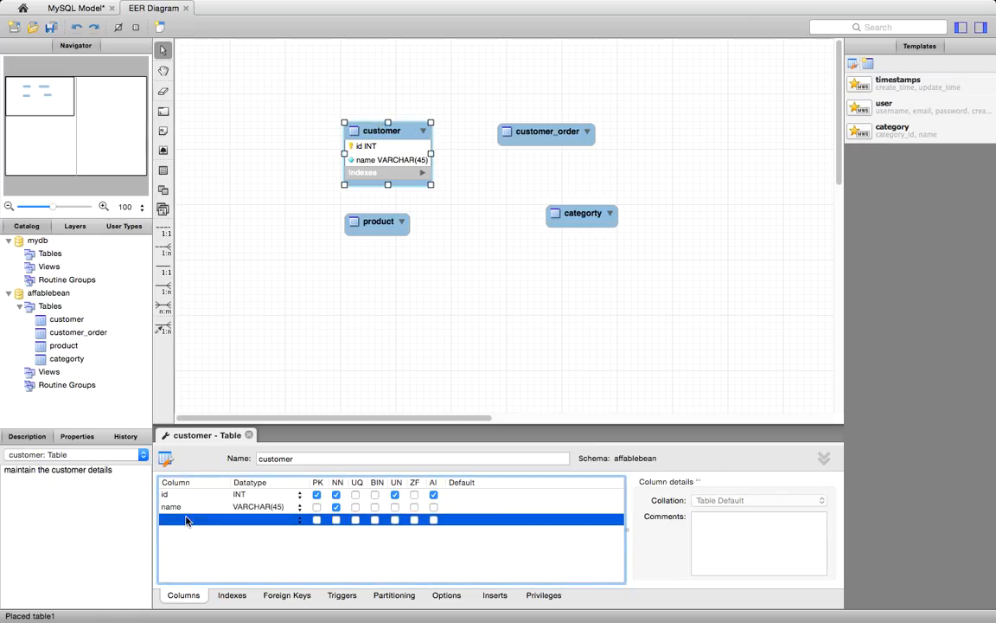
{"action": "left_click", "coordinate": [186, 519]}
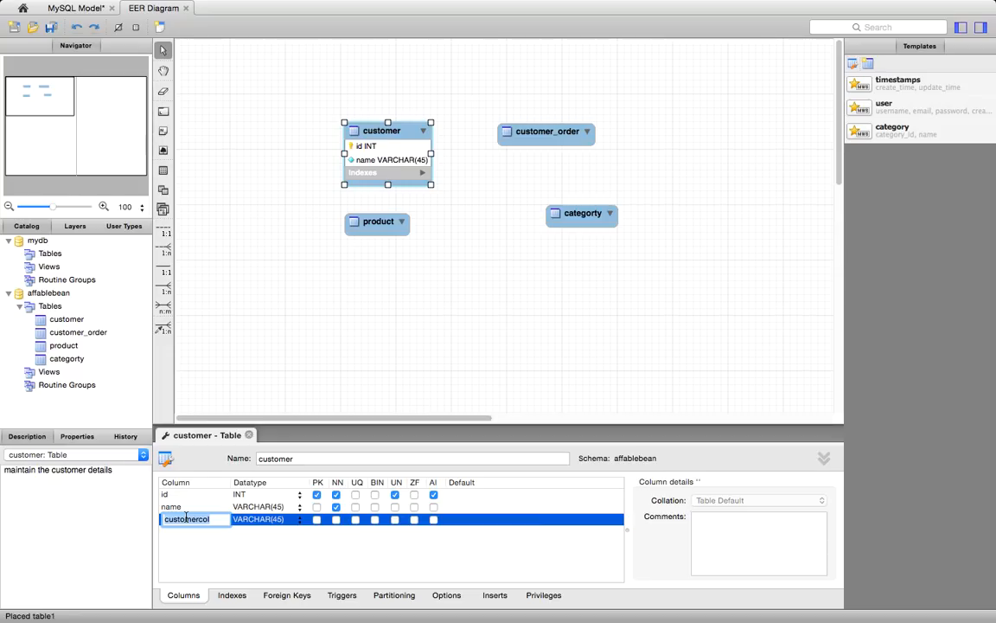
{"action": "type", "text": "emai"}
{"action": "left_click", "coordinate": [337, 520]}
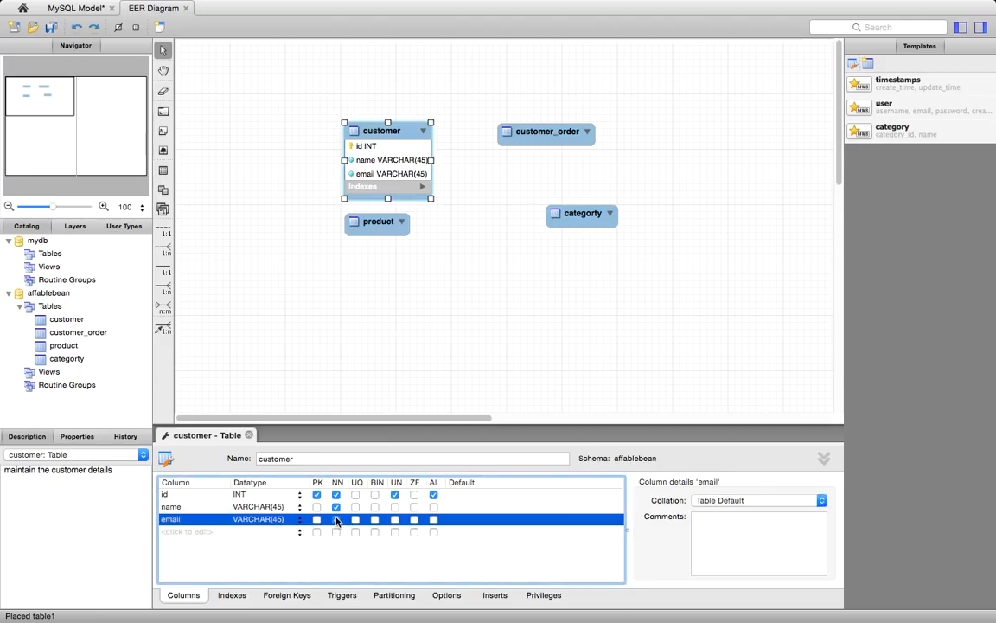
{"action": "left_click", "coordinate": [198, 533]}
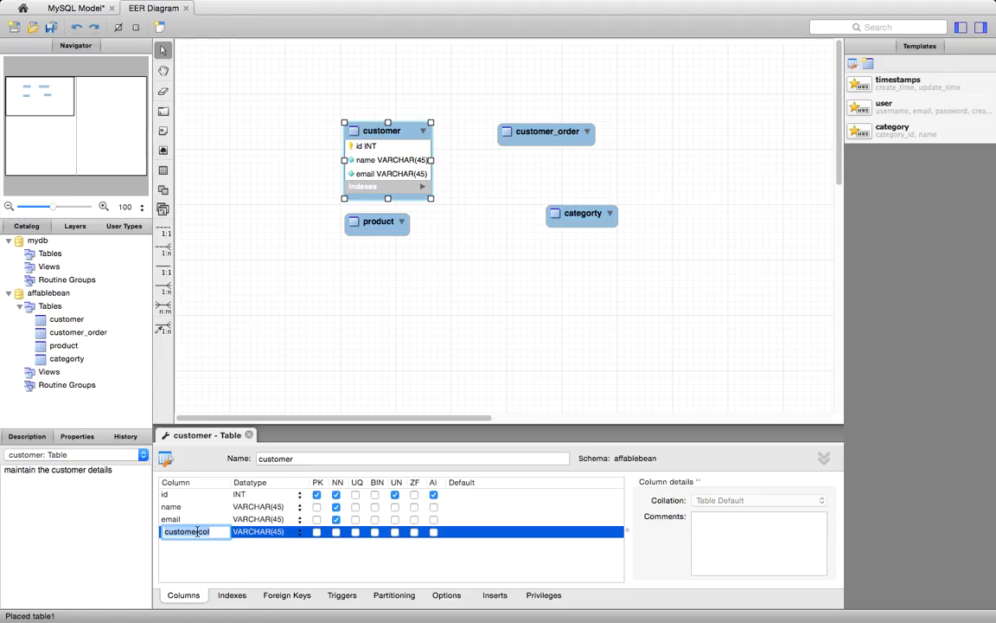
{"action": "type", "text": "phon"}
{"action": "left_click", "coordinate": [337, 531]}
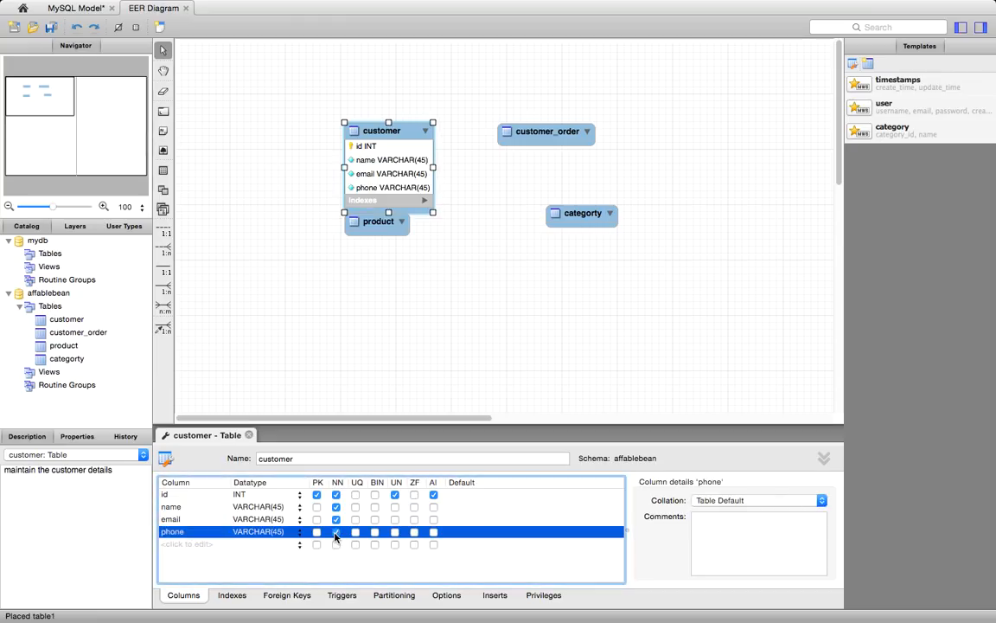
- Add not-null VARCHAR(45) columns named address and city_region to the customer table, below phone
{"action": "left_click", "coordinate": [184, 544]}
{"action": "type", "text": "address"}
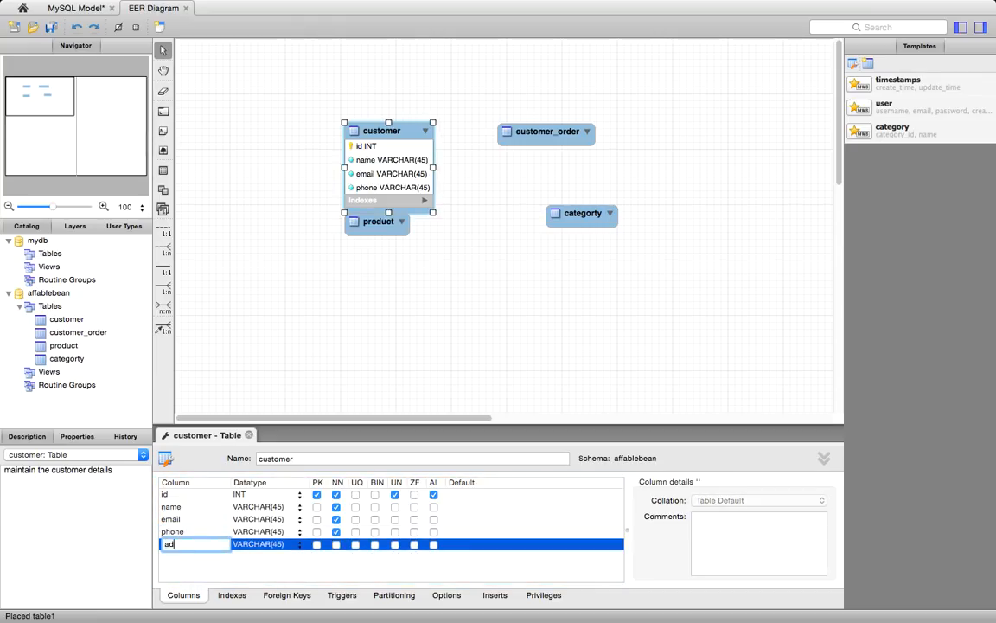
{"action": "left_click", "coordinate": [336, 546]}
{"action": "left_click", "coordinate": [337, 544]}
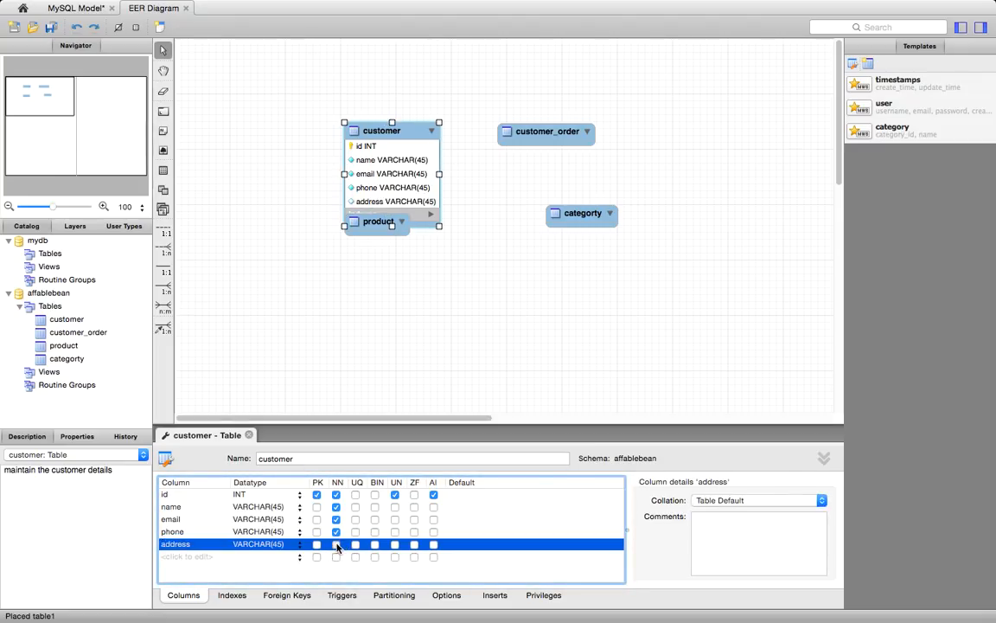
{"action": "left_click", "coordinate": [187, 558]}
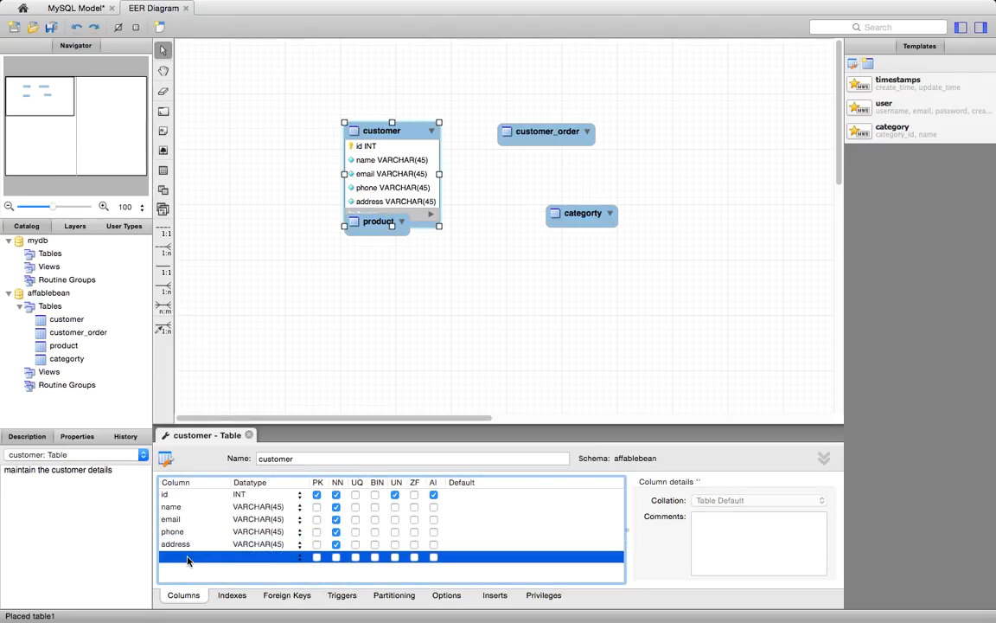
{"action": "left_click", "coordinate": [187, 558]}
{"action": "type", "text": "city"}
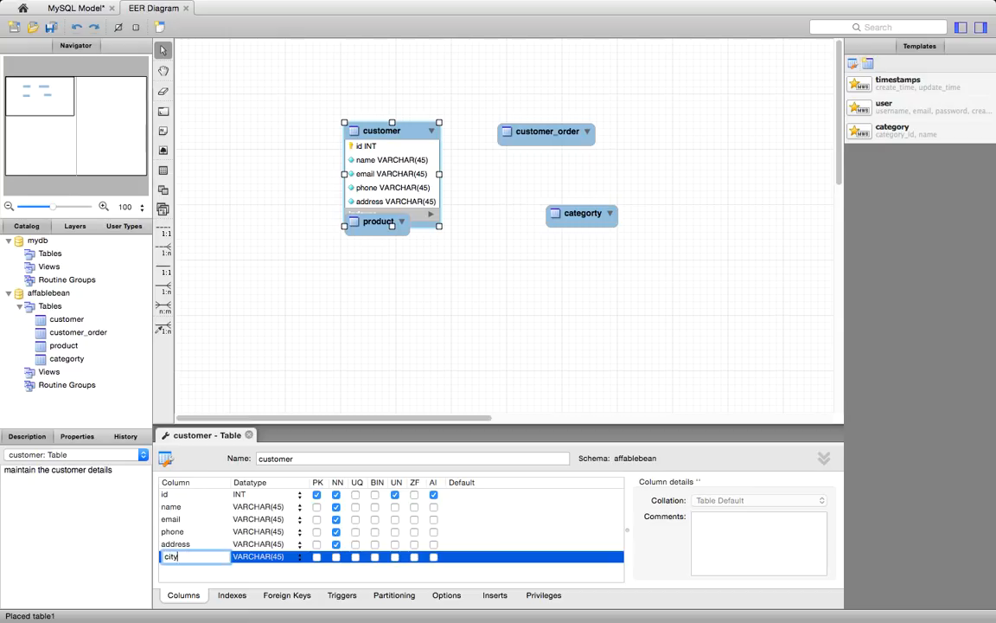
{"action": "type", "text": "_region"}
{"action": "left_click", "coordinate": [336, 556]}
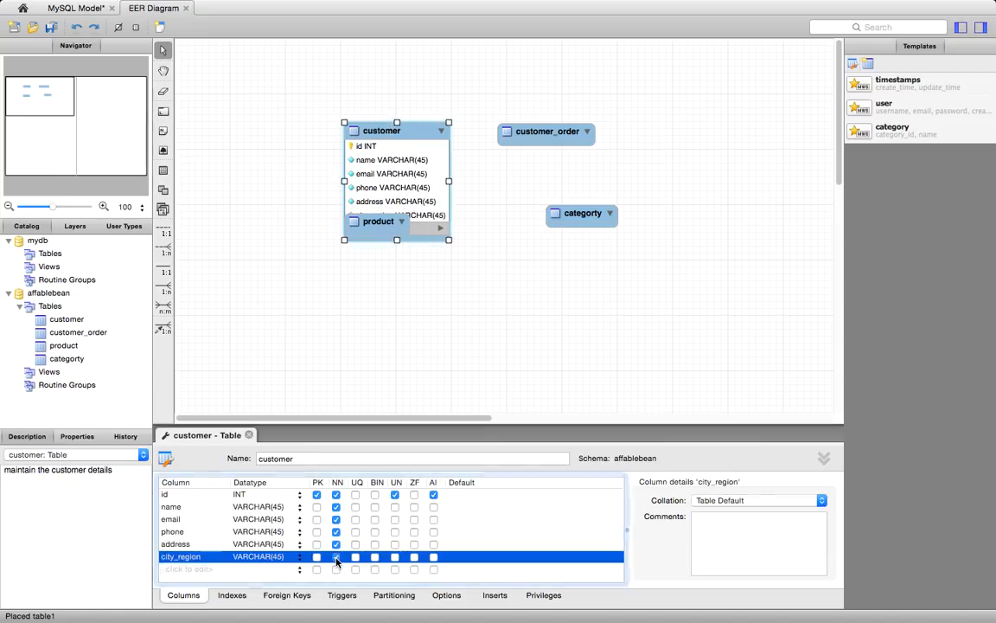
- Add a not-null VARCHAR(45) column named cc_number as the customer table's last column
{"action": "left_click", "coordinate": [190, 570]}
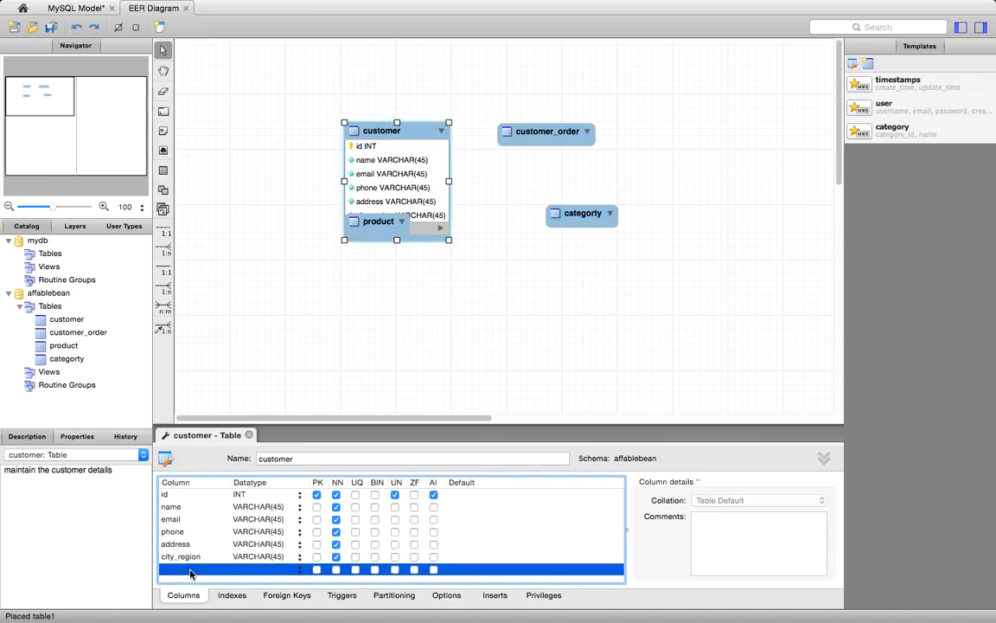
{"action": "left_click", "coordinate": [191, 570]}
{"action": "type", "text": "cc_number"}
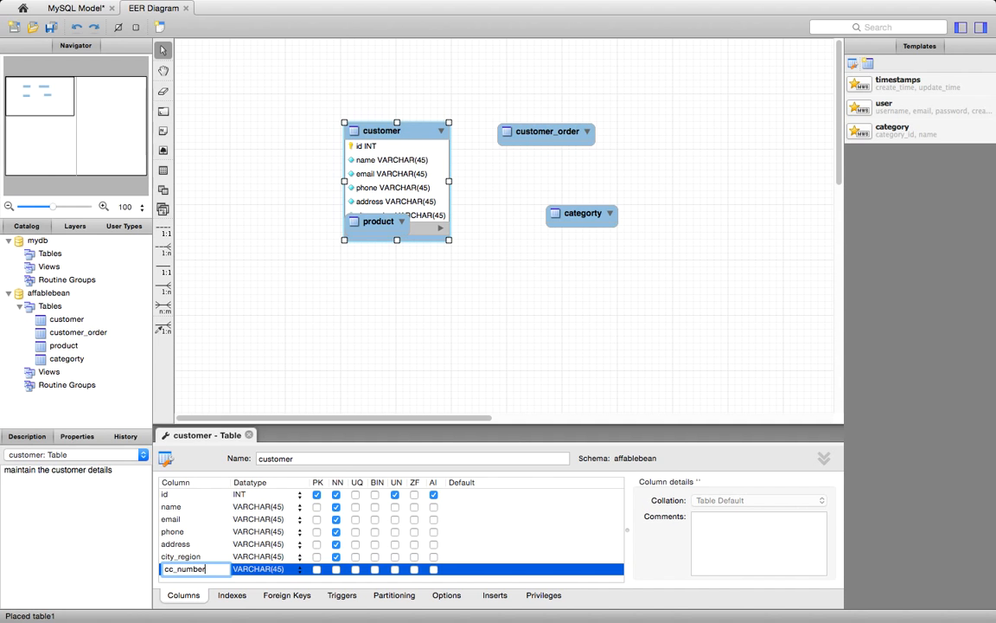
{"action": "left_click", "coordinate": [336, 569]}
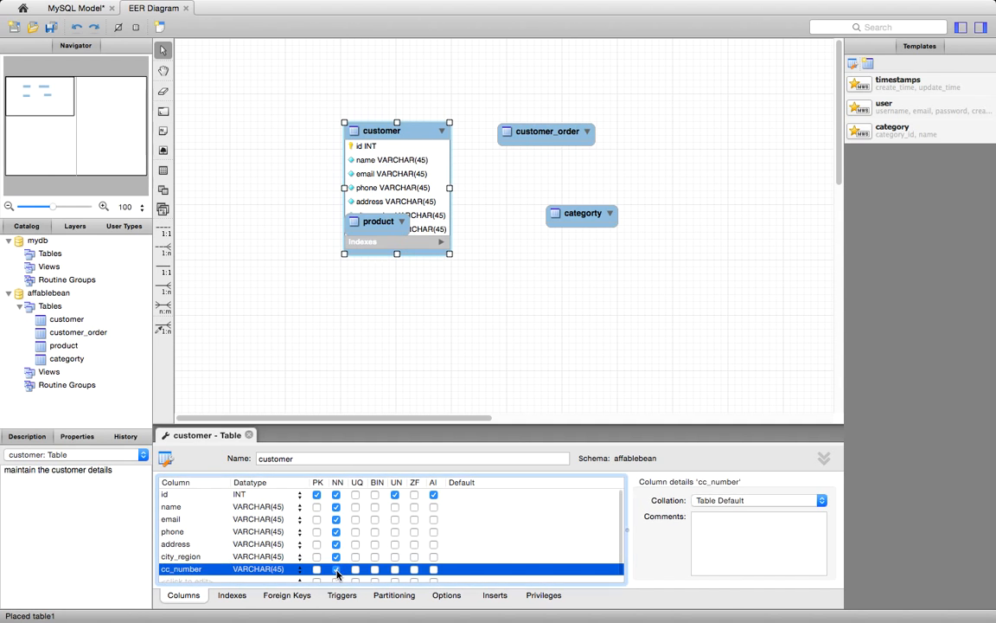
- Spread the four tables apart on the diagram, with product well below customer and categorty well below customer_order
{"action": "left_click_drag", "start_coordinate": [407, 130], "coordinate": [335, 84]}
{"action": "left_click_drag", "start_coordinate": [380, 227], "coordinate": [324, 305]}
{"action": "left_click_drag", "start_coordinate": [589, 219], "coordinate": [579, 313]}
{"action": "left_click_drag", "start_coordinate": [552, 142], "coordinate": [588, 115]}
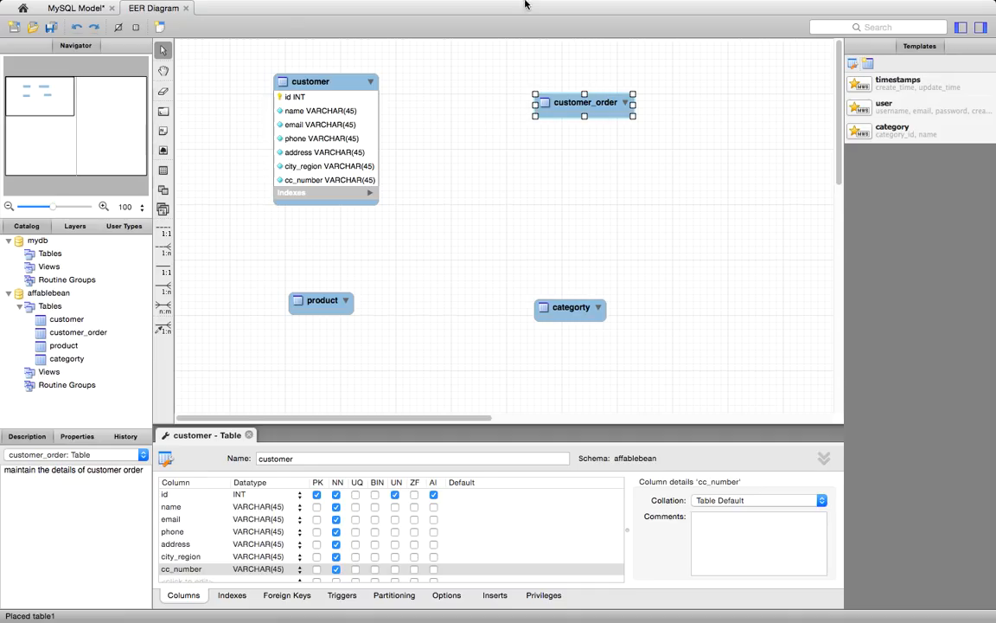
{"action": "mouse_move", "coordinate": [526, 2]}
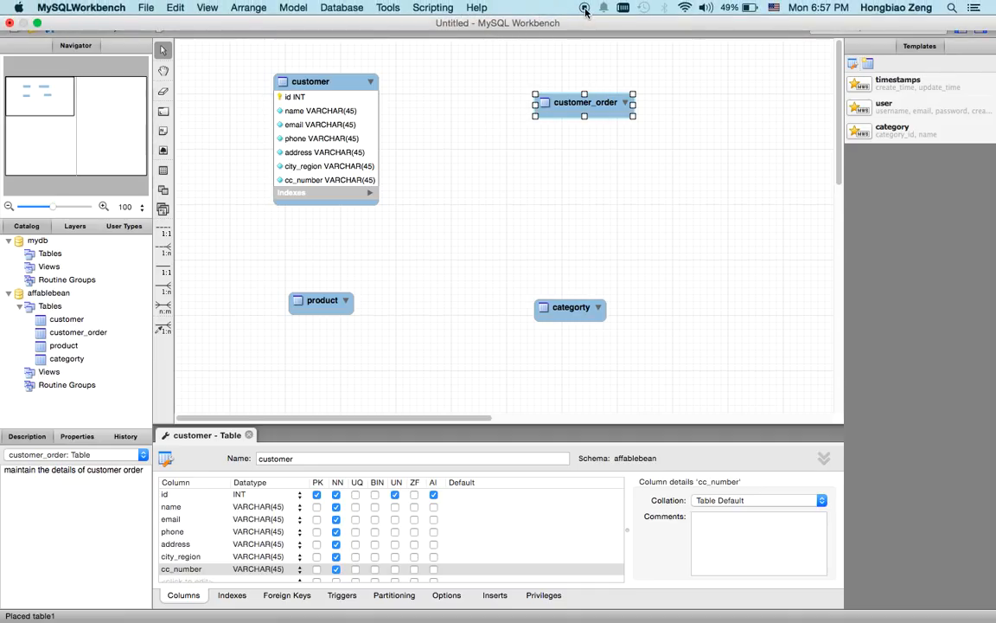
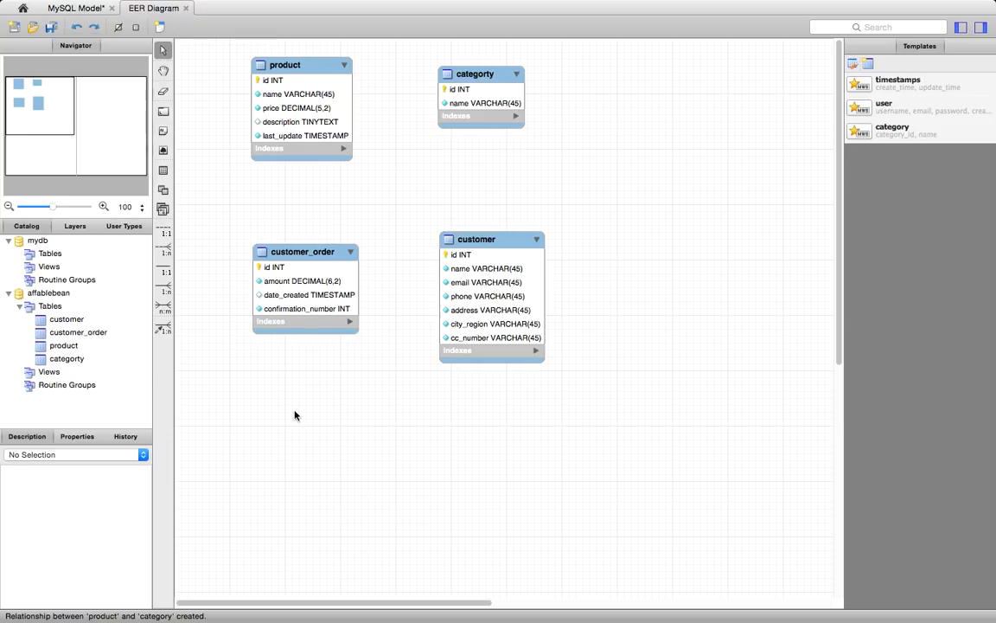
- Rename the categorty table as category and close its table editor
{"action": "double_click", "coordinate": [482, 76]}
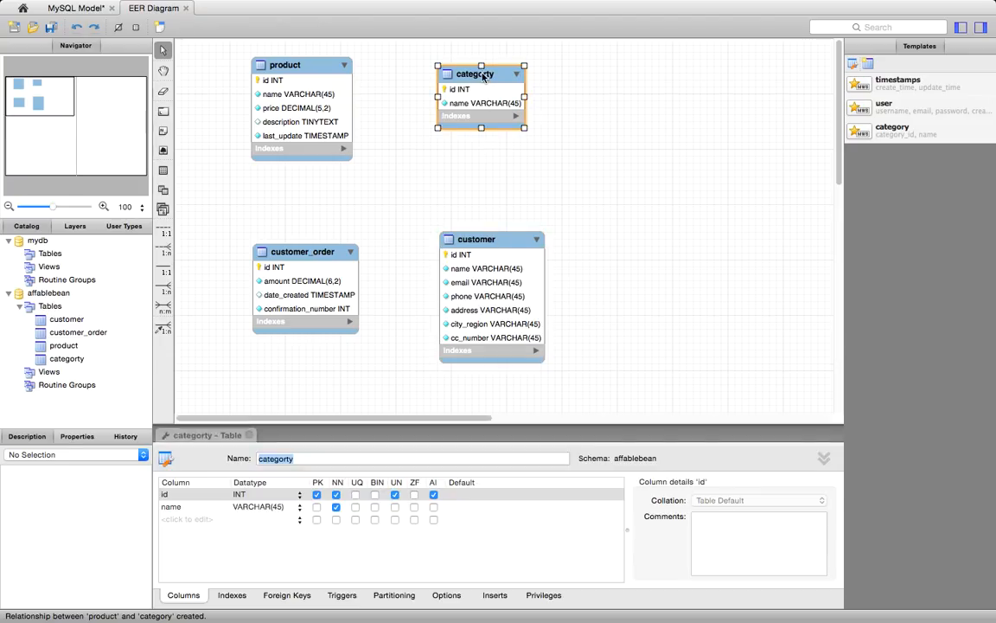
{"action": "left_click", "coordinate": [291, 460]}
{"action": "type", "text": "t"}
{"action": "key", "text": "BackSpace"}
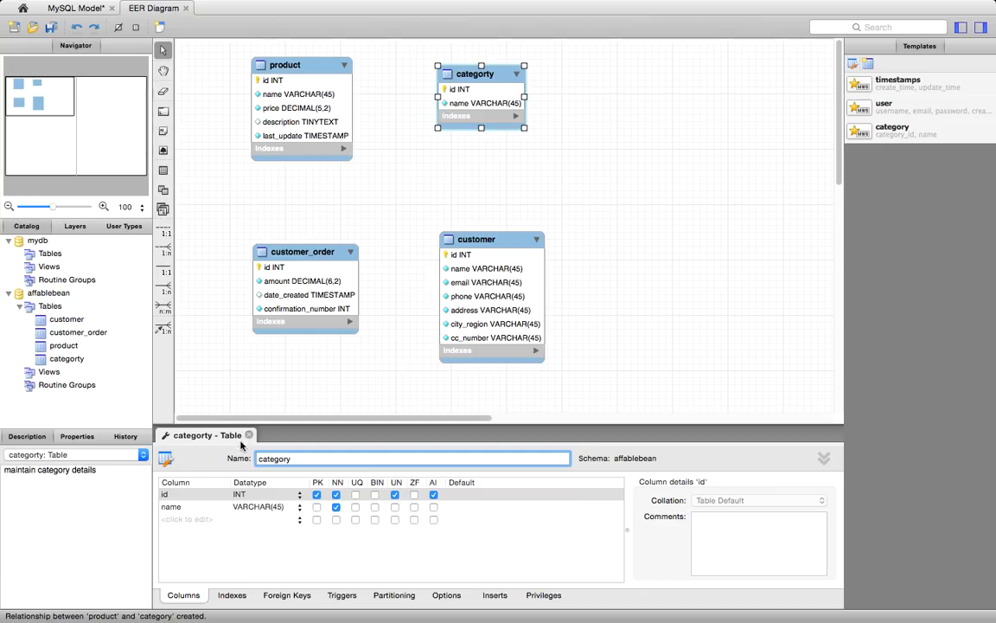
{"action": "left_click", "coordinate": [250, 435]}
{"action": "left_click", "coordinate": [451, 173]}
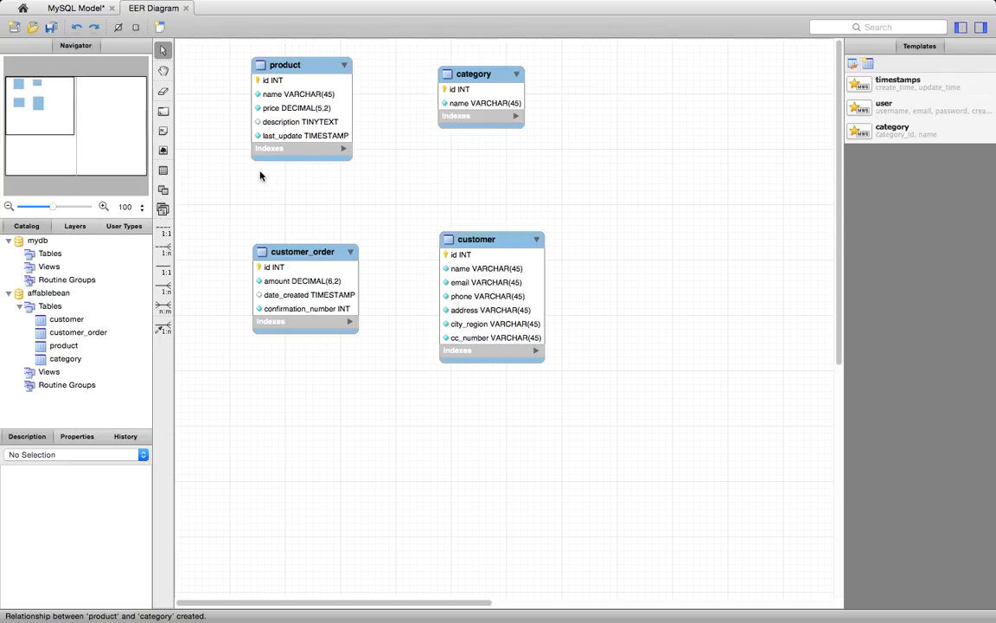
- Create a non-identifying one-to-many relationship from product to category, and move category so the connecting line runs straight
{"action": "left_click", "coordinate": [164, 250]}
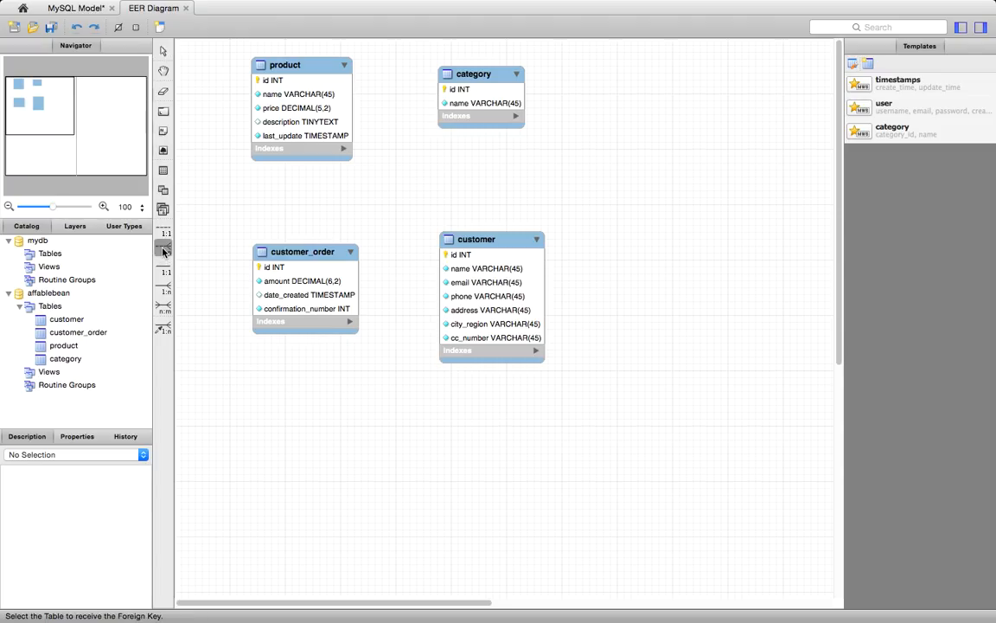
{"action": "left_click", "coordinate": [339, 102]}
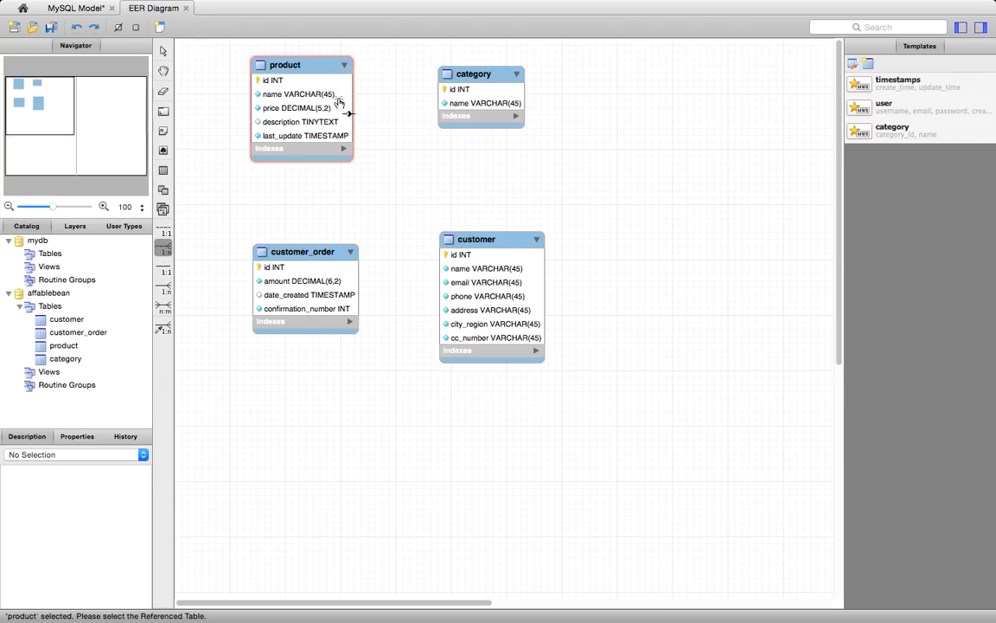
{"action": "left_click", "coordinate": [453, 93]}
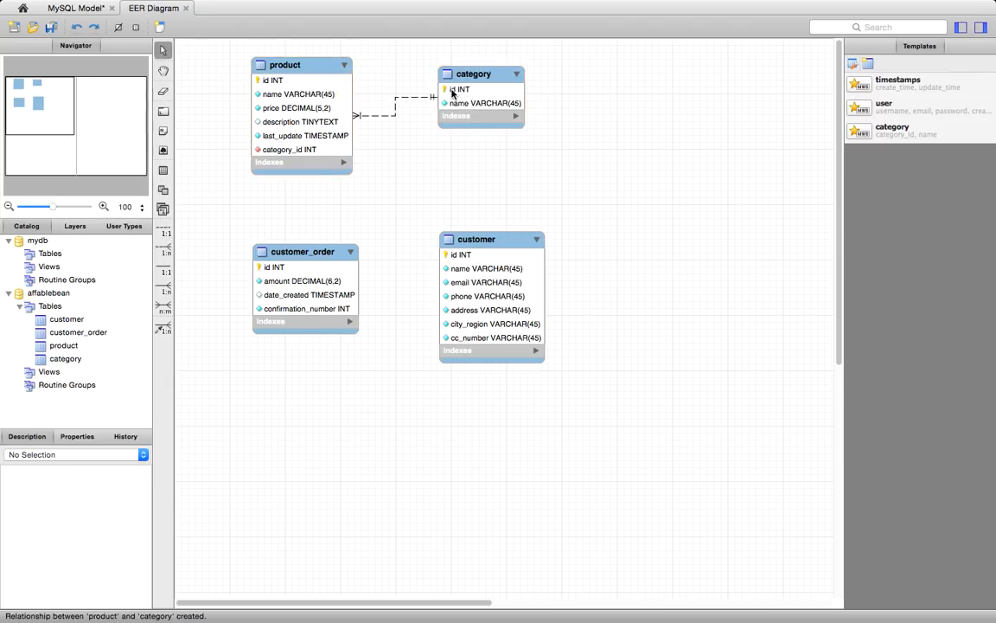
{"action": "left_click_drag", "start_coordinate": [475, 76], "coordinate": [519, 93]}
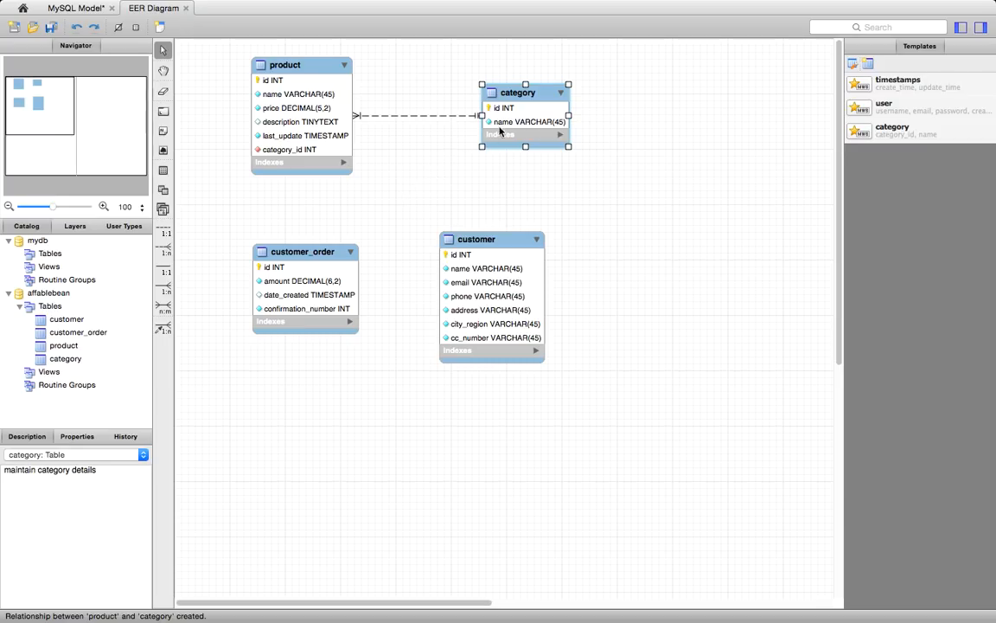
- Set the caption of the product-category relationship to "belongs to"
{"action": "left_click", "coordinate": [407, 117]}
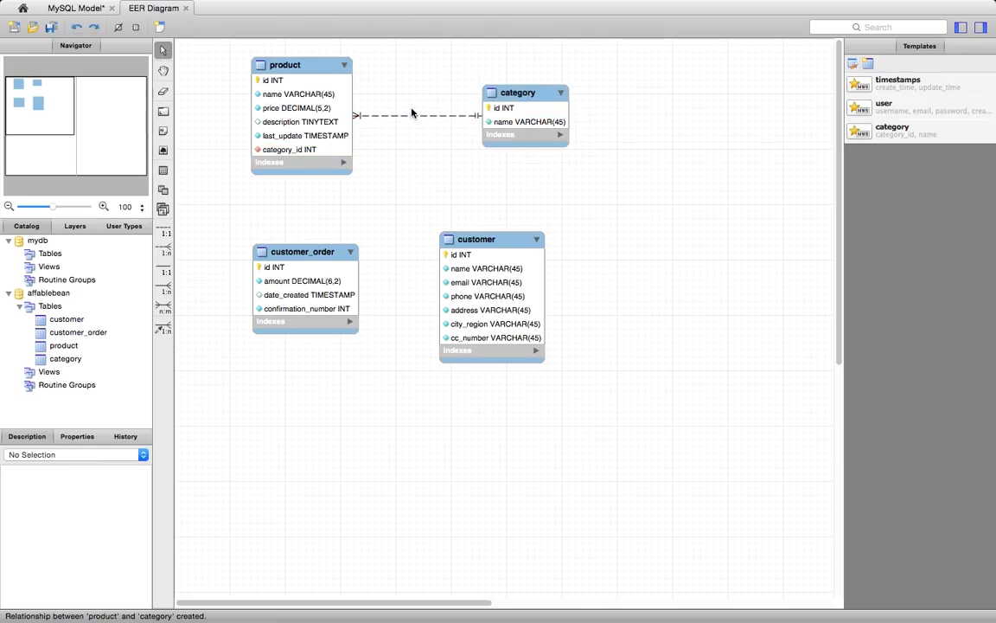
{"action": "double_click", "coordinate": [409, 117]}
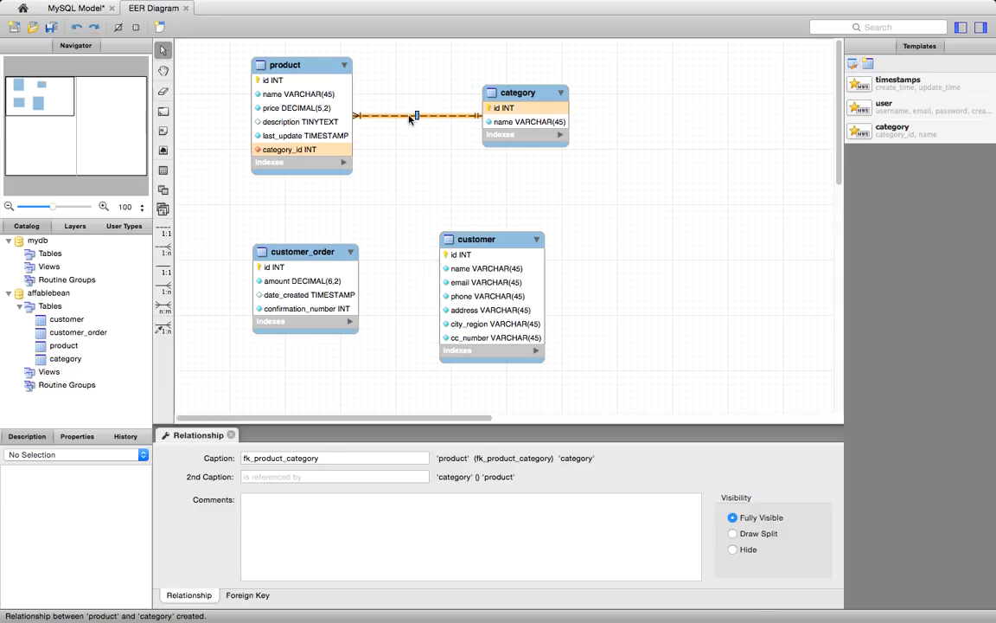
{"action": "left_click", "coordinate": [330, 457]}
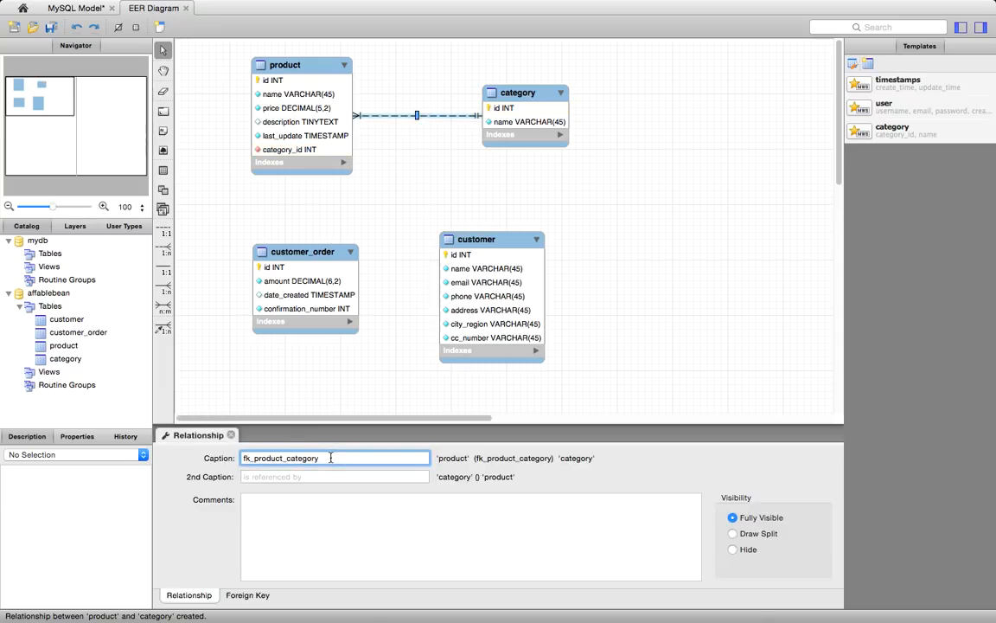
{"action": "key", "text": "BackSpace"}
{"action": "key", "text": "BackSpace"}
{"action": "key", "text": "BackSpace"}
{"action": "key", "text": "BackSpace"}
{"action": "key", "text": "BackSpace"}
{"action": "key", "text": "BackSpace"}
{"action": "key", "text": "BackSpace"}
{"action": "key", "text": "BackSpace"}
{"action": "key", "text": "BackSpace"}
{"action": "key", "text": "BackSpace"}
{"action": "key", "text": "BackSpace"}
{"action": "key", "text": "BackSpace"}
{"action": "key", "text": "BackSpace"}
{"action": "key", "text": "BackSpace"}
{"action": "key", "text": "BackSpace"}
{"action": "key", "text": "BackSpace"}
{"action": "key", "text": "BackSpace"}
{"action": "key", "text": "BackSpace"}
{"action": "key", "text": "BackSpace"}
{"action": "type", "text": "belongs to"}
{"action": "left_click", "coordinate": [370, 400]}
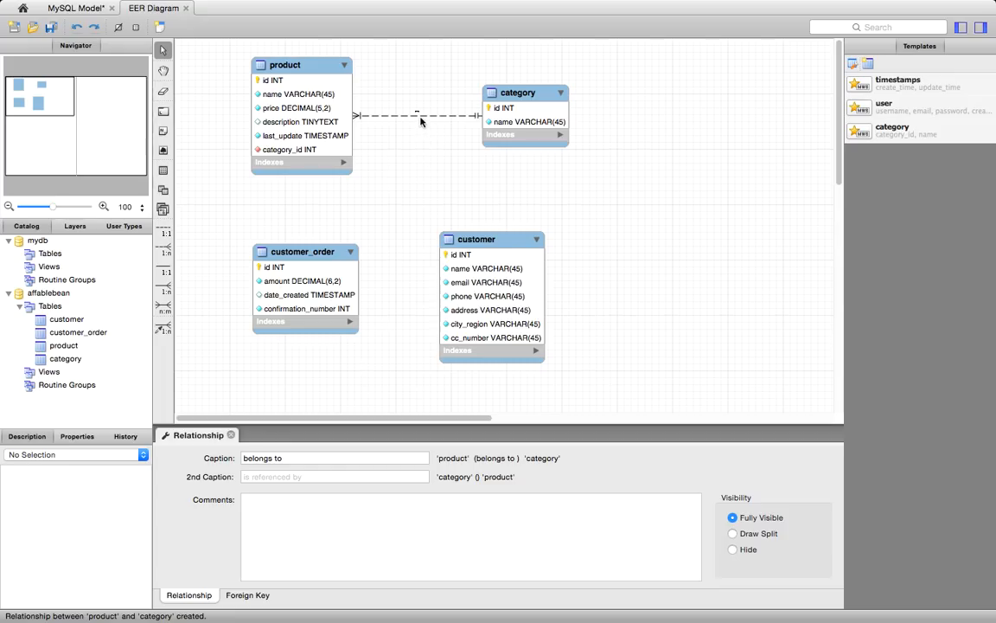
- Enable Show Captions and Center Captions Over Line for relationships in the modeling diagram preferences
{"action": "left_click", "coordinate": [74, 6]}
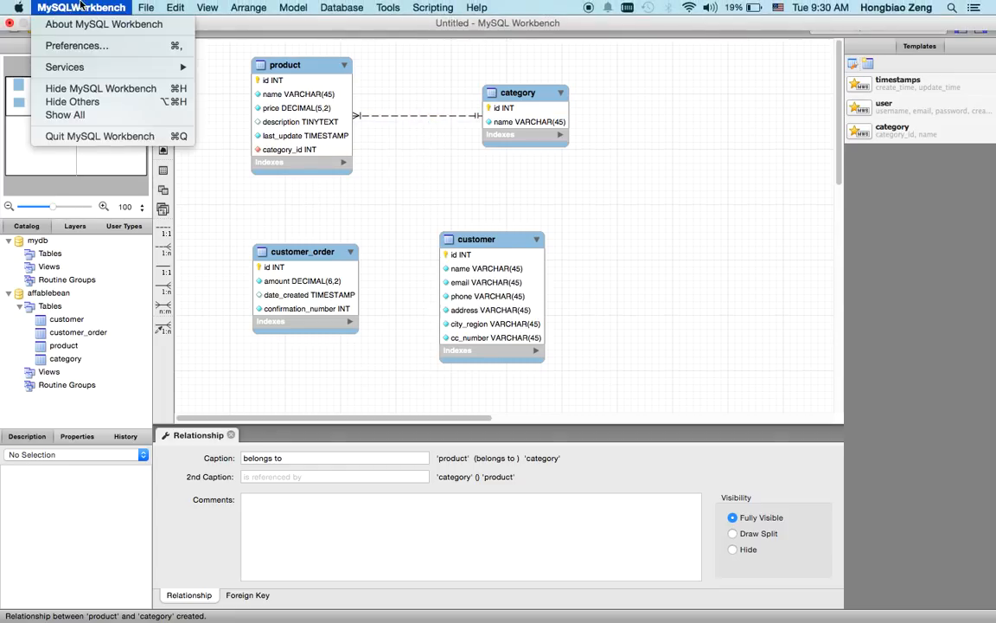
{"action": "left_click", "coordinate": [78, 46]}
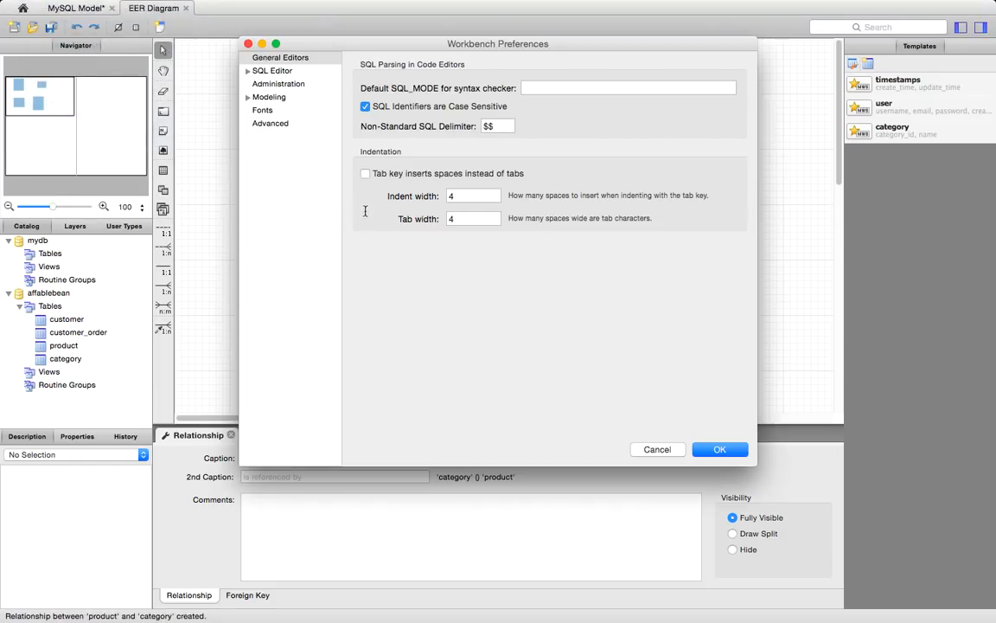
{"action": "left_click", "coordinate": [282, 178]}
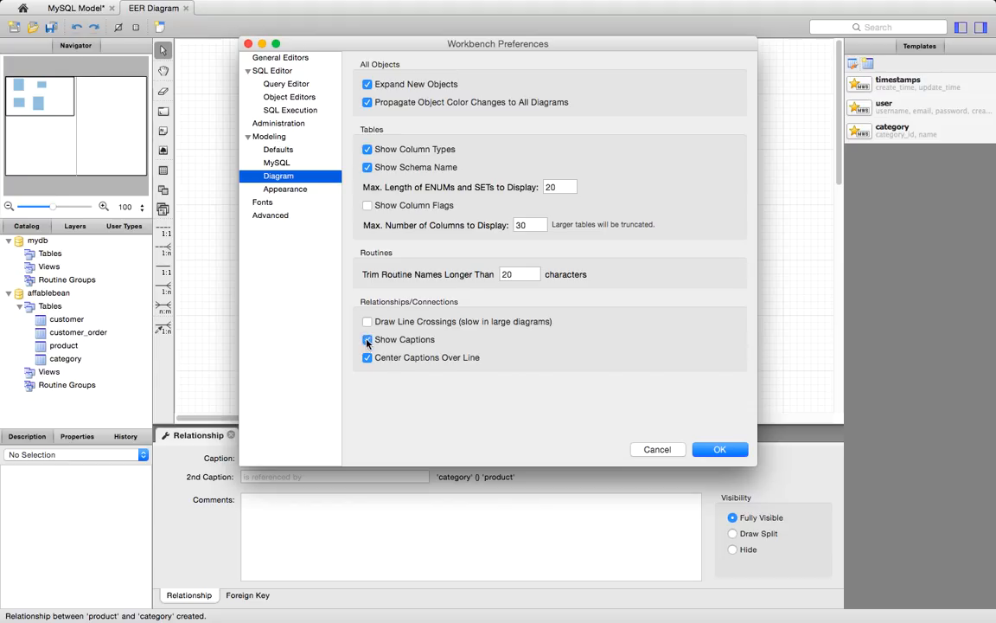
{"action": "left_click", "coordinate": [720, 451]}
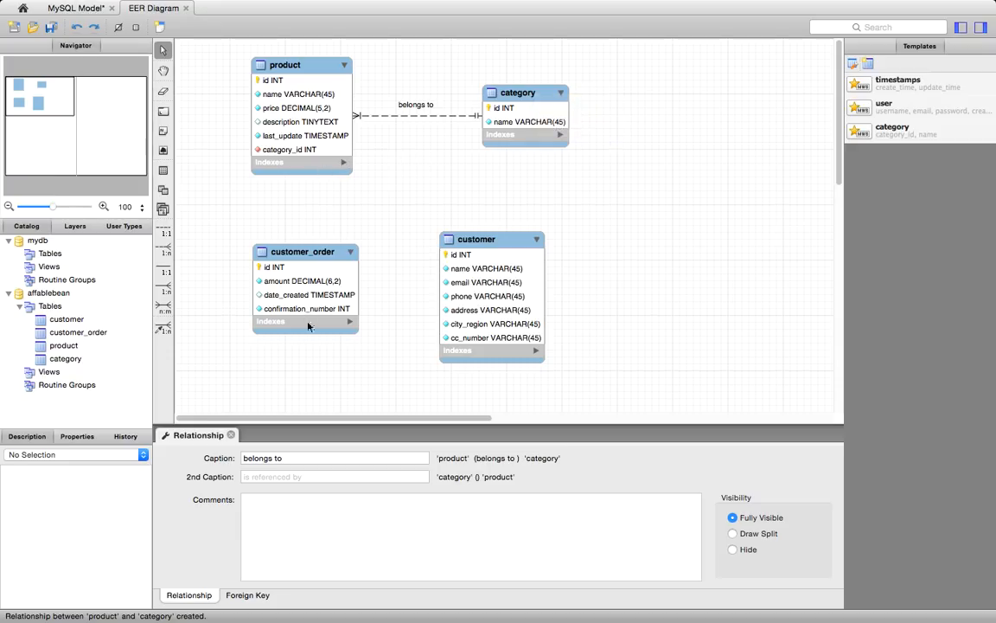
- Show the product table's index list on the diagram and open the table's foreign key definitions from the relationship
{"action": "left_click", "coordinate": [247, 596]}
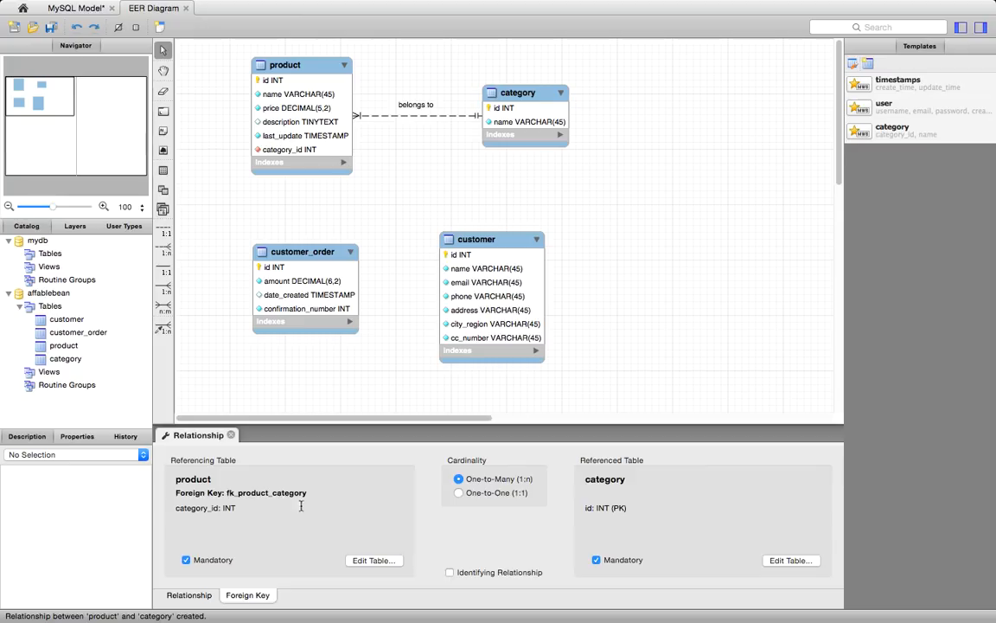
{"action": "left_click", "coordinate": [344, 164]}
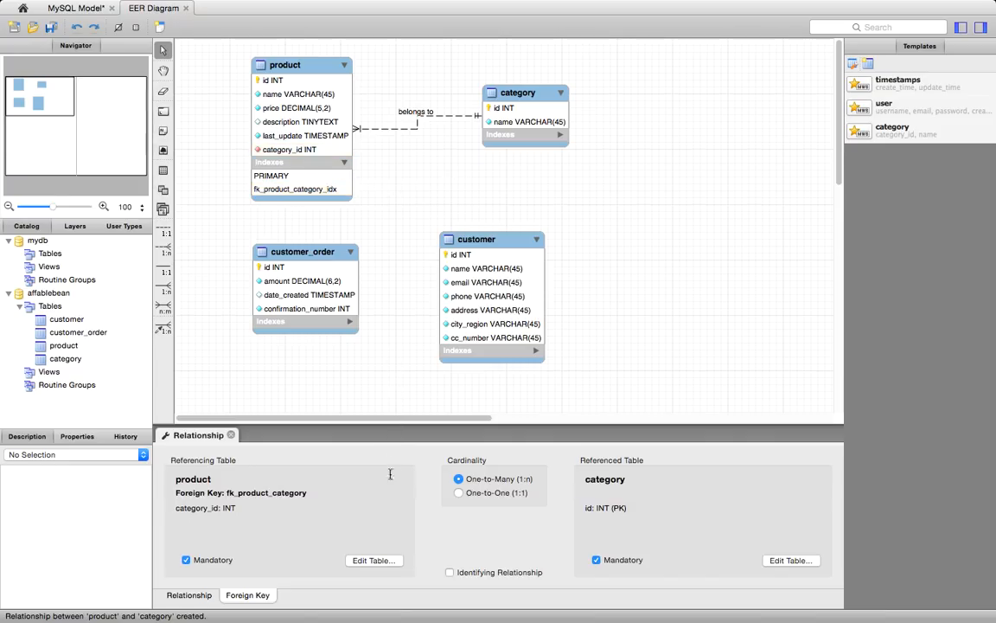
{"action": "left_click", "coordinate": [375, 560]}
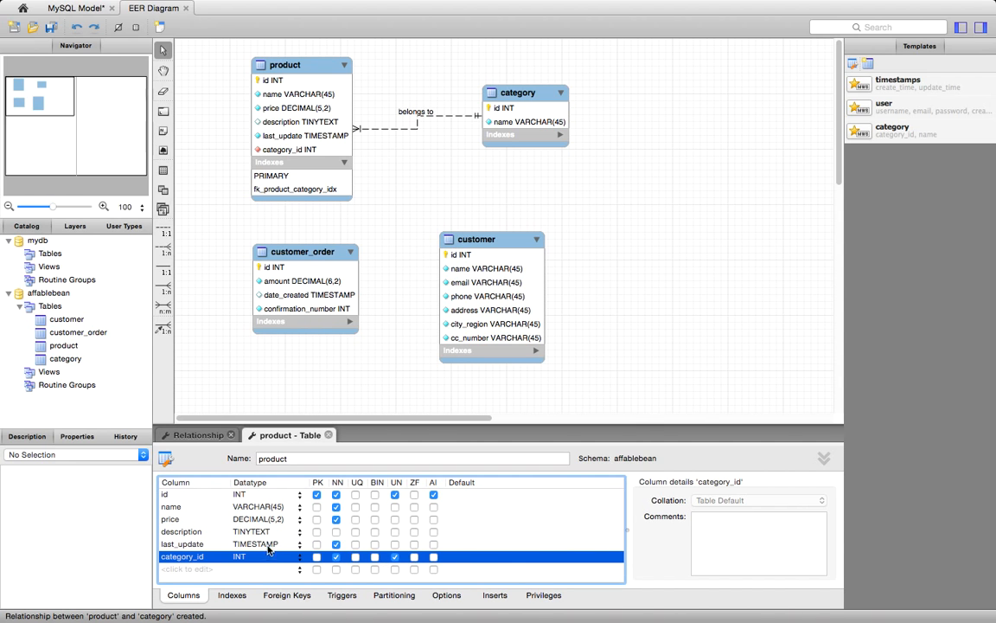
{"action": "left_click", "coordinate": [277, 596]}
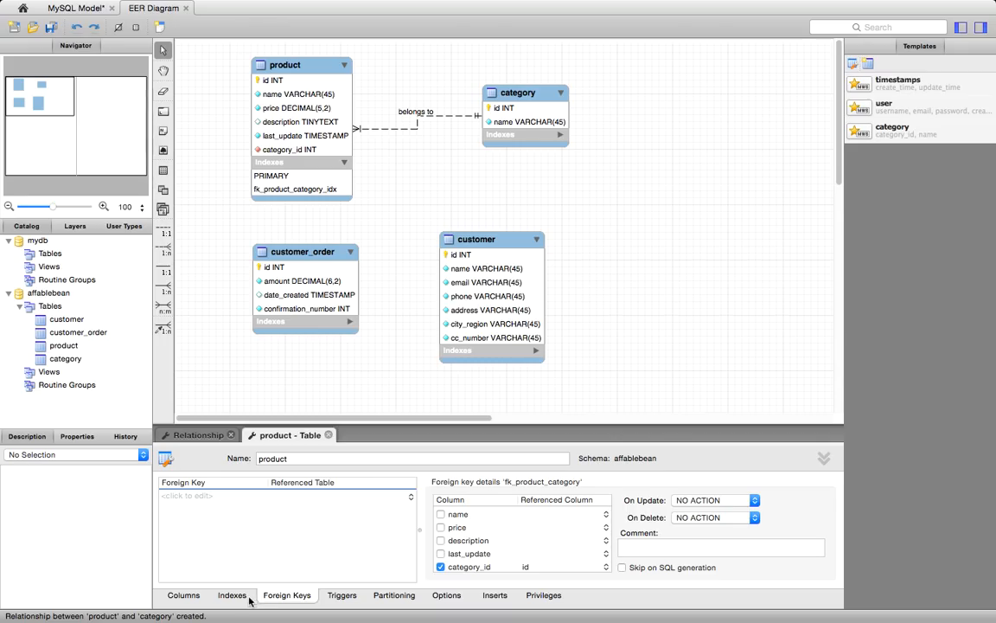
- Rename the product table's fk_product_category_idx index as fk_product_category
{"action": "left_click", "coordinate": [232, 597]}
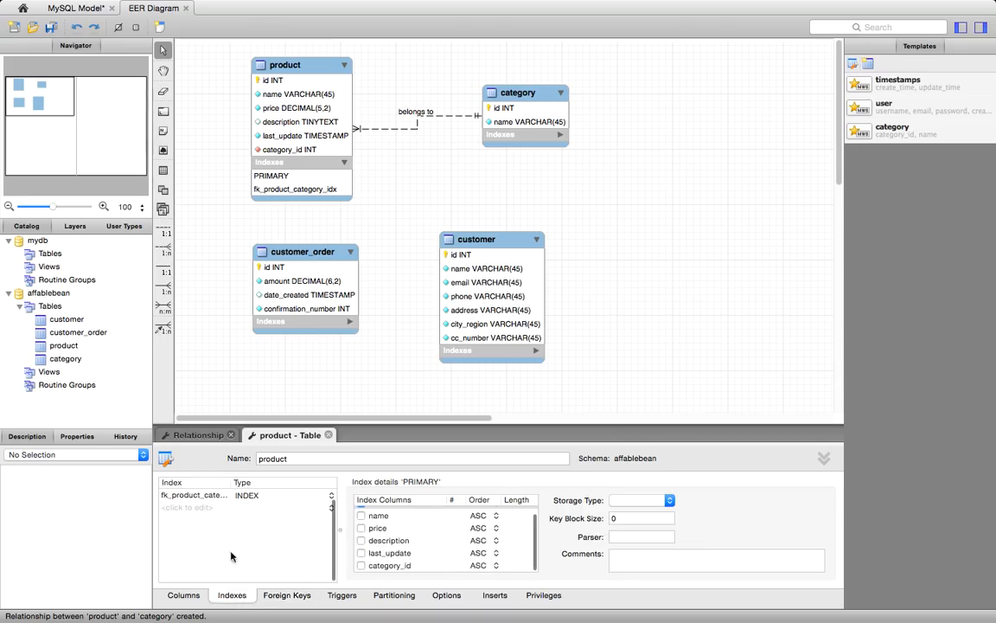
{"action": "left_click", "coordinate": [207, 508]}
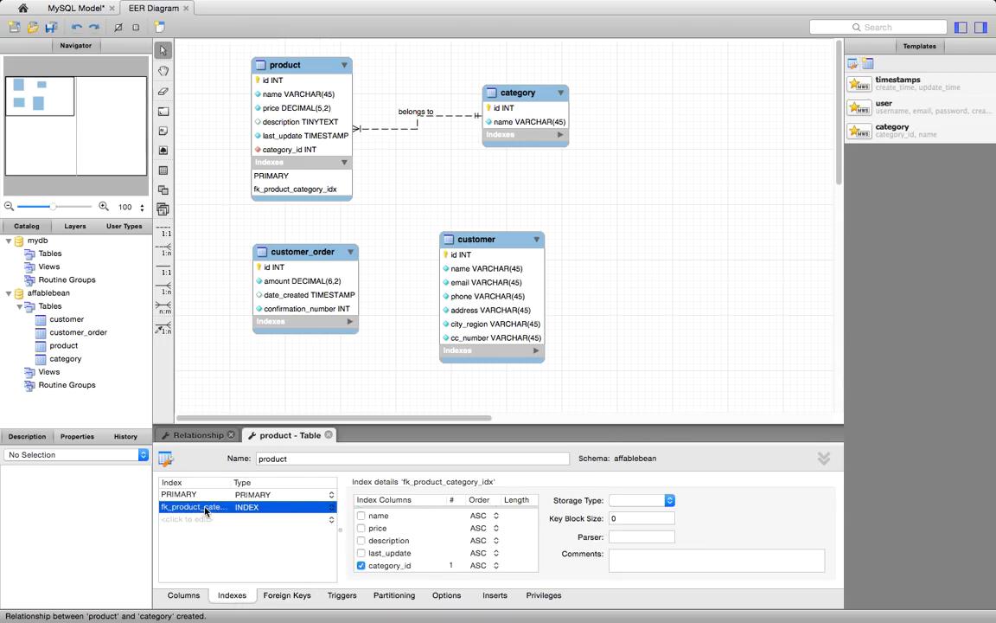
{"action": "left_click", "coordinate": [212, 509]}
{"action": "left_click", "coordinate": [225, 509]}
{"action": "key", "text": "Right"}
{"action": "key", "text": "Right"}
{"action": "key", "text": "Right"}
{"action": "key", "text": "Right"}
{"action": "key", "text": "Right"}
{"action": "key", "text": "Right"}
{"action": "key", "text": "Right"}
{"action": "key", "text": "BackSpace"}
{"action": "key", "text": "BackSpace"}
{"action": "key", "text": "BackSpace"}
{"action": "key", "text": "BackSpace"}
{"action": "key", "text": "Return"}
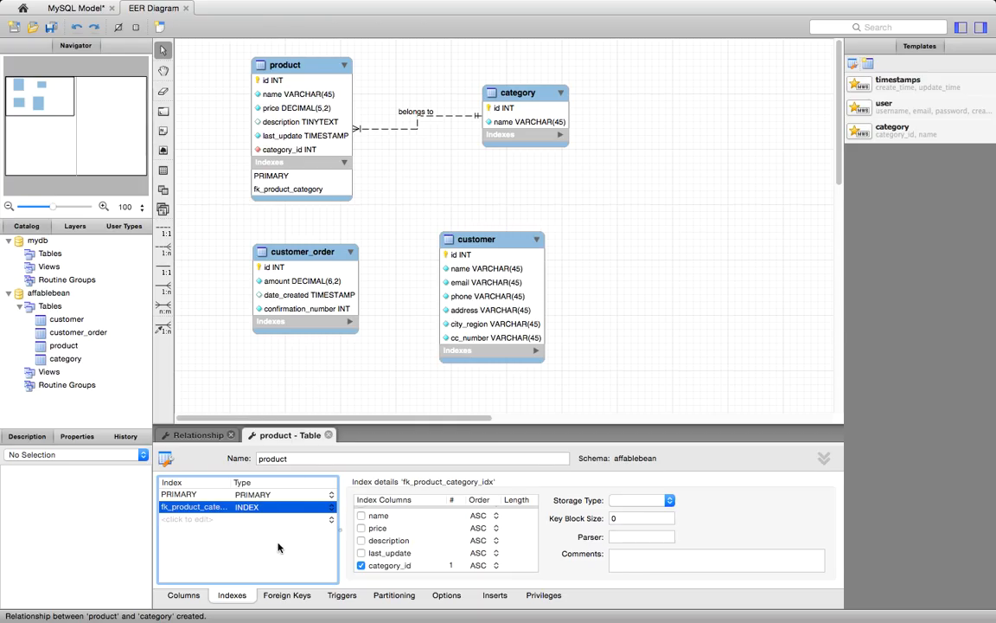
{"action": "left_click", "coordinate": [404, 350]}
- Rearrange the diagram by moving category and customer farther from product and customer_order, and shifting customer_order down
{"action": "left_click", "coordinate": [525, 95]}
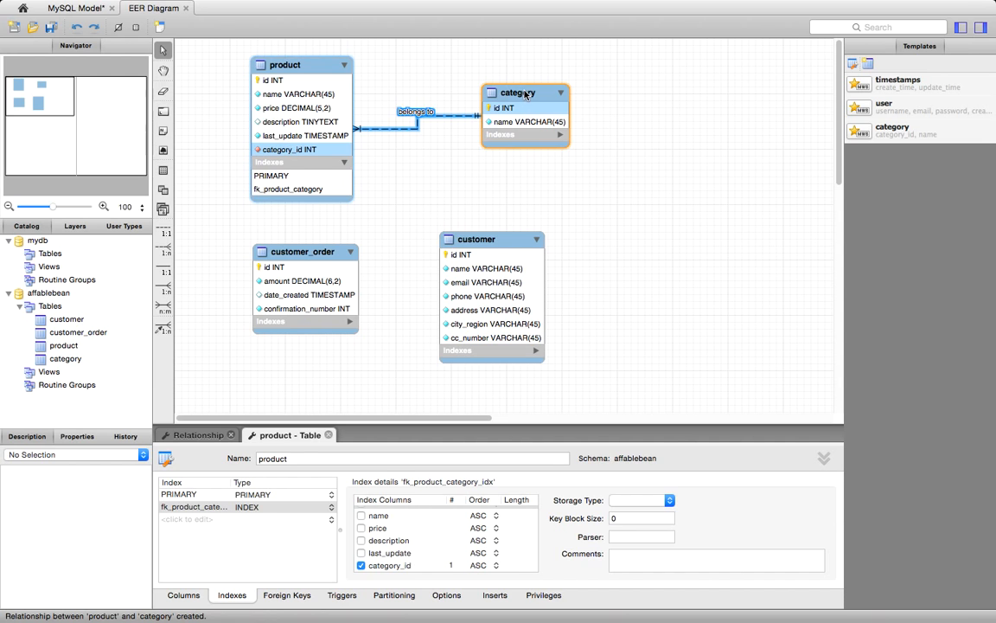
{"action": "left_click_drag", "start_coordinate": [525, 94], "coordinate": [549, 107]}
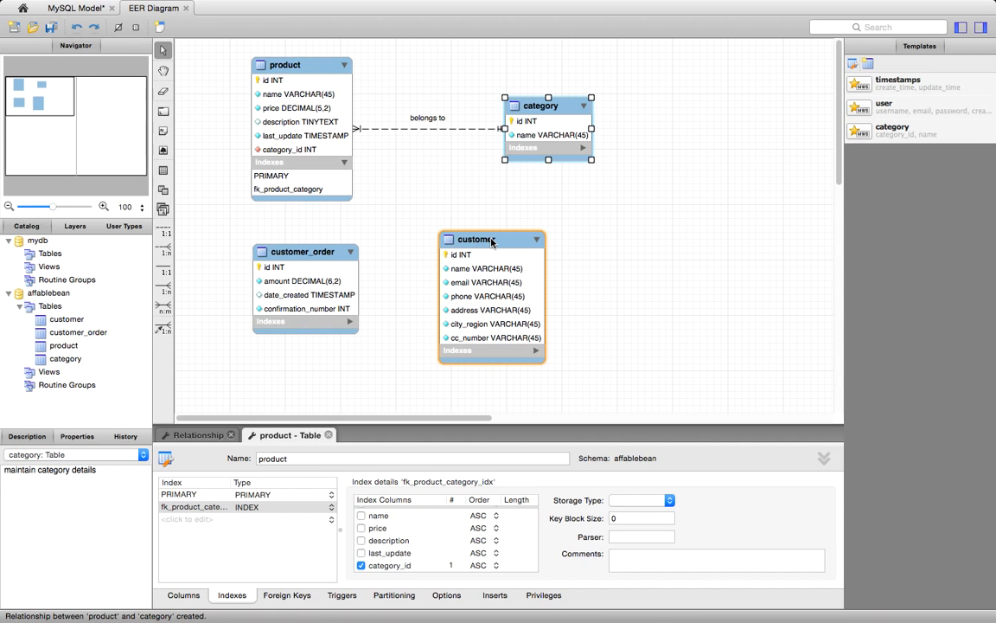
{"action": "left_click_drag", "start_coordinate": [491, 242], "coordinate": [560, 262]}
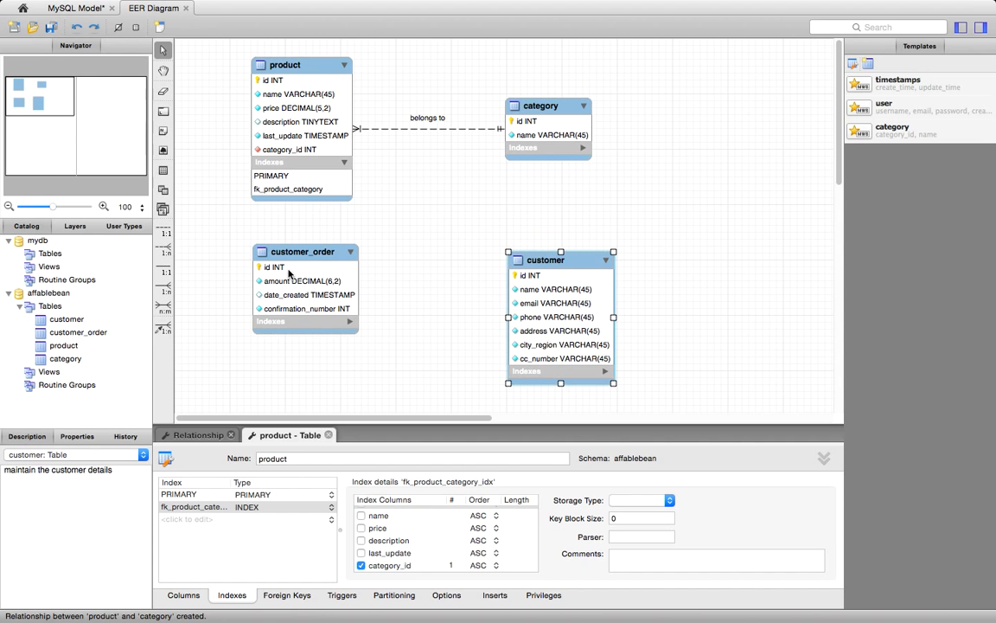
{"action": "left_click_drag", "start_coordinate": [296, 253], "coordinate": [295, 292]}
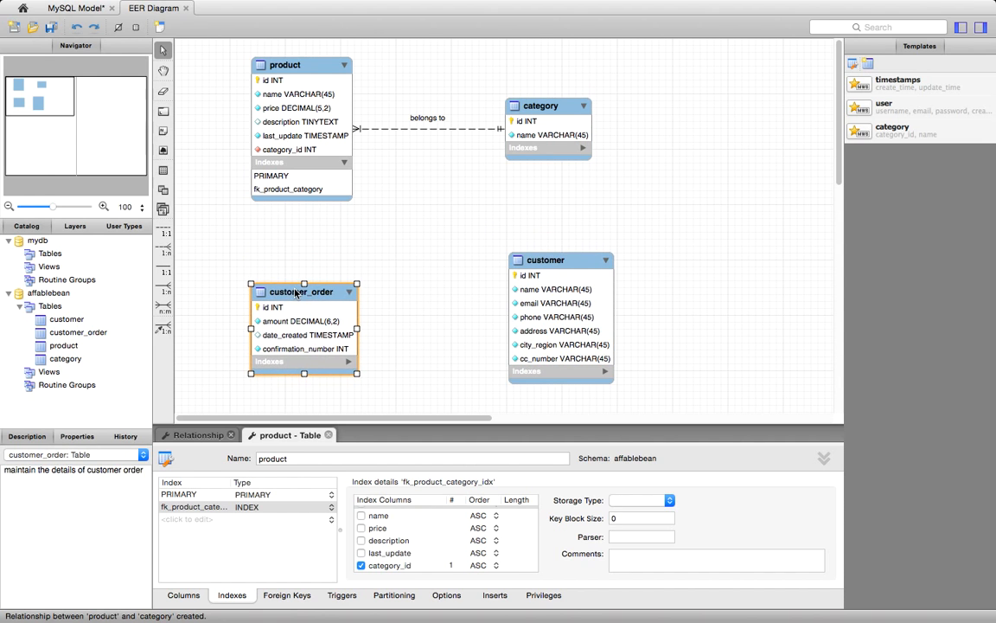
{"action": "left_click", "coordinate": [431, 316]}
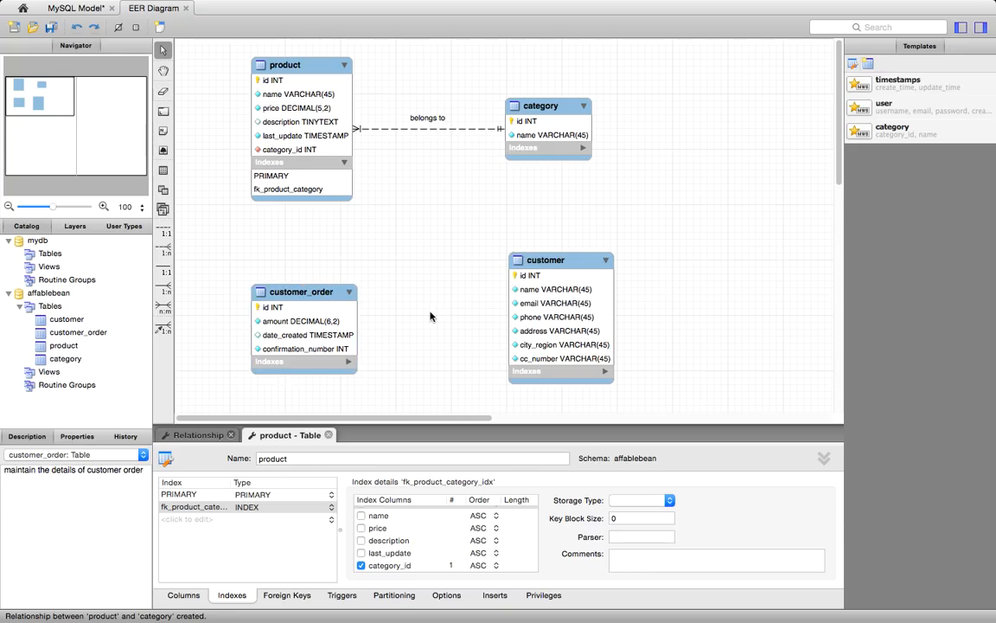
- Create a non-identifying one-to-many relationship from customer_order to customer, and move customer to straighten the connecting line
{"action": "left_click", "coordinate": [164, 250]}
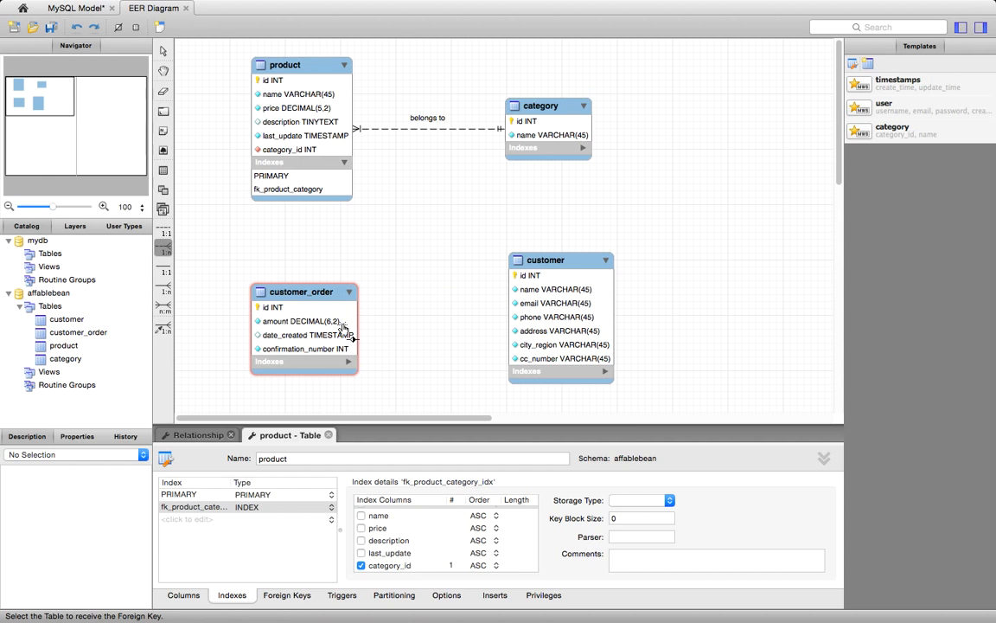
{"action": "left_click", "coordinate": [343, 327]}
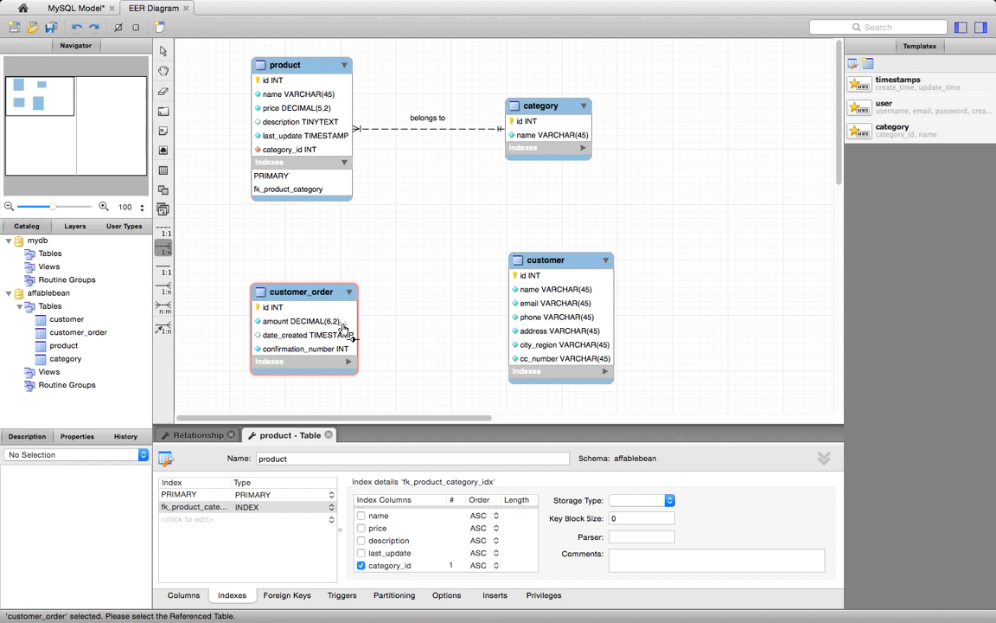
{"action": "left_click", "coordinate": [522, 305]}
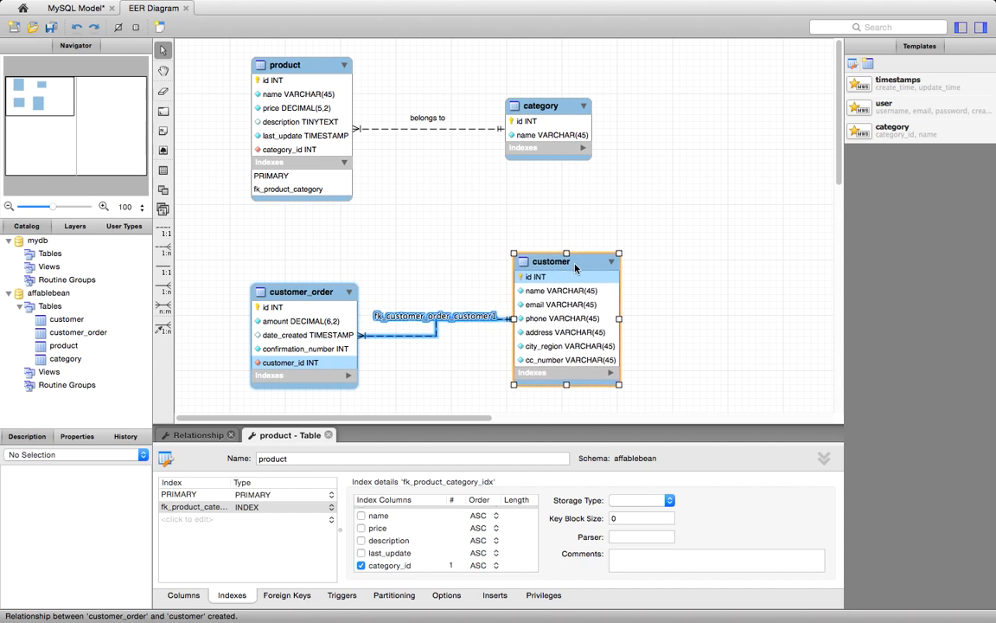
{"action": "left_click_drag", "start_coordinate": [564, 262], "coordinate": [603, 279]}
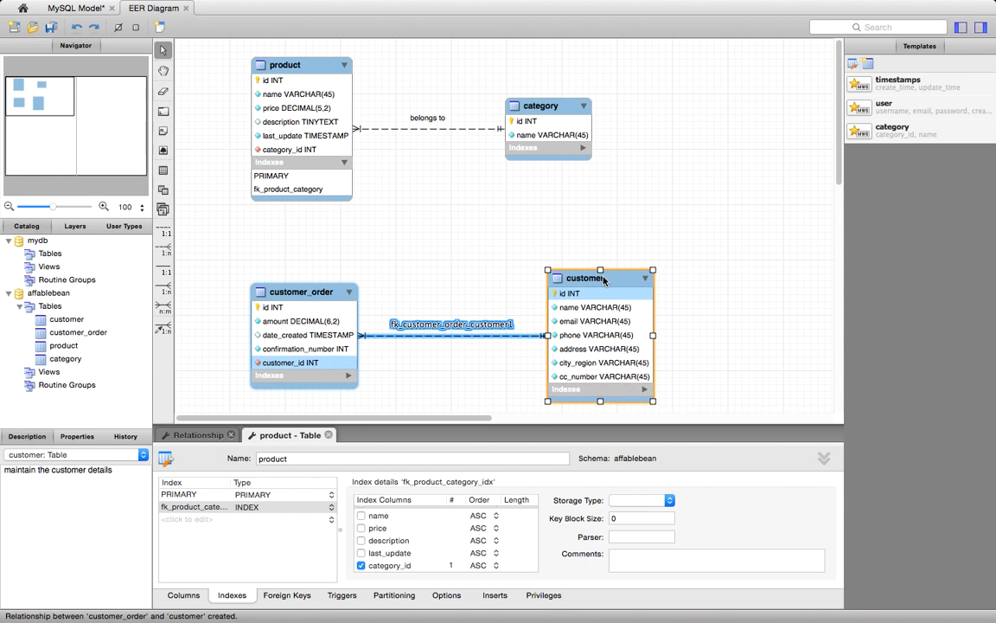
- Set the caption of the customer_order-customer relationship to "is placed by"
{"action": "double_click", "coordinate": [459, 331]}
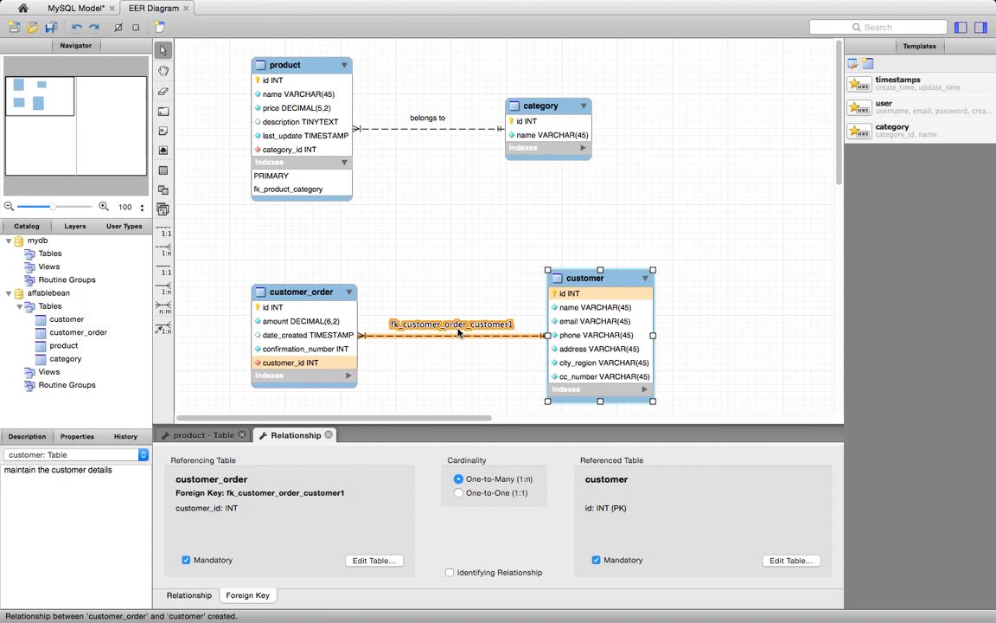
{"action": "left_click", "coordinate": [189, 596]}
{"action": "left_click", "coordinate": [369, 457]}
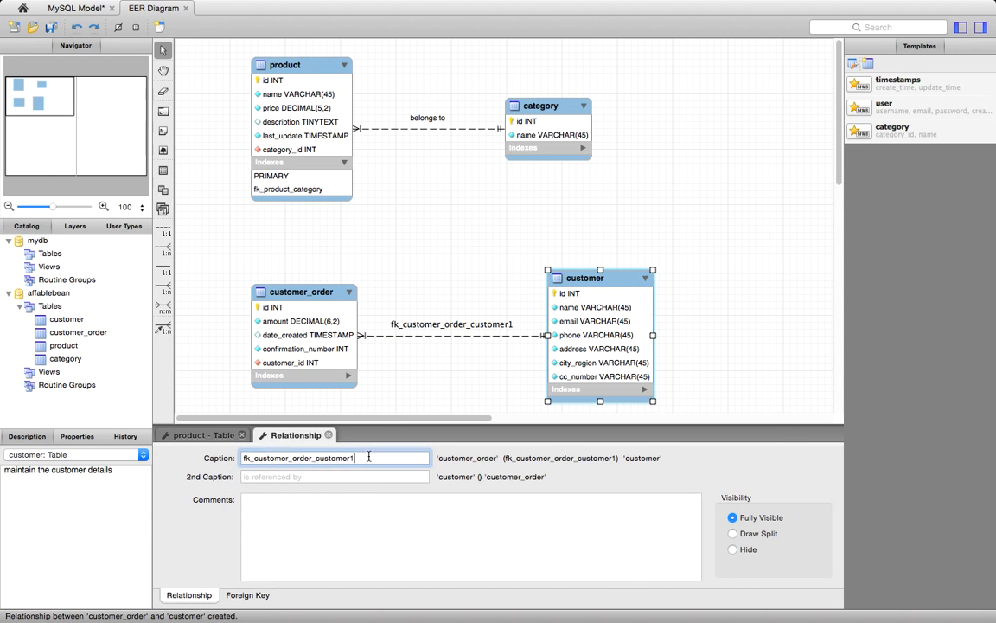
{"action": "key", "text": "BackSpace"}
{"action": "key", "text": "BackSpace"}
{"action": "key", "text": "BackSpace"}
{"action": "key", "text": "BackSpace"}
{"action": "key", "text": "BackSpace"}
{"action": "key", "text": "BackSpace"}
{"action": "key", "text": "BackSpace"}
{"action": "key", "text": "BackSpace"}
{"action": "key", "text": "BackSpace"}
{"action": "key", "text": "BackSpace"}
{"action": "key", "text": "BackSpace"}
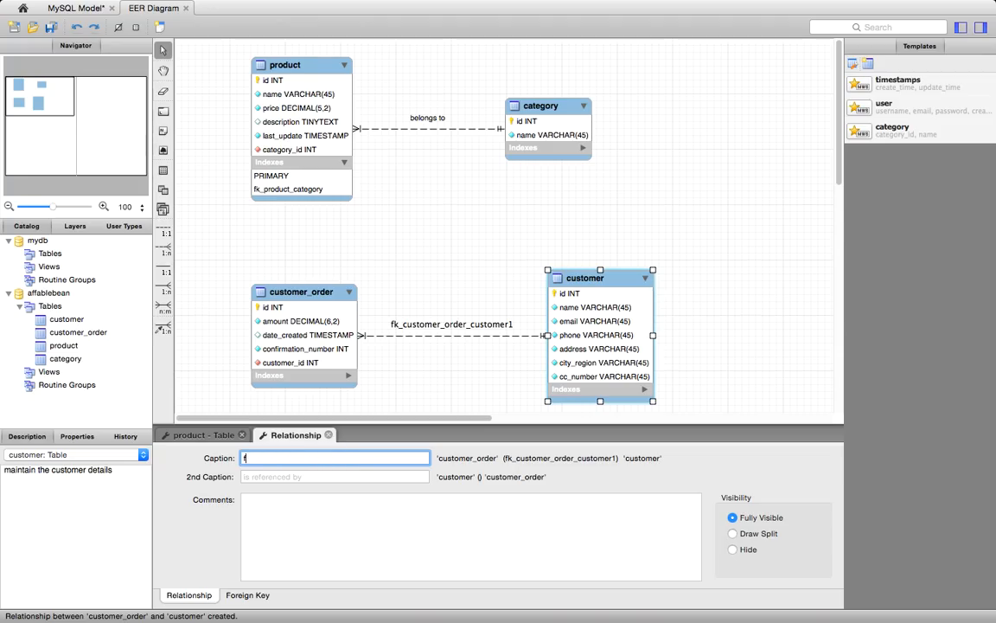
{"action": "key", "text": "BackSpace"}
{"action": "type", "text": "is placed by"}
{"action": "left_click", "coordinate": [367, 516]}
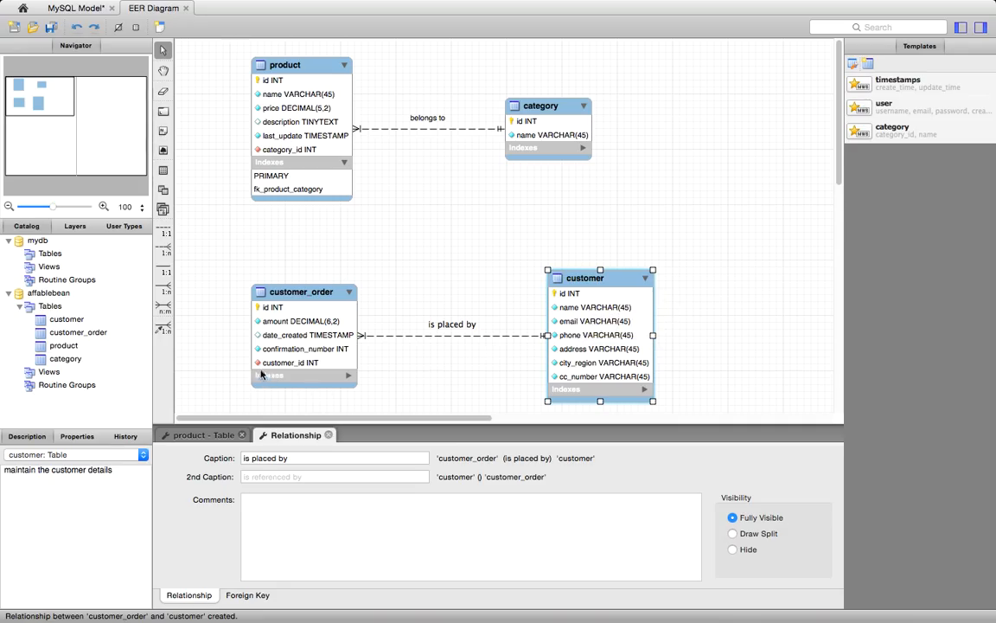
- Rename customer_order's foreign-key index on customer_id as fk_customer_order_customer, and move the customer table to straighten their relationship line
{"action": "double_click", "coordinate": [347, 380]}
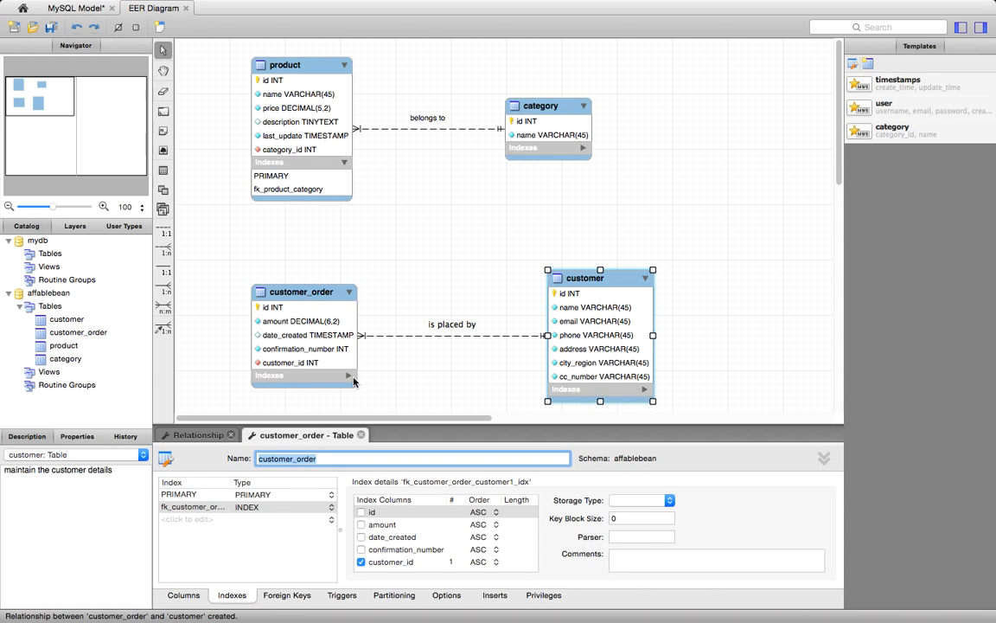
{"action": "left_click", "coordinate": [348, 378]}
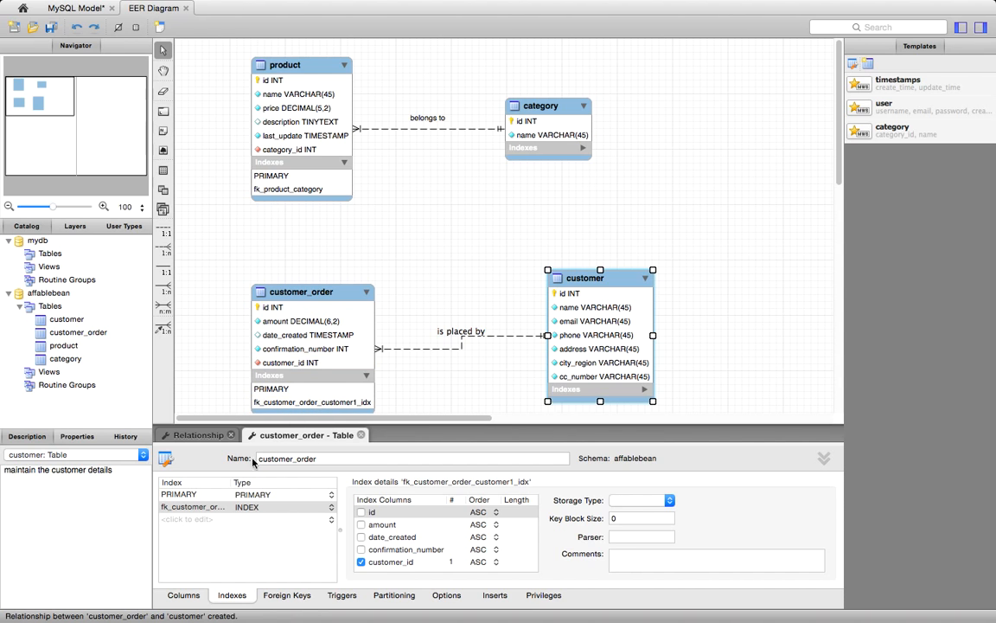
{"action": "double_click", "coordinate": [198, 509]}
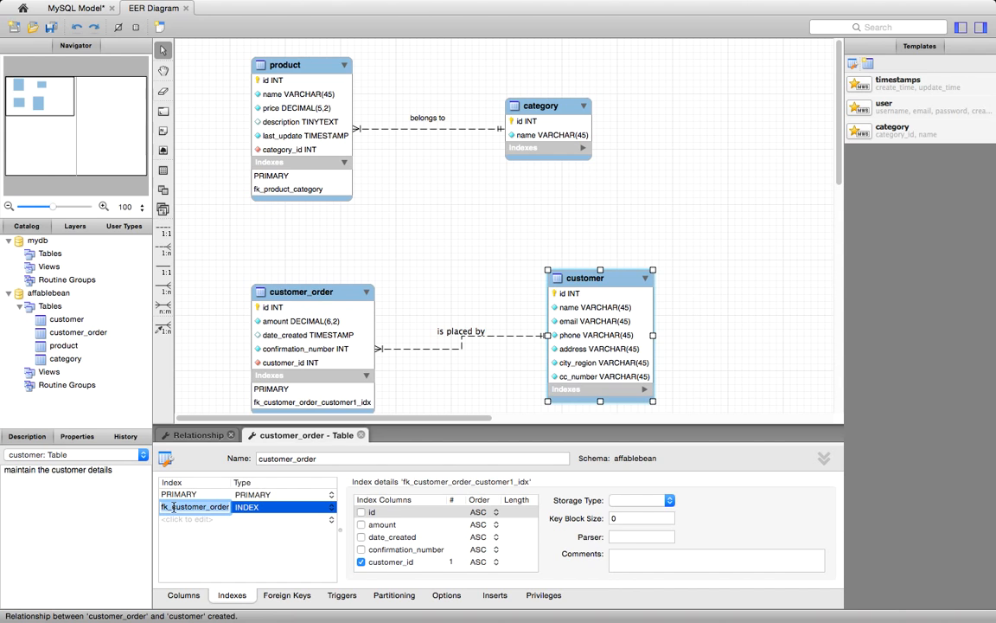
{"action": "key", "text": "Right"}
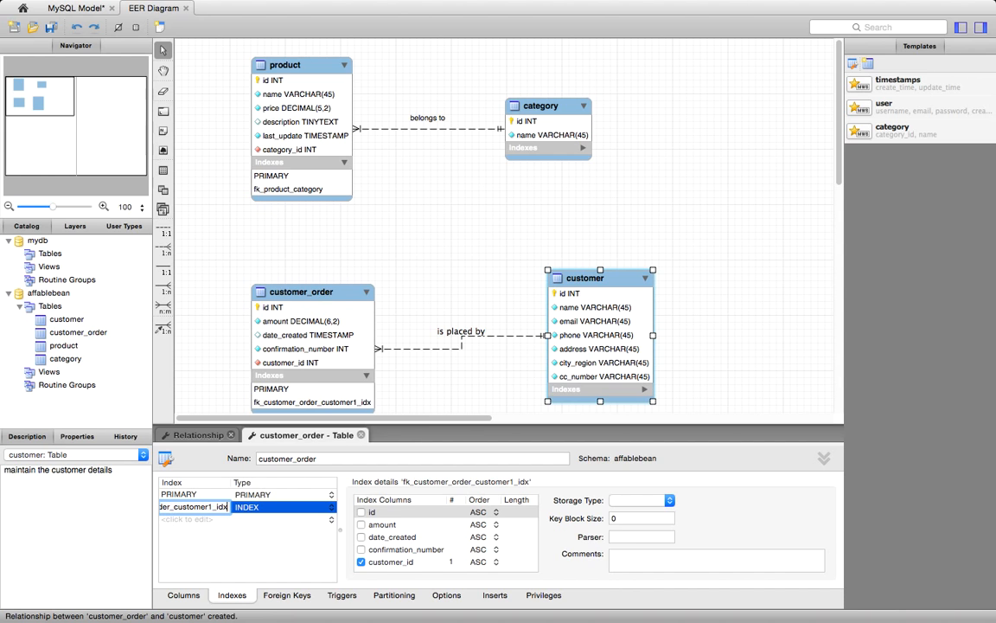
{"action": "key", "text": "BackSpace"}
{"action": "key", "text": "BackSpace"}
{"action": "key", "text": "BackSpace"}
{"action": "key", "text": "BackSpace"}
{"action": "key", "text": "BackSpace"}
{"action": "left_click", "coordinate": [231, 541]}
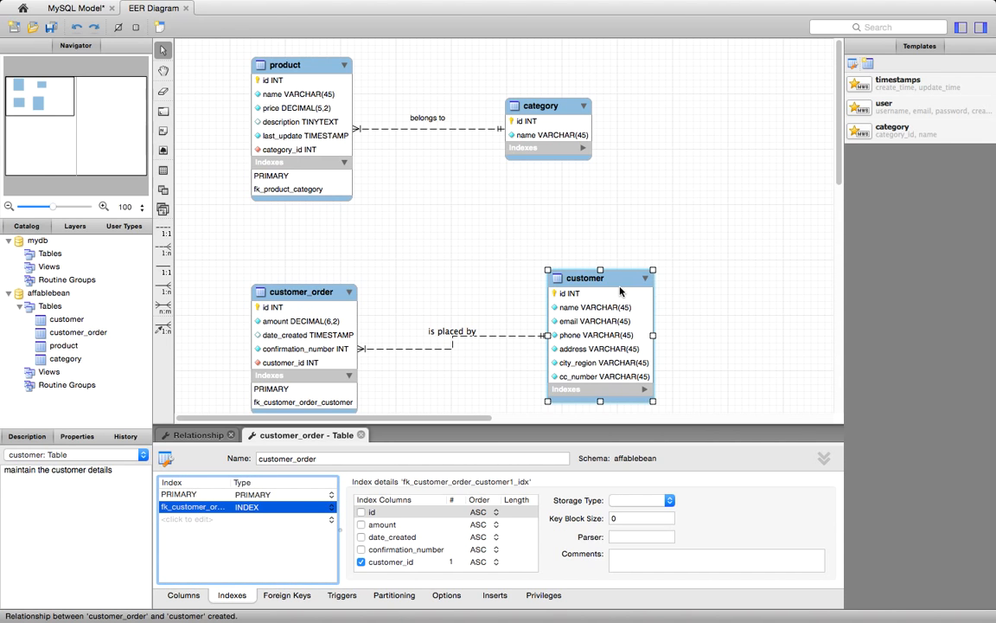
{"action": "left_click_drag", "start_coordinate": [623, 281], "coordinate": [647, 295]}
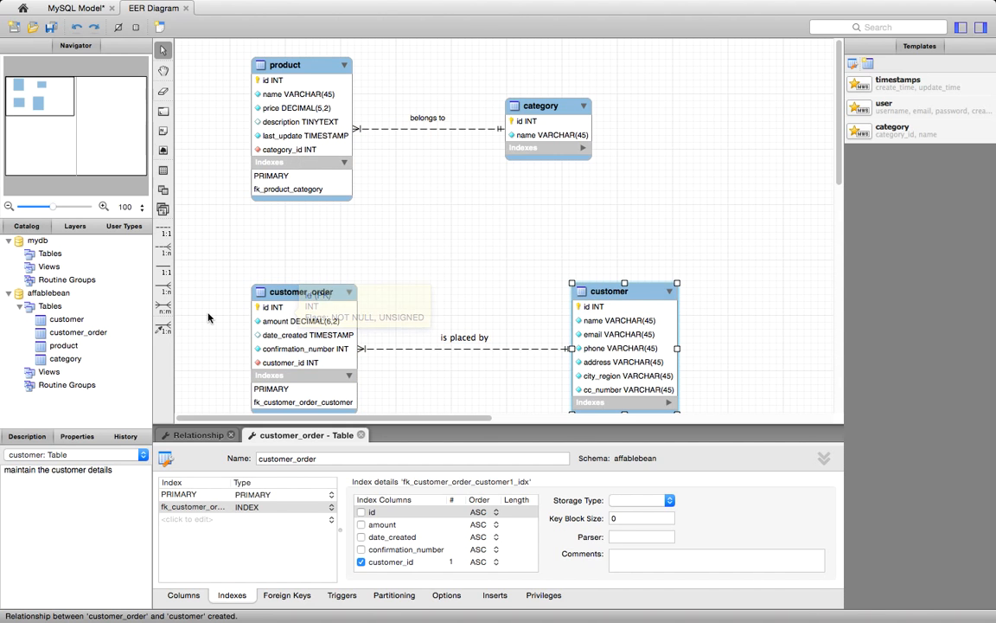
- Create a many-to-many relationship between the customer_order and product tables
{"action": "left_click", "coordinate": [164, 307]}
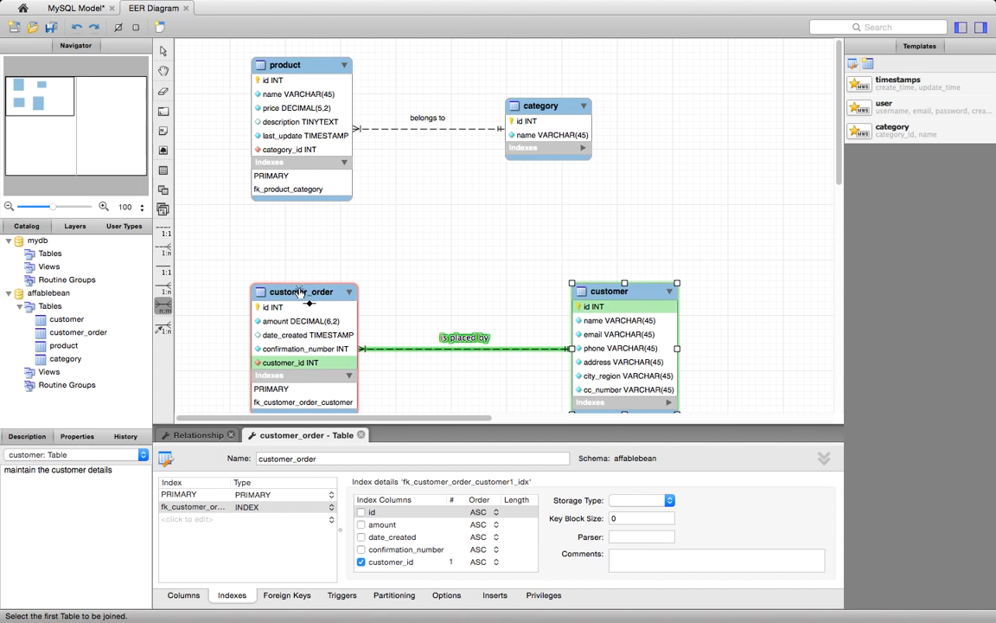
{"action": "left_click", "coordinate": [301, 321]}
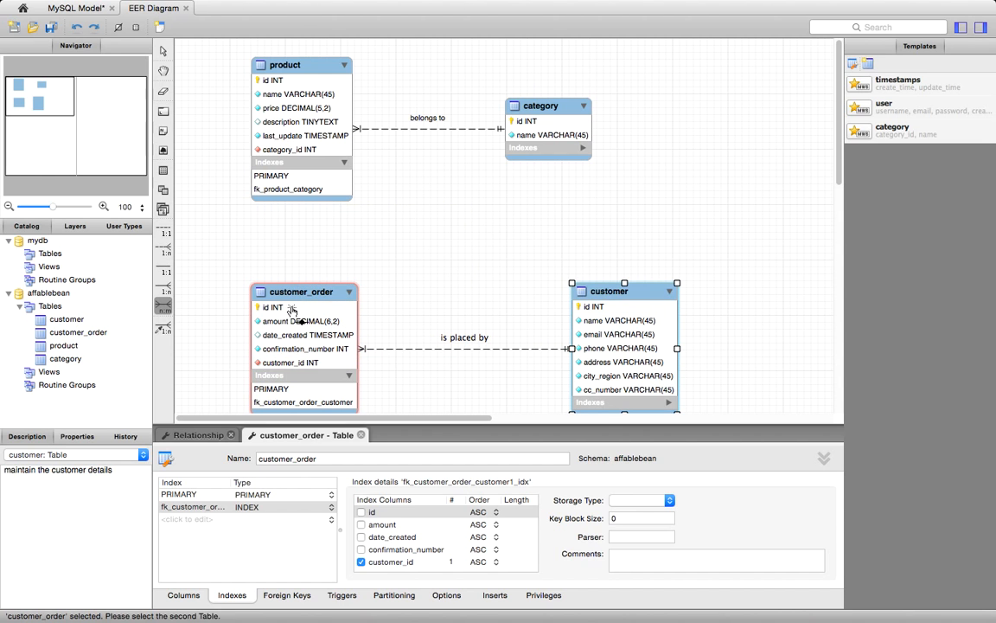
{"action": "left_click", "coordinate": [308, 183]}
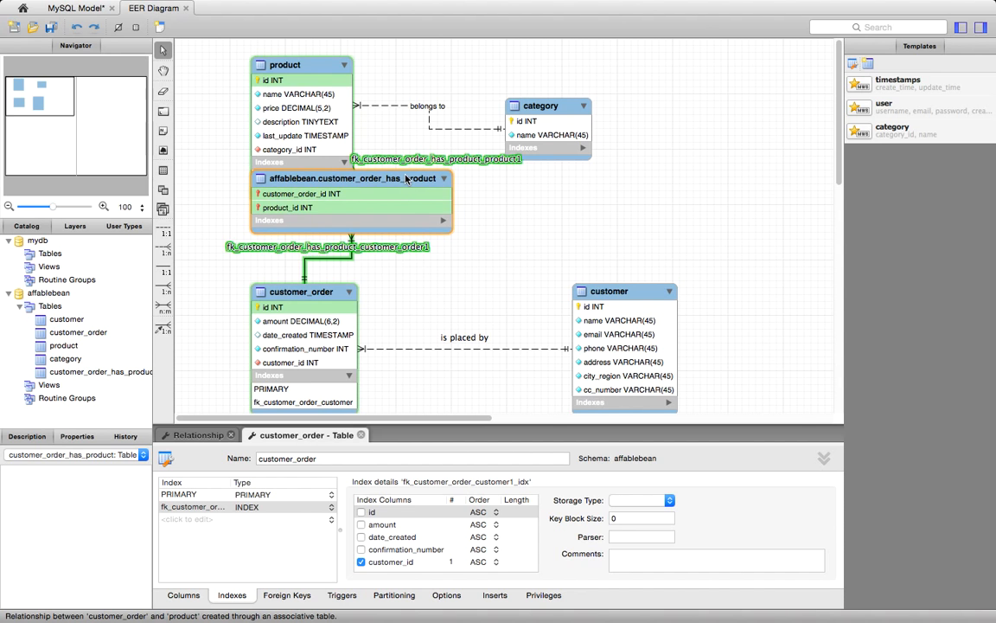
- Rearrange the diagram with customer_order_has_product centred between product and customer_order, moving customer_order and customer down and aligning product and category
{"action": "left_click_drag", "start_coordinate": [405, 178], "coordinate": [321, 220]}
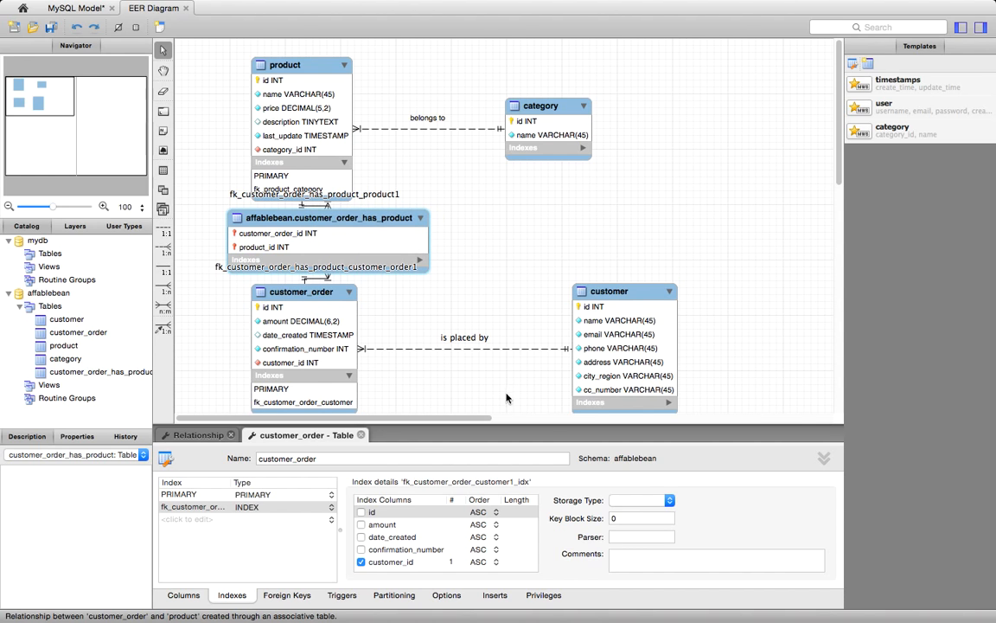
{"action": "left_click", "coordinate": [361, 435]}
{"action": "left_click", "coordinate": [231, 436]}
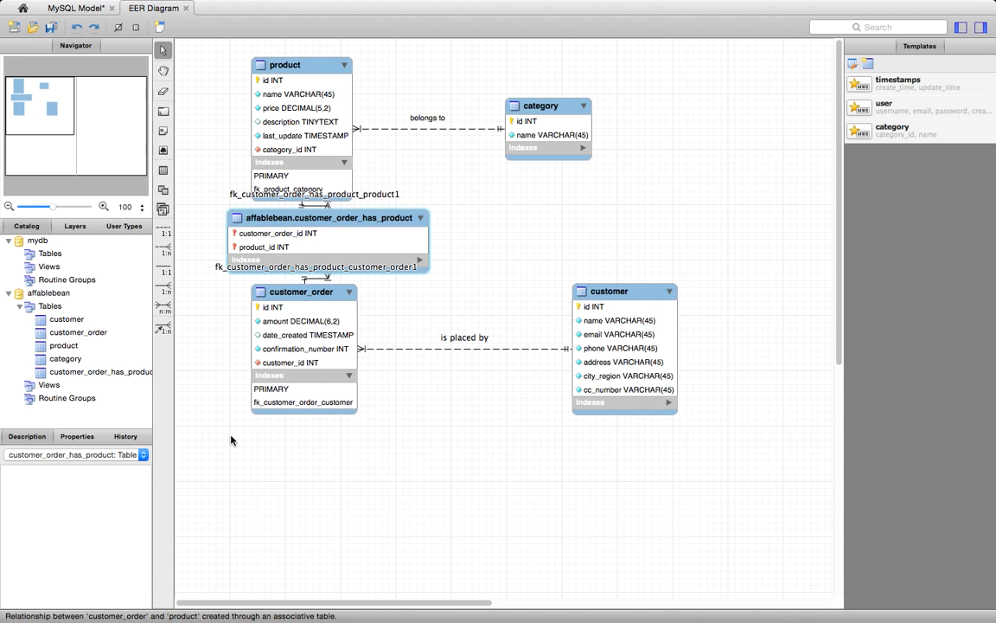
{"action": "left_click_drag", "start_coordinate": [317, 298], "coordinate": [321, 451]}
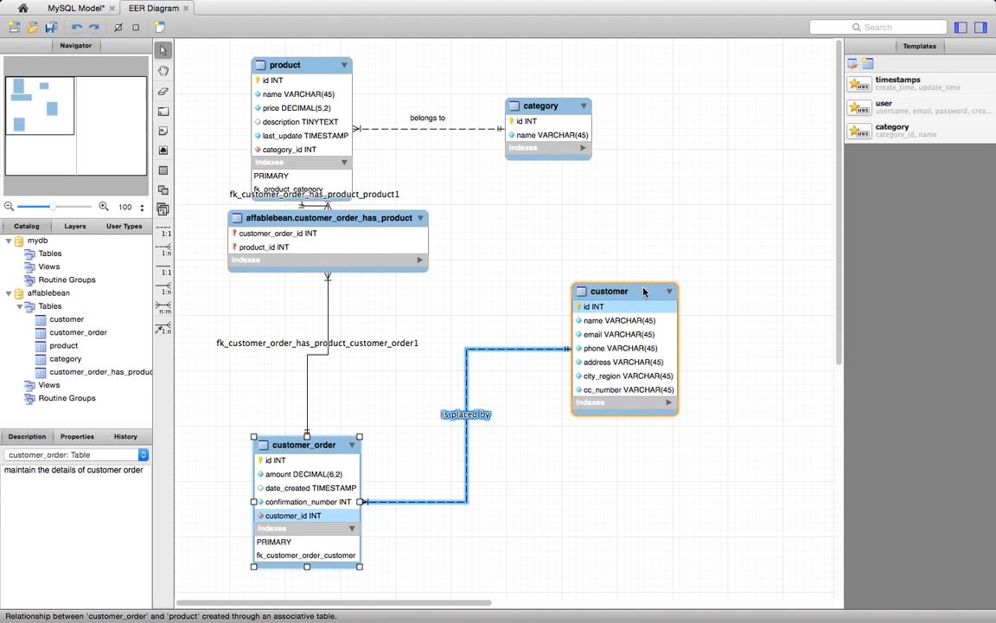
{"action": "left_click_drag", "start_coordinate": [642, 292], "coordinate": [666, 445]}
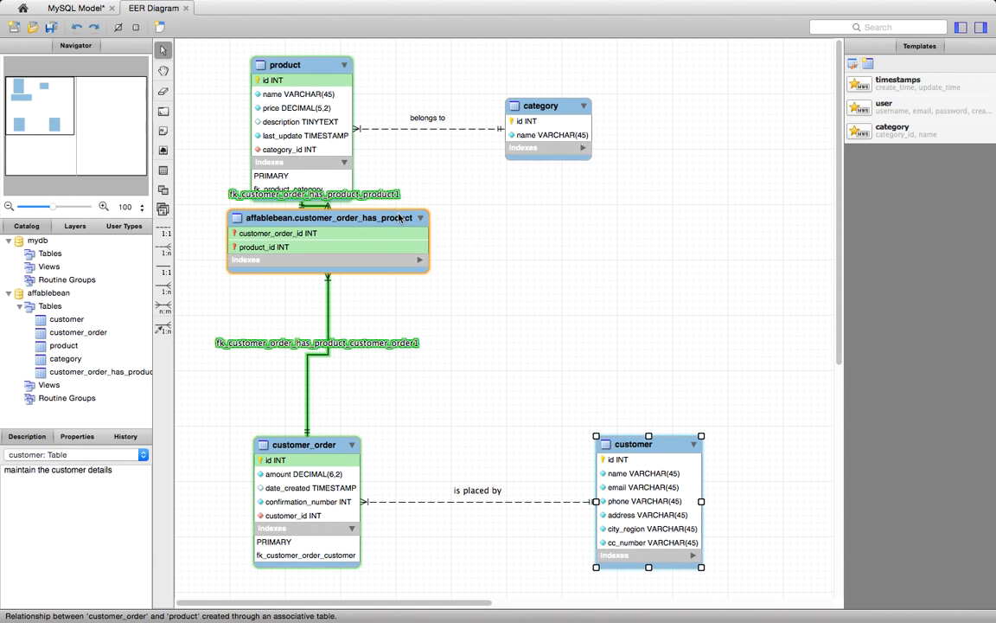
{"action": "left_click_drag", "start_coordinate": [376, 220], "coordinate": [355, 280]}
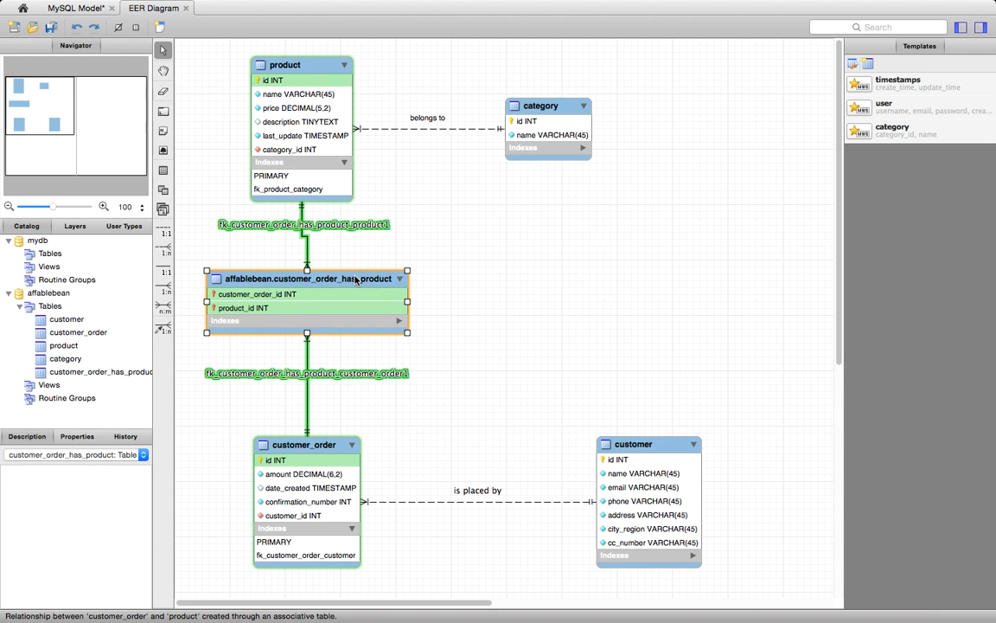
{"action": "left_click_drag", "start_coordinate": [314, 67], "coordinate": [318, 60]}
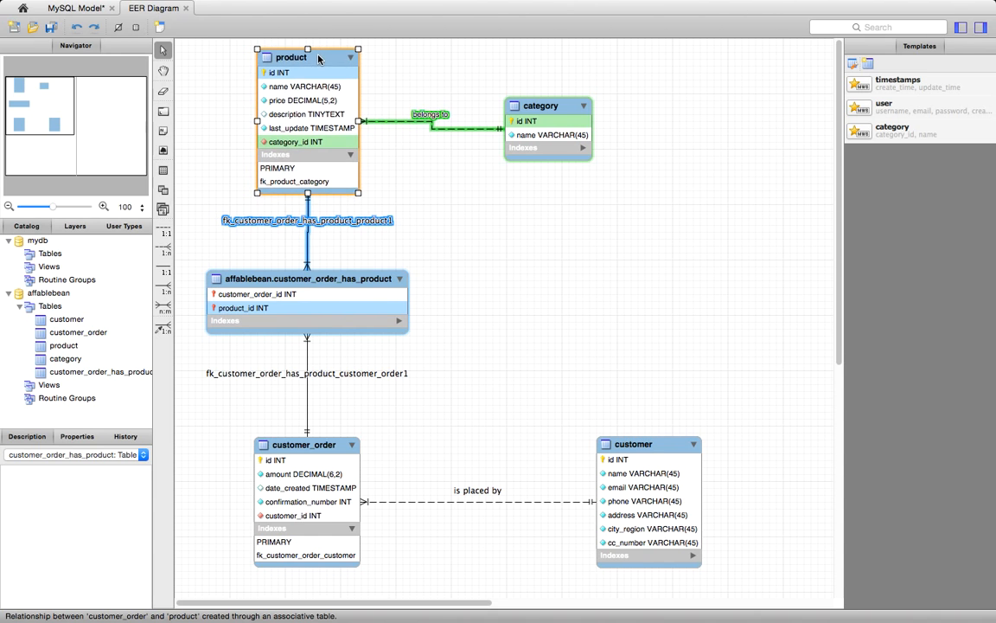
{"action": "left_click_drag", "start_coordinate": [517, 105], "coordinate": [578, 98]}
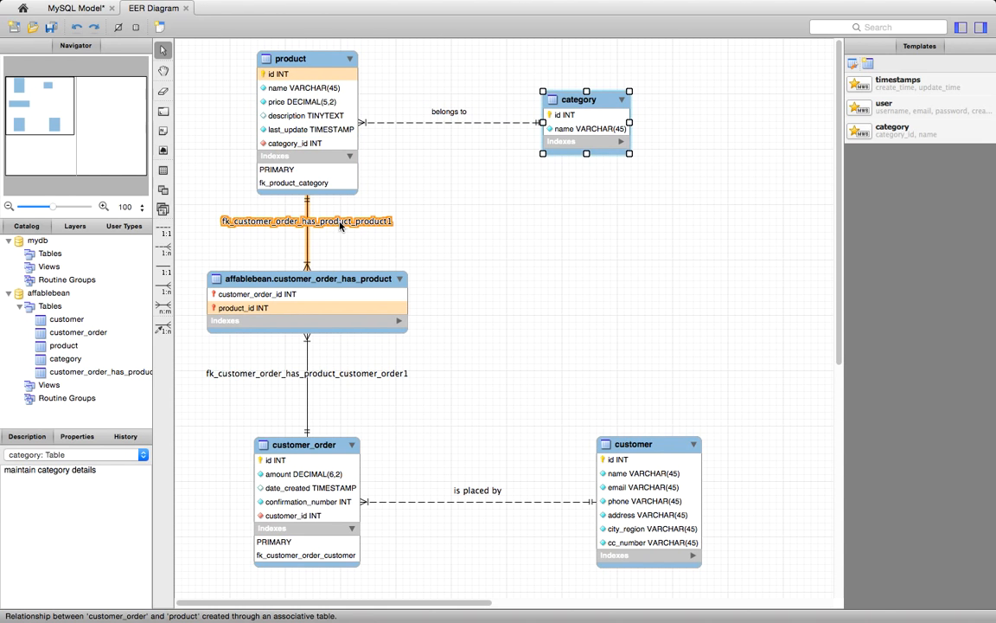
- Clear the caption of the relationship between customer_order_has_product and product
{"action": "double_click", "coordinate": [340, 222]}
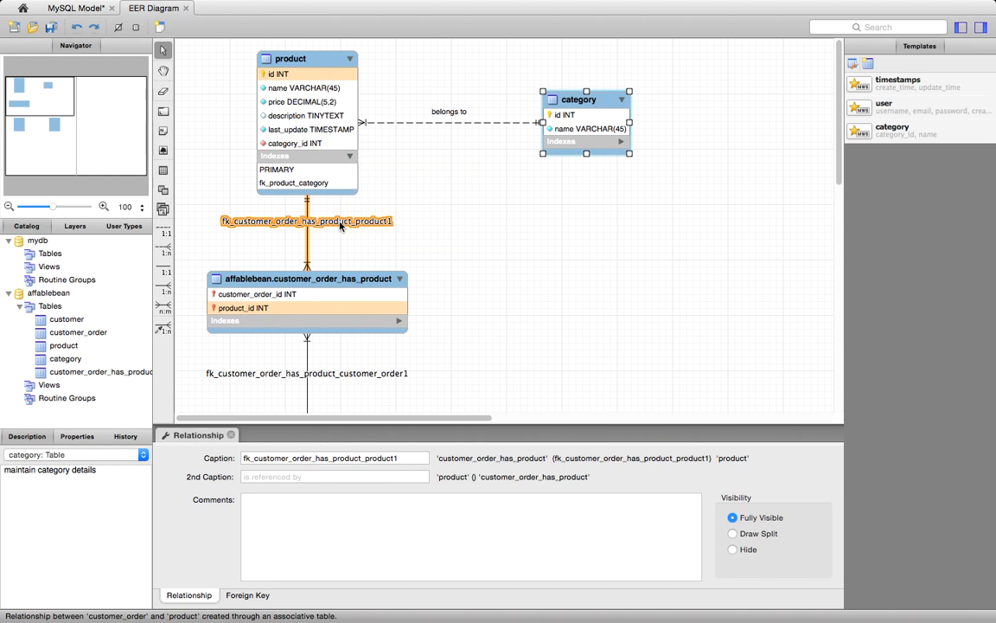
{"action": "left_click", "coordinate": [406, 458]}
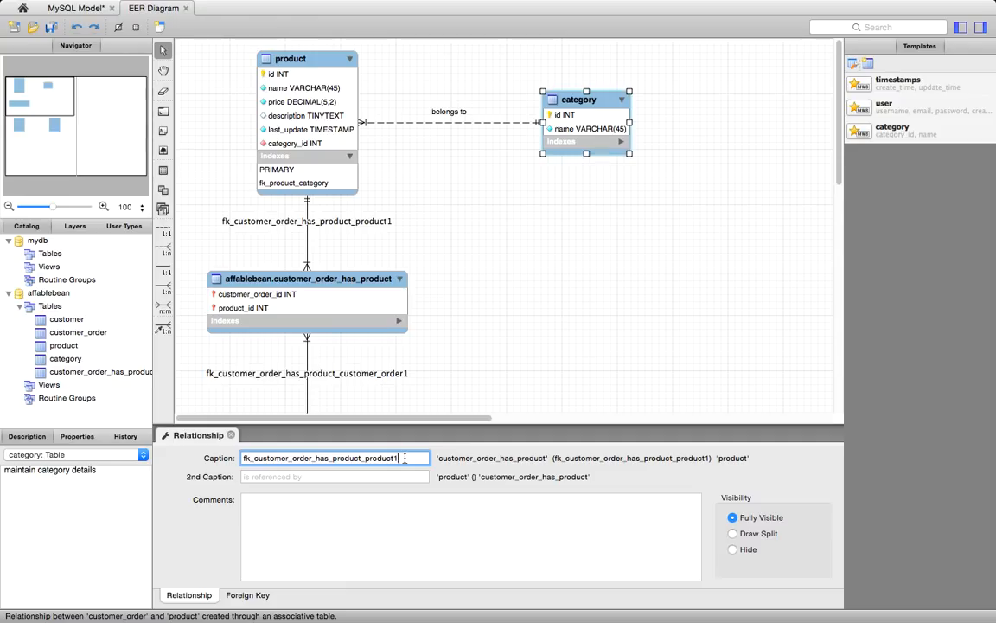
{"action": "key", "text": "BackSpace"}
{"action": "key", "text": "BackSpace"}
{"action": "key", "text": "BackSpace"}
{"action": "key", "text": "BackSpace"}
{"action": "key", "text": "BackSpace"}
{"action": "key", "text": "BackSpace"}
{"action": "key", "text": "BackSpace"}
{"action": "key", "text": "BackSpace"}
{"action": "key", "text": "BackSpace"}
{"action": "key", "text": "BackSpace"}
{"action": "key", "text": "BackSpace"}
{"action": "key", "text": "BackSpace"}
{"action": "key", "text": "BackSpace"}
{"action": "key", "text": "BackSpace"}
{"action": "key", "text": "BackSpace"}
{"action": "key", "text": "BackSpace"}
{"action": "key", "text": "BackSpace"}
{"action": "key", "text": "BackSpace"}
{"action": "key", "text": "BackSpace"}
{"action": "key", "text": "BackSpace"}
{"action": "key", "text": "BackSpace"}
{"action": "key", "text": "BackSpace"}
{"action": "key", "text": "BackSpace"}
{"action": "key", "text": "BackSpace"}
{"action": "key", "text": "BackSpace"}
{"action": "key", "text": "BackSpace"}
{"action": "key", "text": "BackSpace"}
{"action": "key", "text": "BackSpace"}
{"action": "key", "text": "BackSpace"}
{"action": "key", "text": "BackSpace"}
{"action": "key", "text": "BackSpace"}
{"action": "key", "text": "BackSpace"}
{"action": "key", "text": "BackSpace"}
{"action": "key", "text": "BackSpace"}
{"action": "key", "text": "BackSpace"}
{"action": "key", "text": "BackSpace"}
{"action": "key", "text": "BackSpace"}
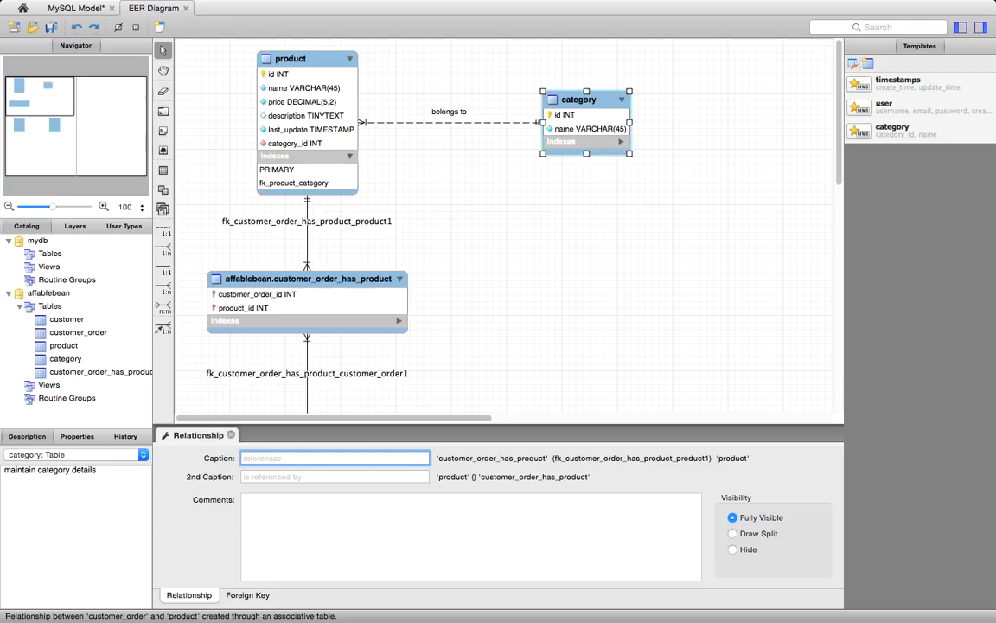
- Clear the caption of the relationship between customer_order_has_product and customer_order
{"action": "left_click", "coordinate": [364, 377]}
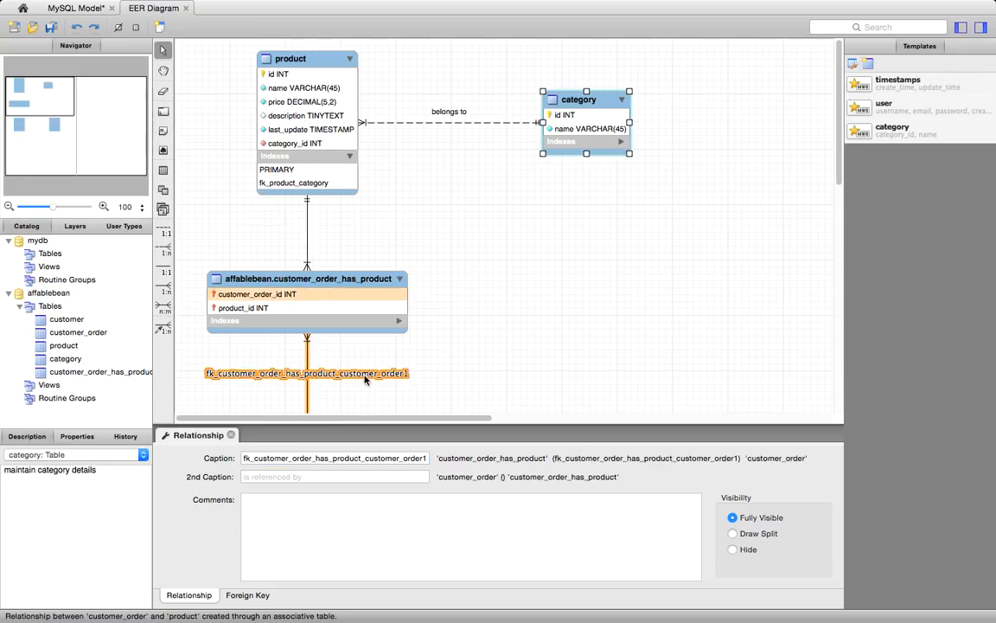
{"action": "left_click", "coordinate": [406, 457]}
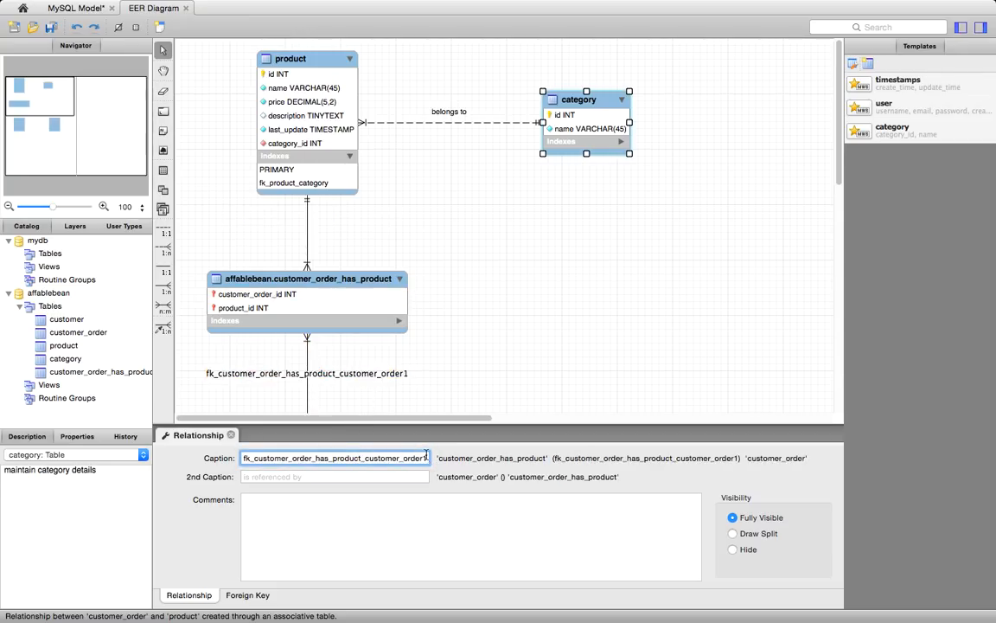
{"action": "key", "text": "BackSpace"}
{"action": "key", "text": "BackSpace"}
{"action": "key", "text": "BackSpace"}
{"action": "key", "text": "BackSpace"}
{"action": "key", "text": "BackSpace"}
{"action": "key", "text": "BackSpace"}
{"action": "key", "text": "BackSpace"}
{"action": "key", "text": "BackSpace"}
{"action": "key", "text": "BackSpace"}
{"action": "key", "text": "BackSpace"}
{"action": "key", "text": "BackSpace"}
{"action": "key", "text": "BackSpace"}
{"action": "key", "text": "BackSpace"}
{"action": "key", "text": "BackSpace"}
{"action": "key", "text": "BackSpace"}
{"action": "key", "text": "BackSpace"}
{"action": "key", "text": "BackSpace"}
{"action": "key", "text": "BackSpace"}
{"action": "key", "text": "BackSpace"}
{"action": "key", "text": "BackSpace"}
{"action": "key", "text": "BackSpace"}
{"action": "key", "text": "BackSpace"}
{"action": "key", "text": "BackSpace"}
{"action": "key", "text": "BackSpace"}
{"action": "key", "text": "BackSpace"}
{"action": "key", "text": "BackSpace"}
{"action": "key", "text": "BackSpace"}
{"action": "key", "text": "BackSpace"}
{"action": "key", "text": "BackSpace"}
{"action": "key", "text": "BackSpace"}
{"action": "key", "text": "BackSpace"}
{"action": "key", "text": "BackSpace"}
{"action": "key", "text": "BackSpace"}
{"action": "key", "text": "BackSpace"}
{"action": "key", "text": "BackSpace"}
{"action": "key", "text": "BackSpace"}
{"action": "key", "text": "BackSpace"}
{"action": "key", "text": "BackSpace"}
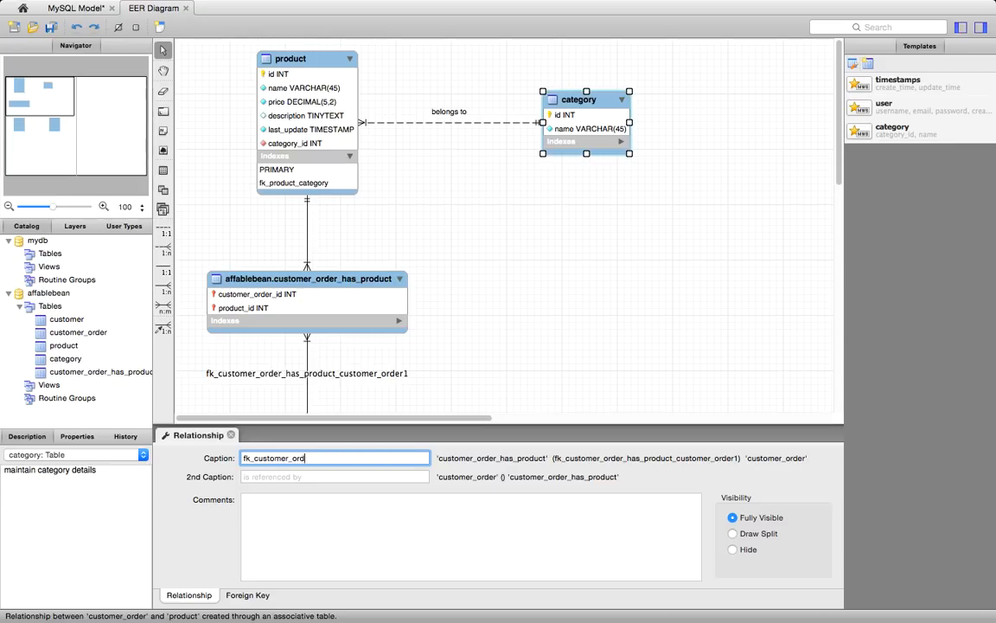
{"action": "key", "text": "BackSpace"}
{"action": "key", "text": "BackSpace"}
{"action": "key", "text": "BackSpace"}
{"action": "left_click", "coordinate": [492, 377]}
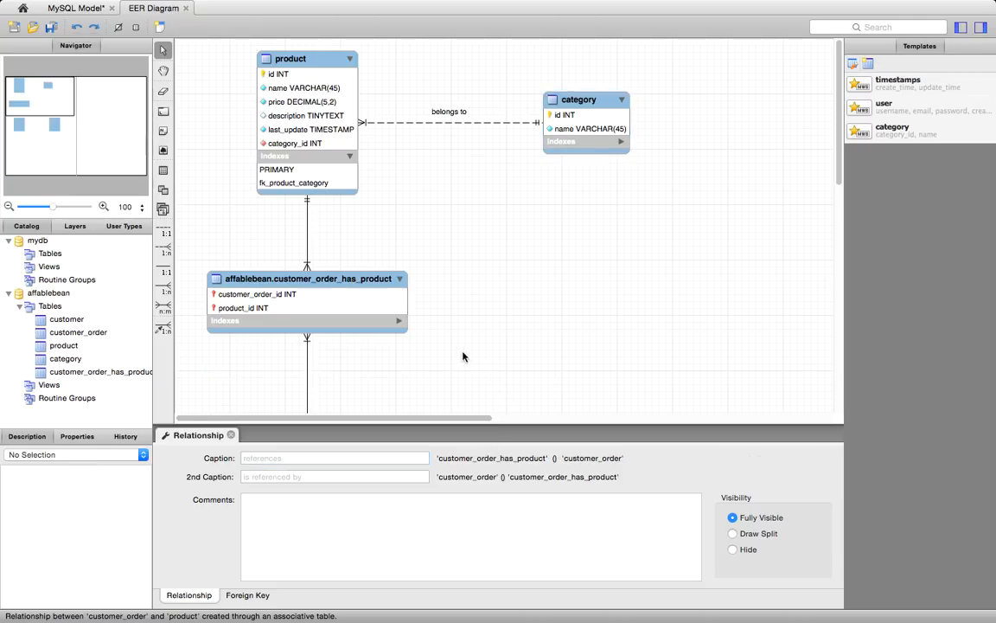
- Expand the indexes of the customer_order_has_product table in the diagram and add a column named quantity to the table
{"action": "left_click", "coordinate": [400, 321]}
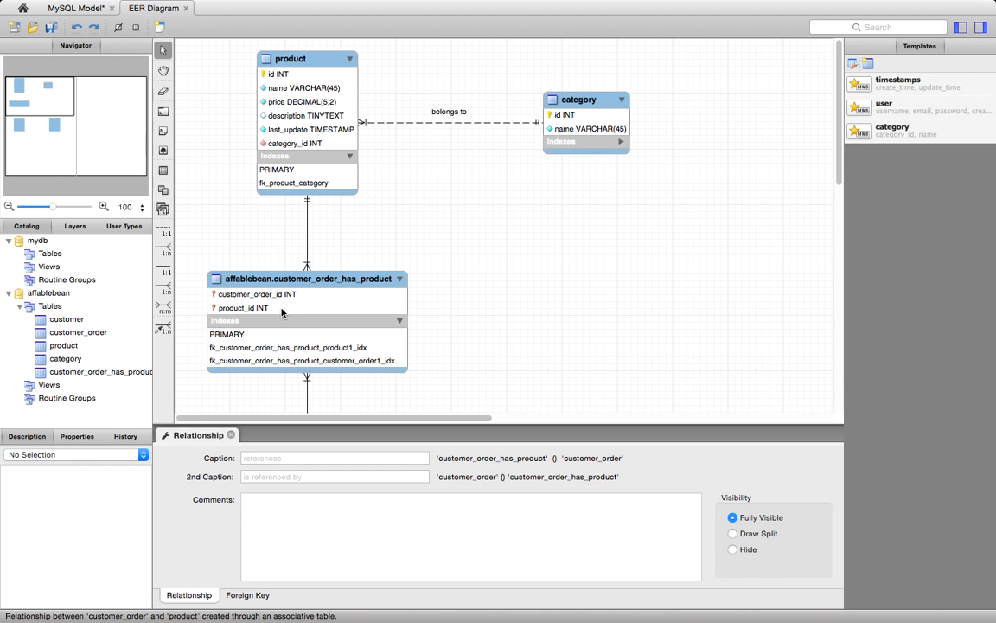
{"action": "left_click", "coordinate": [232, 435]}
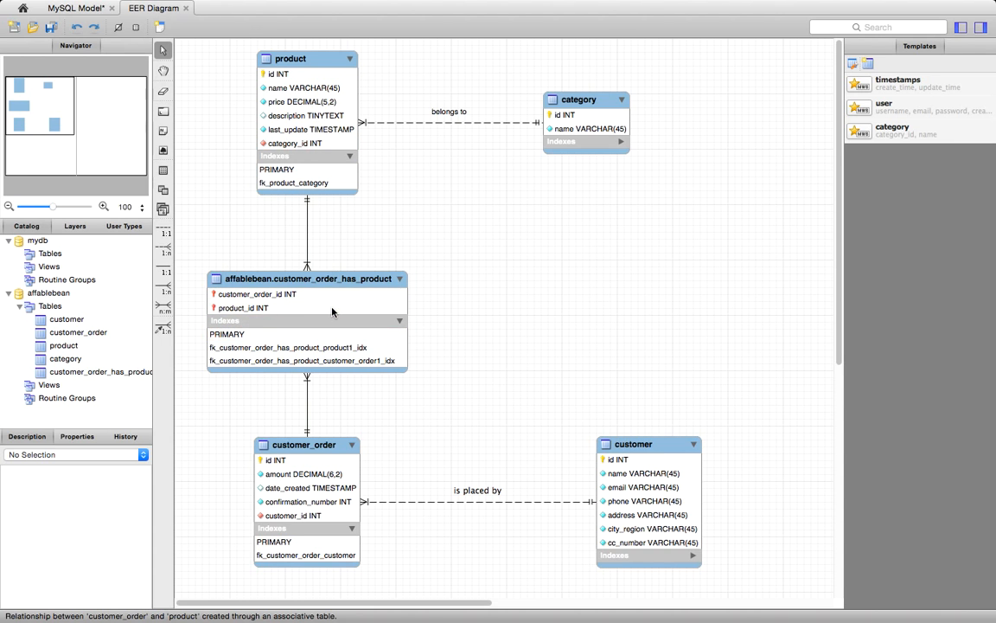
{"action": "mouse_move", "coordinate": [317, 322]}
{"action": "double_click", "coordinate": [302, 307]}
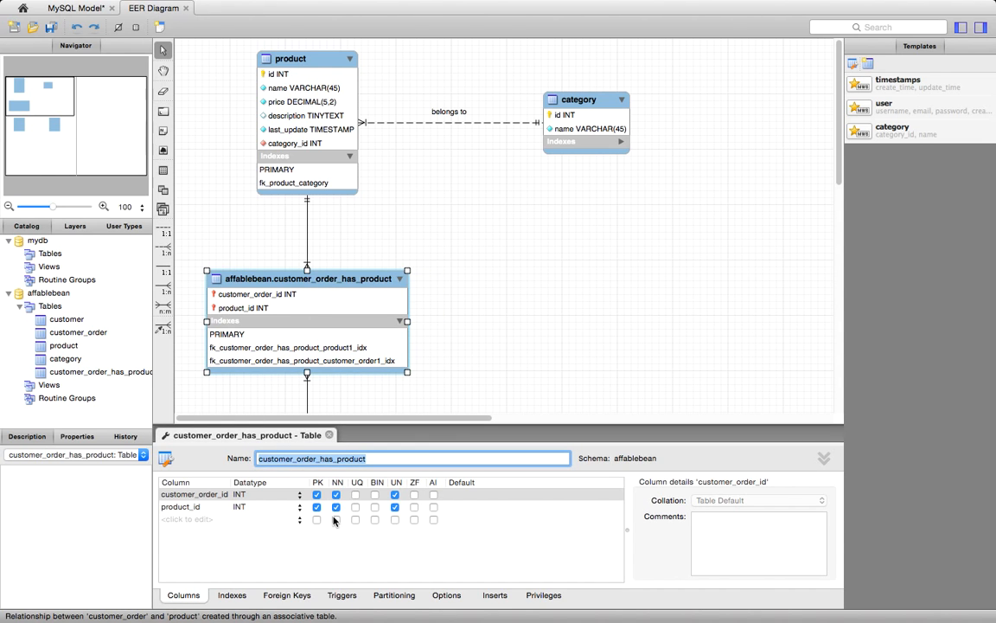
{"action": "double_click", "coordinate": [198, 519]}
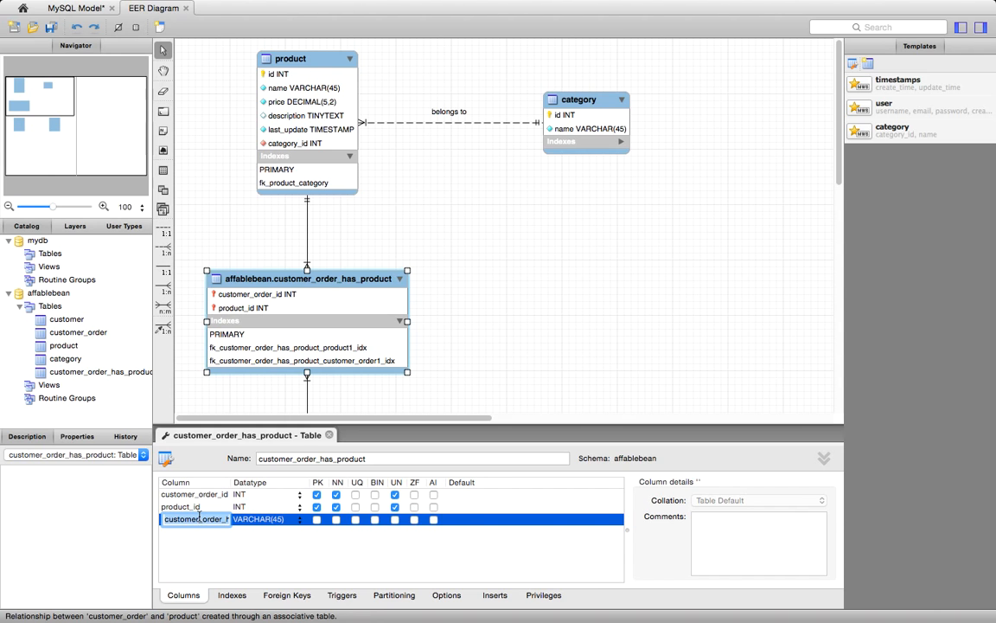
{"action": "type", "text": "quantit"}
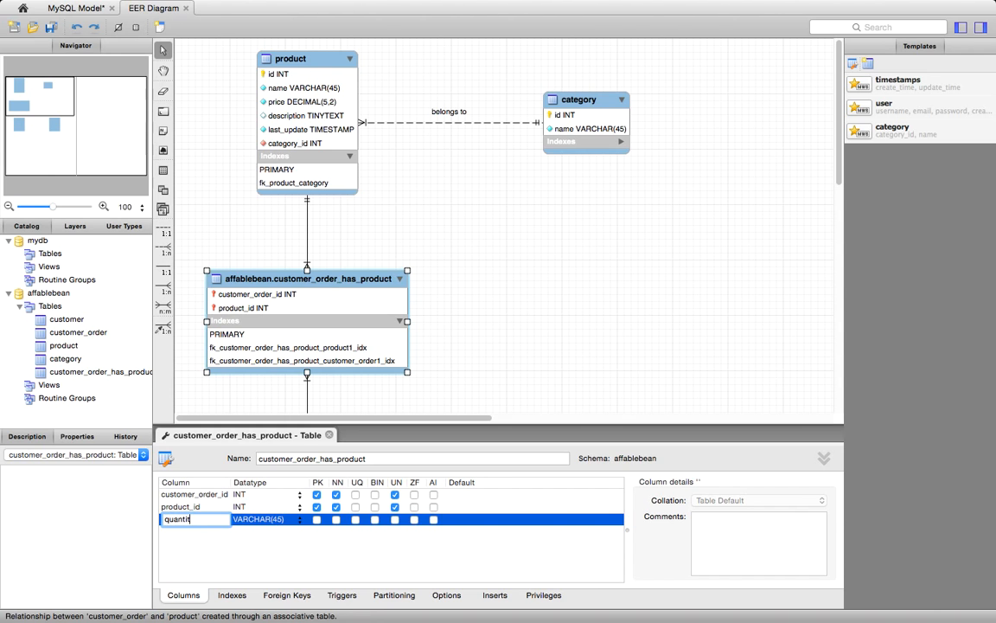
{"action": "type", "text": "y"}
{"action": "left_click", "coordinate": [273, 527]}
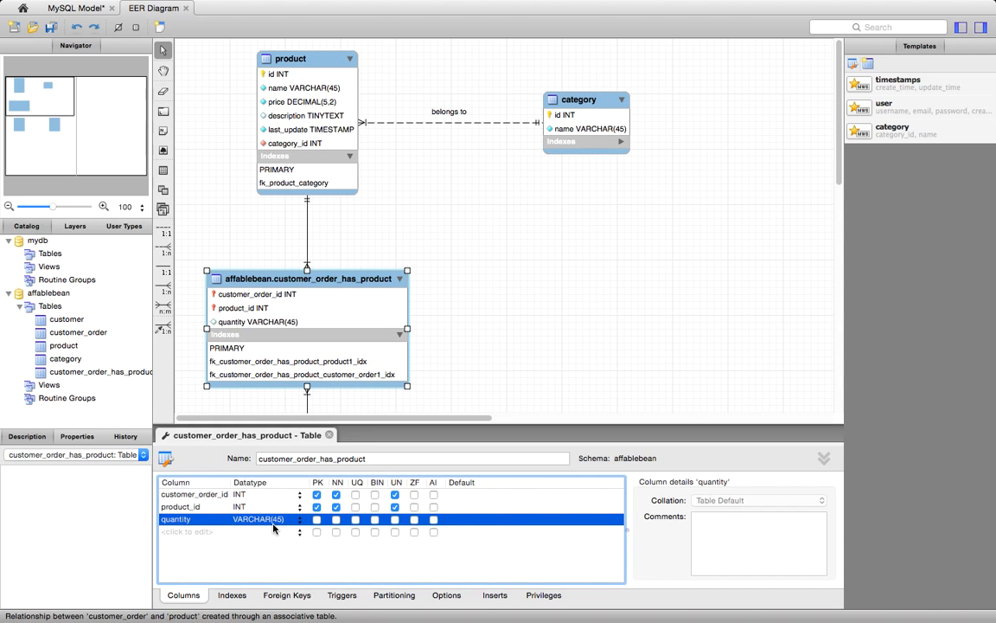
- Set the quantity column's datatype to SMALLINT and mark it as not null and unsigned
{"action": "left_click", "coordinate": [302, 527]}
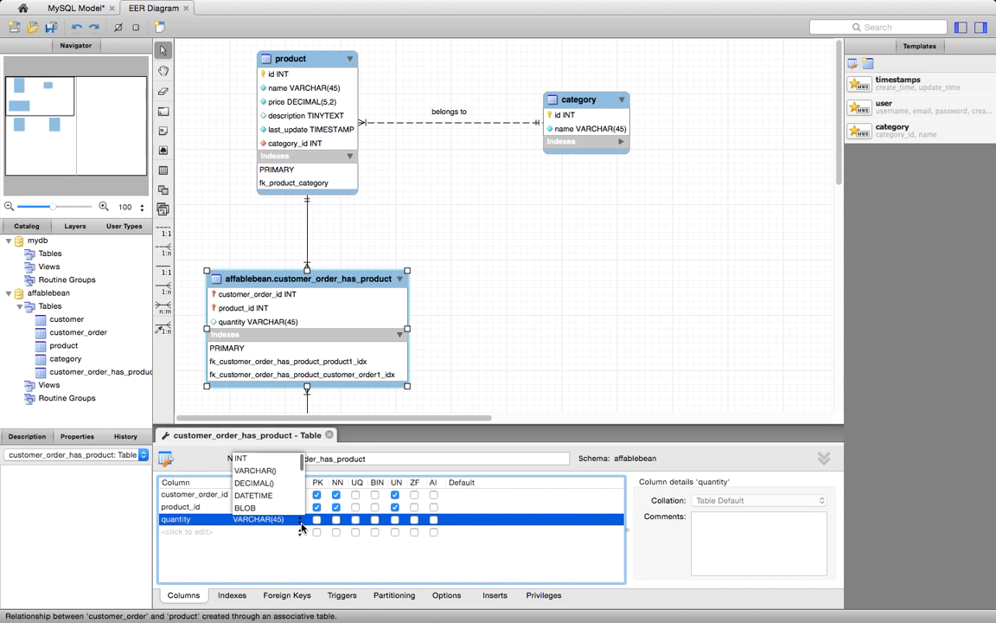
{"action": "scroll", "coordinate": [271, 499], "scroll_direction": "down", "scroll_amount": 2}
{"action": "scroll", "coordinate": [271, 499], "scroll_direction": "down", "scroll_amount": 4}
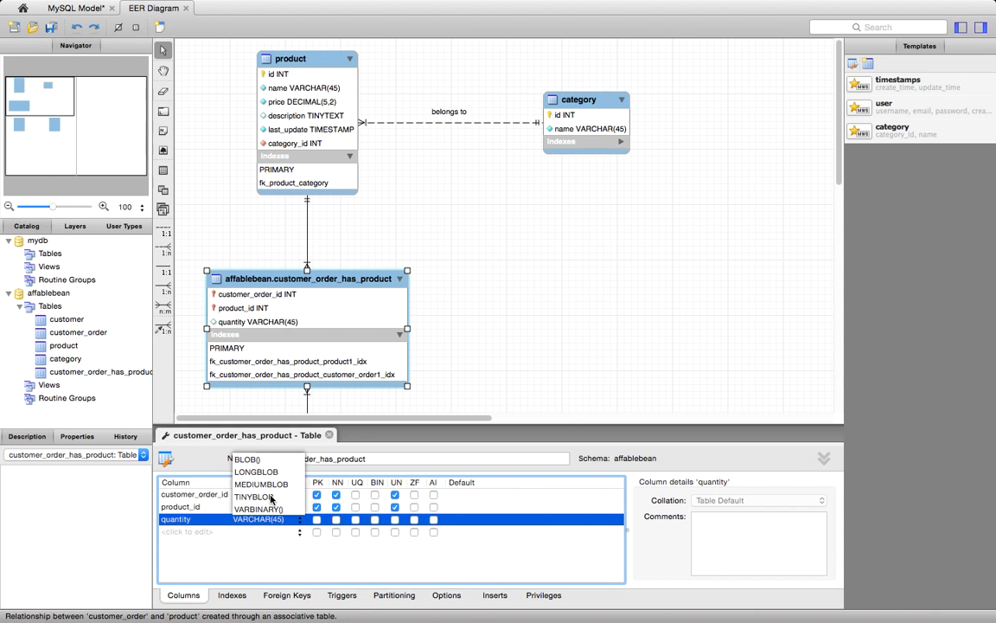
{"action": "scroll", "coordinate": [270, 499], "scroll_direction": "up", "scroll_amount": 10}
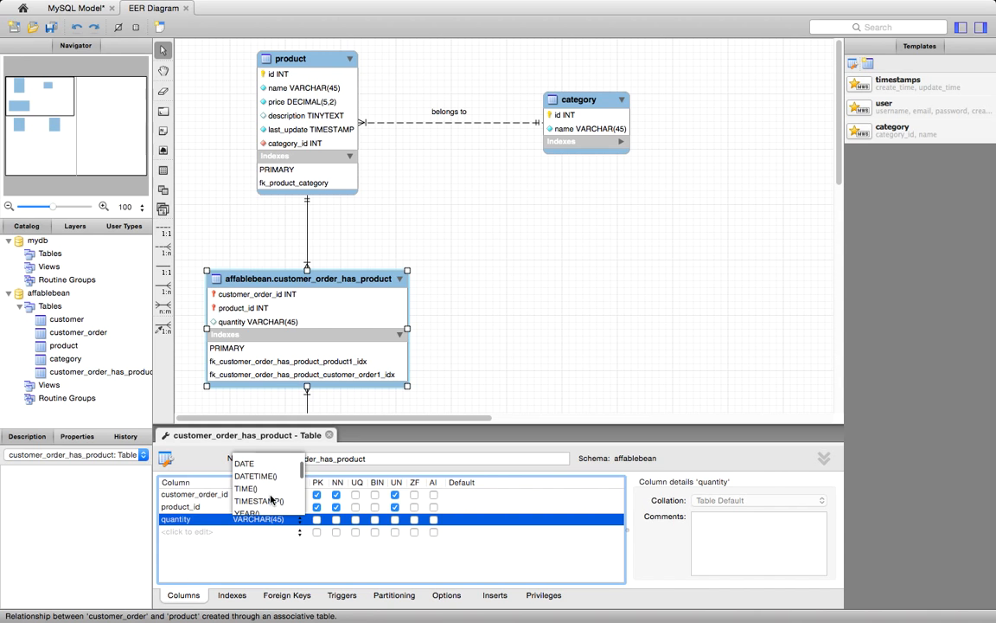
{"action": "scroll", "coordinate": [271, 499], "scroll_direction": "down", "scroll_amount": 6}
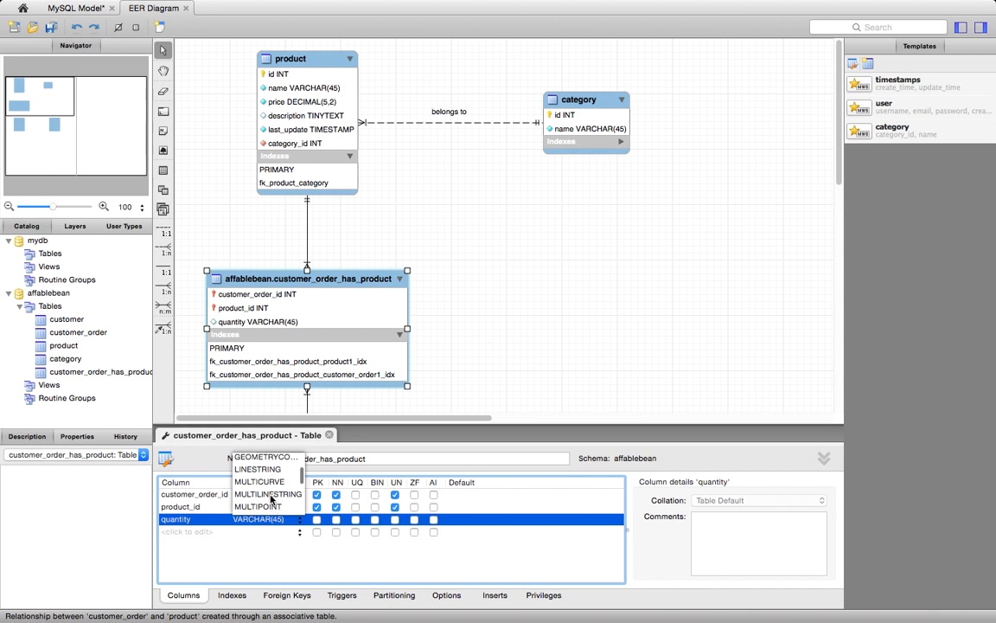
{"action": "scroll", "coordinate": [271, 499], "scroll_direction": "down", "scroll_amount": 5}
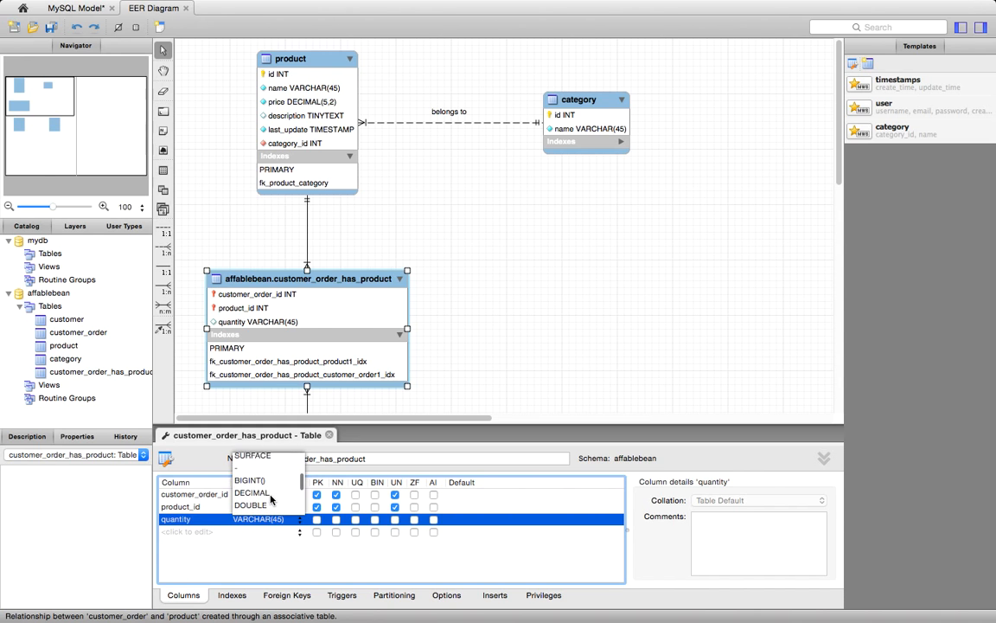
{"action": "scroll", "coordinate": [271, 499], "scroll_direction": "down", "scroll_amount": 3}
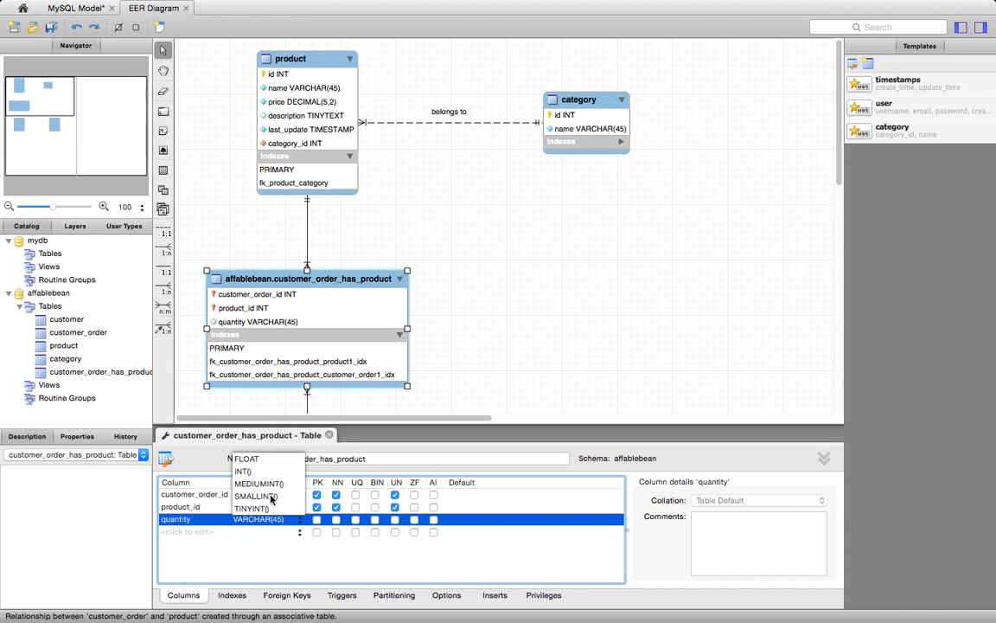
{"action": "left_click", "coordinate": [271, 497]}
{"action": "key", "text": "BackSpace"}
{"action": "key", "text": "BackSpace"}
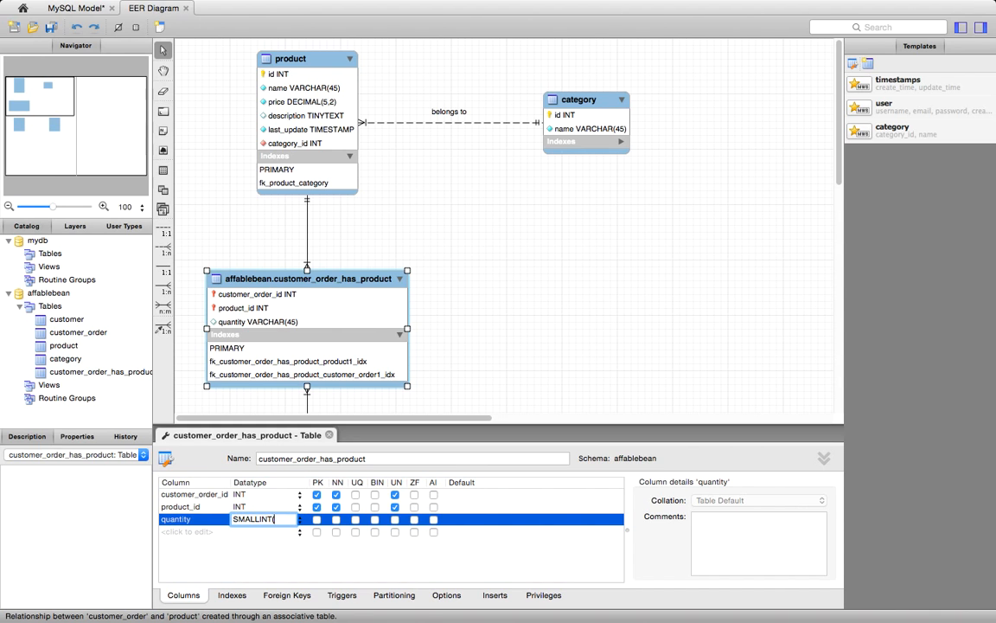
{"action": "left_click", "coordinate": [336, 519]}
{"action": "left_click", "coordinate": [395, 519]}
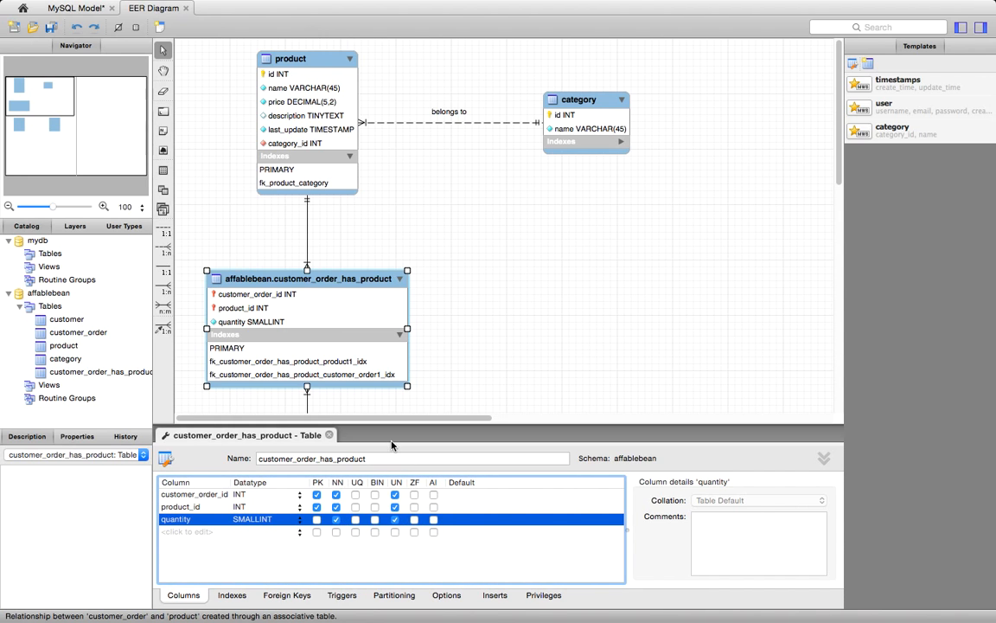
- Open the indexes of the customer_order_has_product table and examine the full name of the product foreign-key index
{"action": "left_click", "coordinate": [232, 595]}
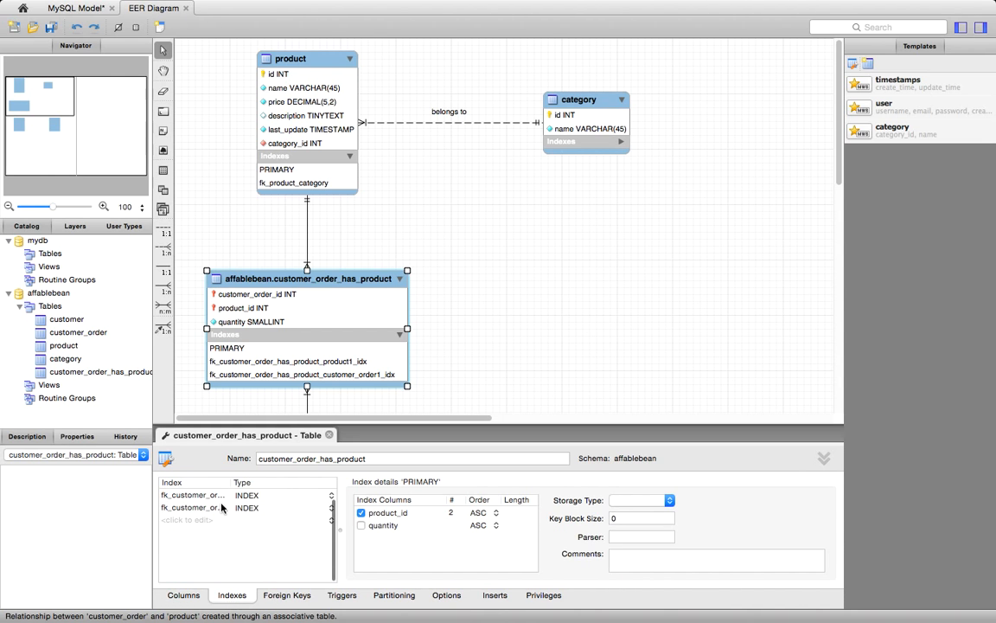
{"action": "scroll", "coordinate": [204, 496], "scroll_direction": "up", "scroll_amount": 1}
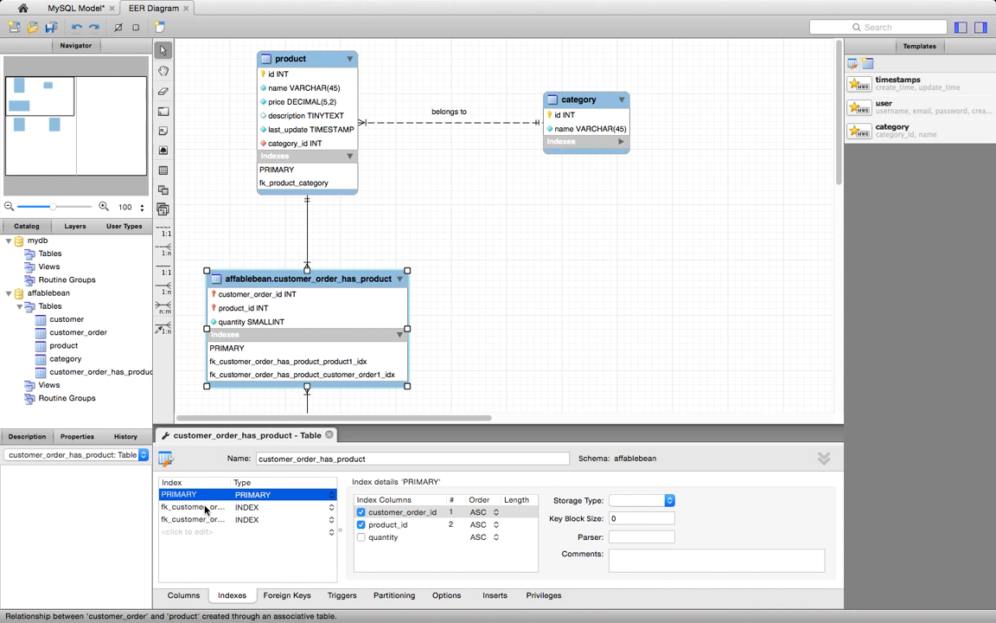
{"action": "double_click", "coordinate": [204, 507]}
{"action": "left_click", "coordinate": [228, 508]}
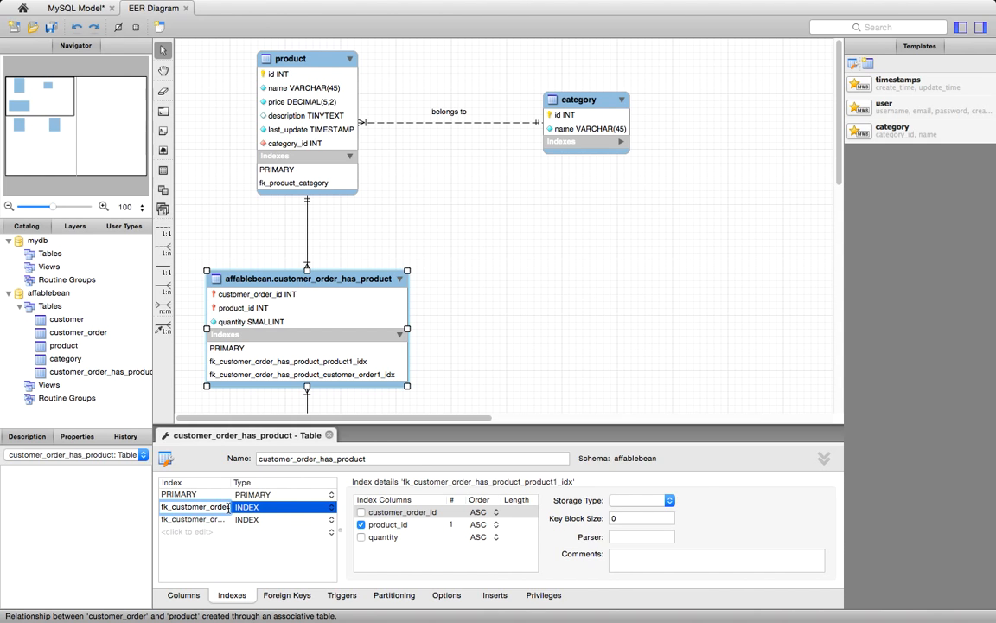
{"action": "key", "text": "Left"}
{"action": "key", "text": "Left"}
{"action": "key", "text": "Left"}
{"action": "key", "text": "Right"}
{"action": "key", "text": "Right"}
{"action": "key", "text": "Right"}
{"action": "key", "text": "Right"}
{"action": "key", "text": "Right"}
{"action": "key", "text": "Right"}
{"action": "key", "text": "Right"}
{"action": "key", "text": "Right"}
{"action": "key", "text": "Right"}
{"action": "key", "text": "Right"}
{"action": "key", "text": "Right"}
{"action": "key", "text": "Right"}
{"action": "key", "text": "Right"}
{"action": "key", "text": "Right"}
{"action": "key", "text": "Right"}
{"action": "key", "text": "Right"}
{"action": "key", "text": "Right"}
{"action": "key", "text": "Right"}
{"action": "key", "text": "Right"}
{"action": "key", "text": "Right"}
{"action": "key", "text": "Right"}
{"action": "key", "text": "Right"}
{"action": "key", "text": "Right"}
{"action": "key", "text": "Right"}
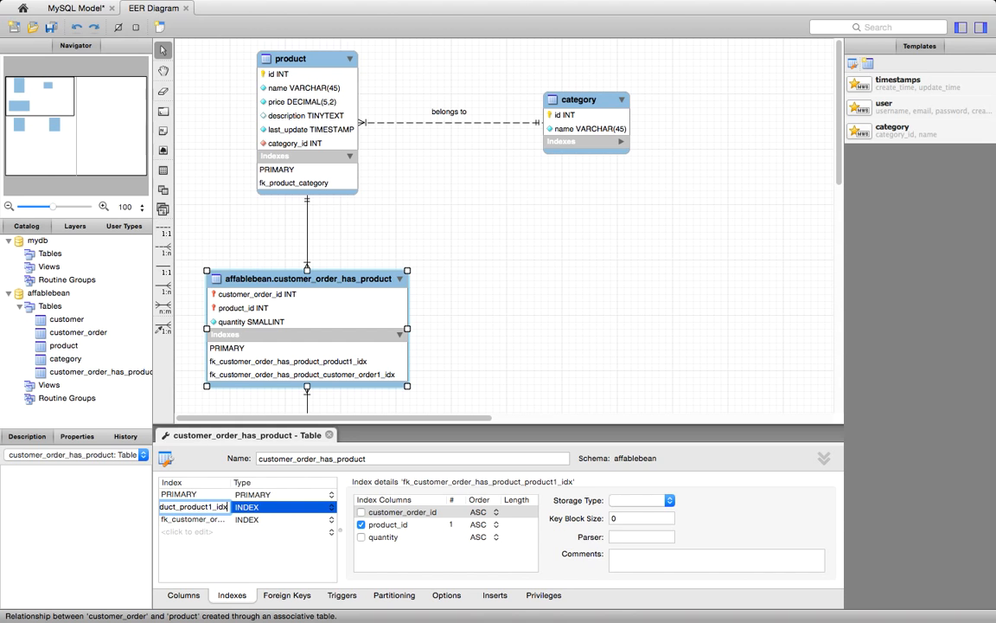
- Rename the customer order foreign-key index as fk_ordered_product_customer_order
{"action": "left_click", "coordinate": [206, 519]}
{"action": "left_click", "coordinate": [204, 520]}
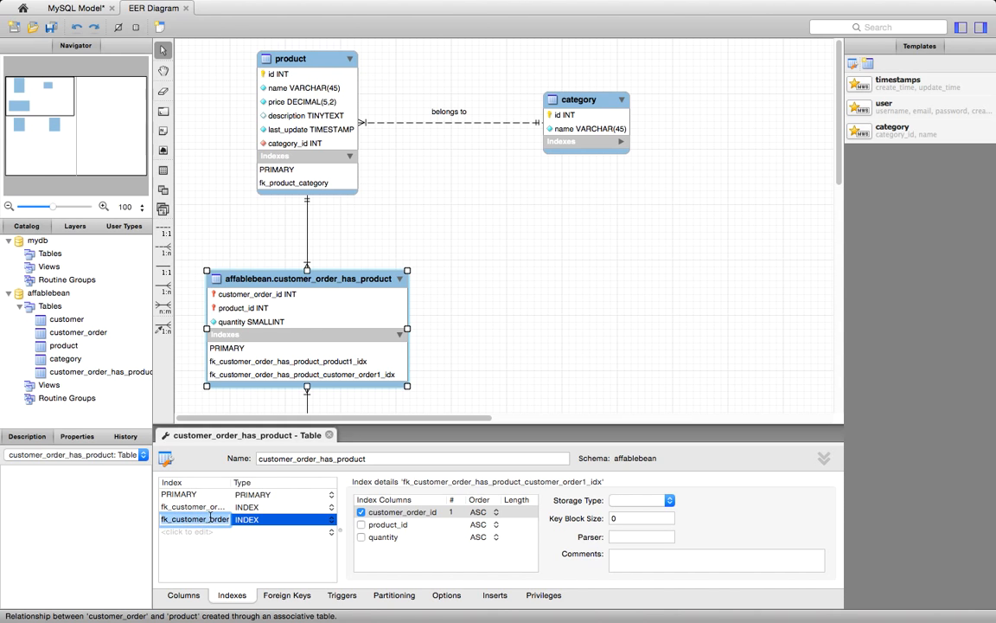
{"action": "key", "text": "BackSpace"}
{"action": "key", "text": "BackSpace"}
{"action": "key", "text": "BackSpace"}
{"action": "key", "text": "BackSpace"}
{"action": "key", "text": "BackSpace"}
{"action": "key", "text": "BackSpace"}
{"action": "key", "text": "BackSpace"}
{"action": "key", "text": "BackSpace"}
{"action": "key", "text": "BackSpace"}
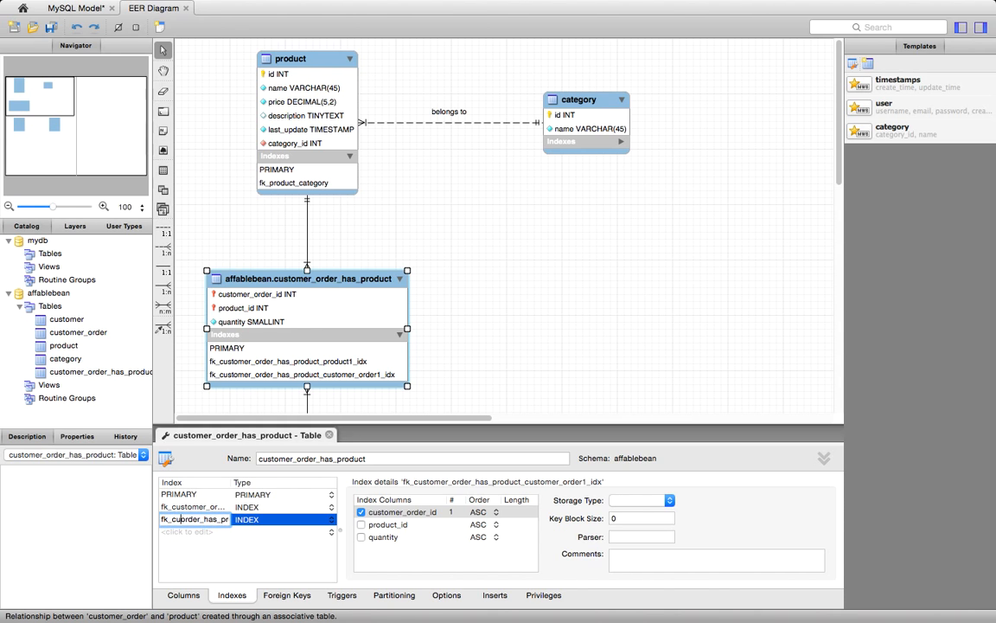
{"action": "key", "text": "Right"}
{"action": "key", "text": "Right"}
{"action": "key", "text": "Delete"}
{"action": "key", "text": "Delete"}
{"action": "key", "text": "Delete"}
{"action": "key", "text": "Delete"}
{"action": "type", "text": "ed"}
{"action": "key", "text": "Right"}
{"action": "key", "text": "Right"}
{"action": "key", "text": "Right"}
{"action": "key", "text": "Right"}
{"action": "key", "text": "Right"}
{"action": "key", "text": "Right"}
{"action": "key", "text": "Right"}
{"action": "key", "text": "Right"}
{"action": "key", "text": "Right"}
{"action": "key", "text": "Right"}
{"action": "key", "text": "Right"}
{"action": "key", "text": "Right"}
{"action": "key", "text": "Right"}
{"action": "key", "text": "Right"}
{"action": "key", "text": "Right"}
{"action": "key", "text": "Right"}
{"action": "key", "text": "Right"}
{"action": "key", "text": "Right"}
{"action": "key", "text": "Right"}
{"action": "key", "text": "Right"}
{"action": "key", "text": "BackSpace"}
{"action": "key", "text": "BackSpace"}
{"action": "key", "text": "Return"}
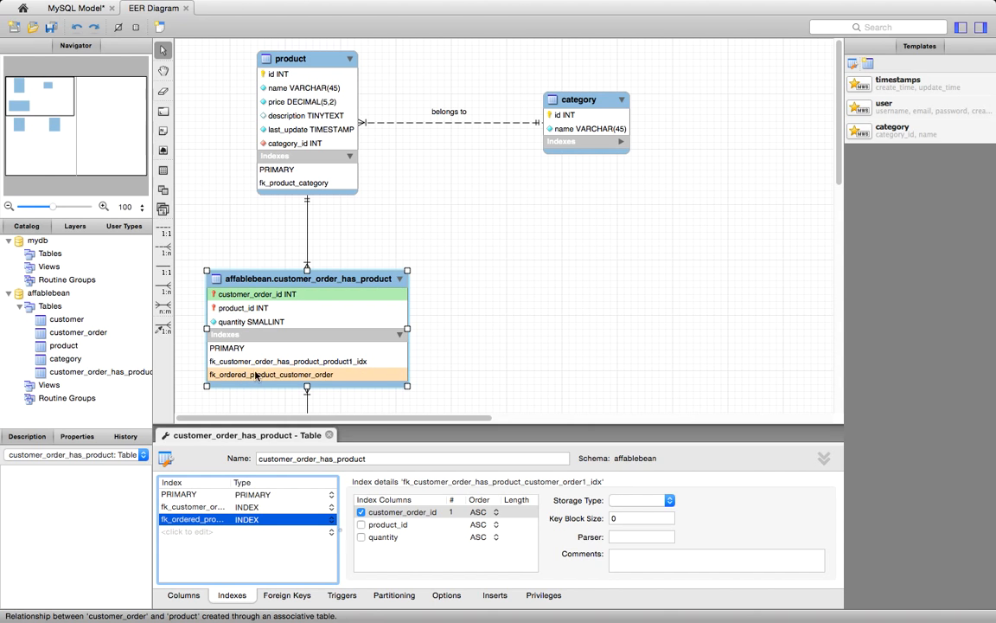
- Rename the product foreign-key index as fk_ordered_product_product and close the table editor
{"action": "left_click", "coordinate": [199, 508]}
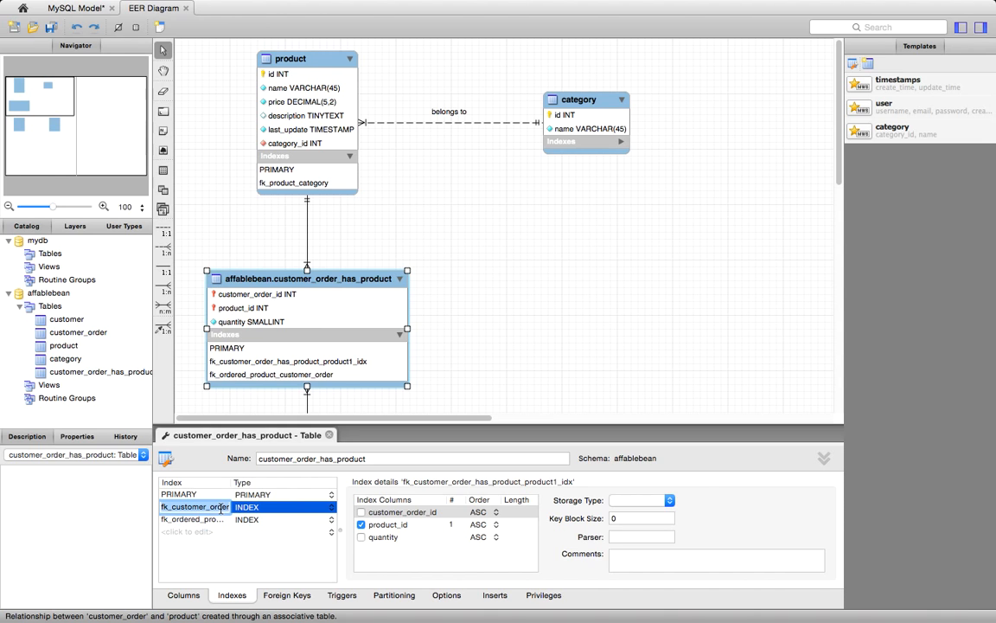
{"action": "left_click", "coordinate": [210, 508]}
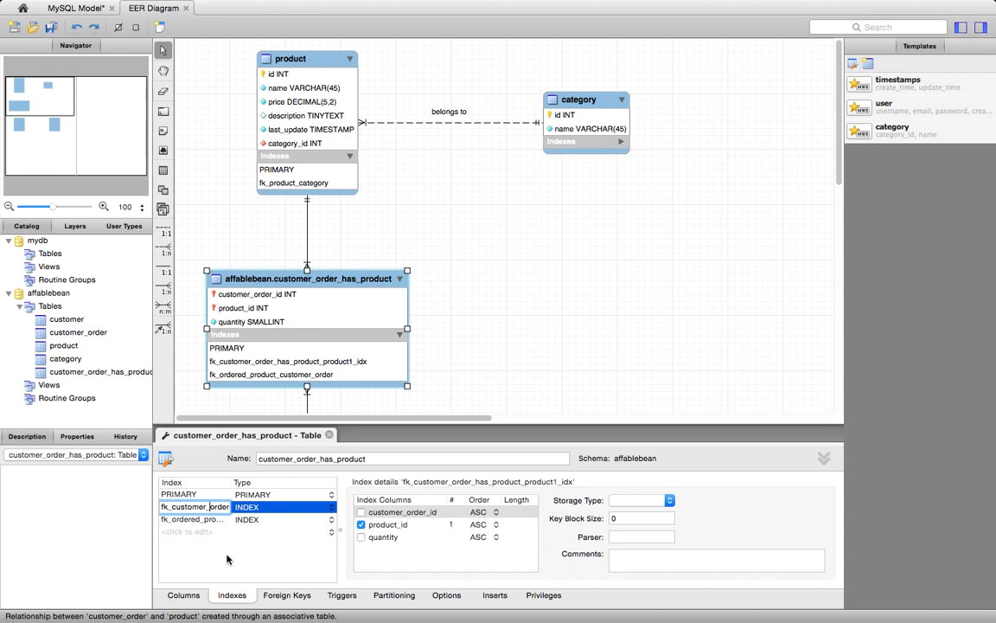
{"action": "key", "text": "BackSpace"}
{"action": "key", "text": "BackSpace"}
{"action": "key", "text": "BackSpace"}
{"action": "key", "text": "BackSpace"}
{"action": "key", "text": "BackSpace"}
{"action": "key", "text": "BackSpace"}
{"action": "key", "text": "BackSpace"}
{"action": "key", "text": "BackSpace"}
{"action": "key", "text": "BackSpace"}
{"action": "type", "text": "ed"}
{"action": "key", "text": "BackSpace"}
{"action": "key", "text": "BackSpace"}
{"action": "key", "text": "BackSpace"}
{"action": "key", "text": "BackSpace"}
{"action": "key", "text": "Right"}
{"action": "key", "text": "Right"}
{"action": "key", "text": "Right"}
{"action": "key", "text": "Right"}
{"action": "key", "text": "Right"}
{"action": "key", "text": "Right"}
{"action": "key", "text": "Right"}
{"action": "key", "text": "Right"}
{"action": "key", "text": "Right"}
{"action": "key", "text": "Right"}
{"action": "key", "text": "Right"}
{"action": "key", "text": "BackSpace"}
{"action": "key", "text": "BackSpace"}
{"action": "key", "text": "Return"}
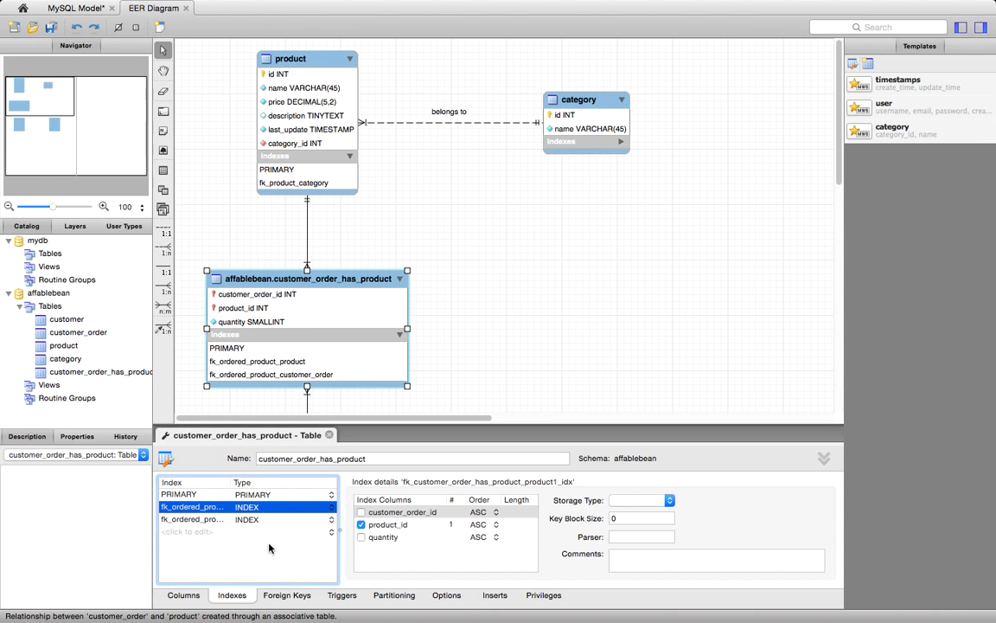
{"action": "left_click", "coordinate": [443, 315]}
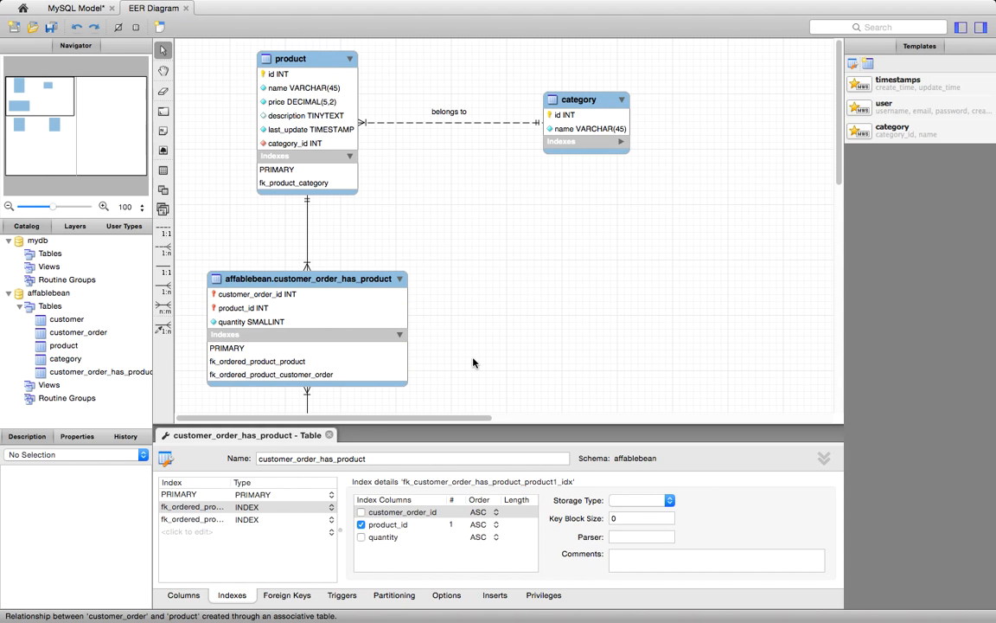
{"action": "left_click", "coordinate": [330, 435]}
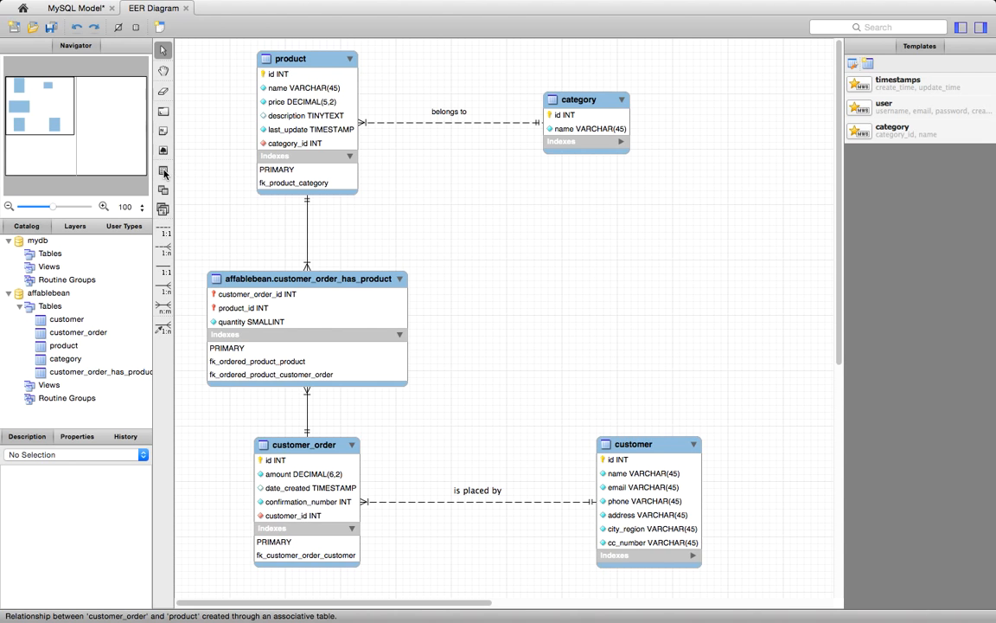
- Place a text note in the empty area between the category and customer tables and enlarge it to a wide box
{"action": "left_click", "coordinate": [164, 134]}
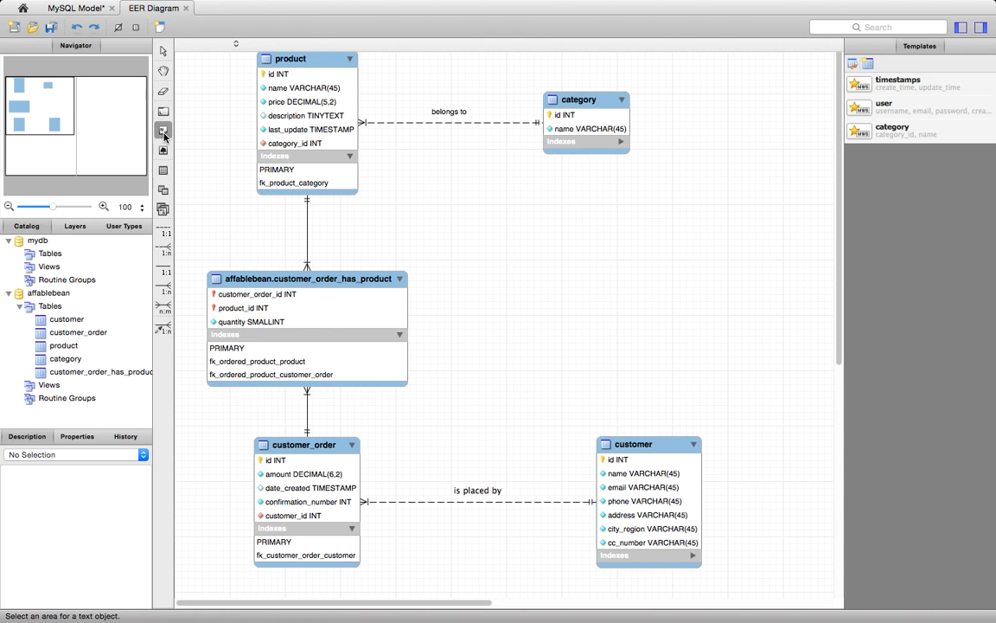
{"action": "left_click", "coordinate": [532, 251]}
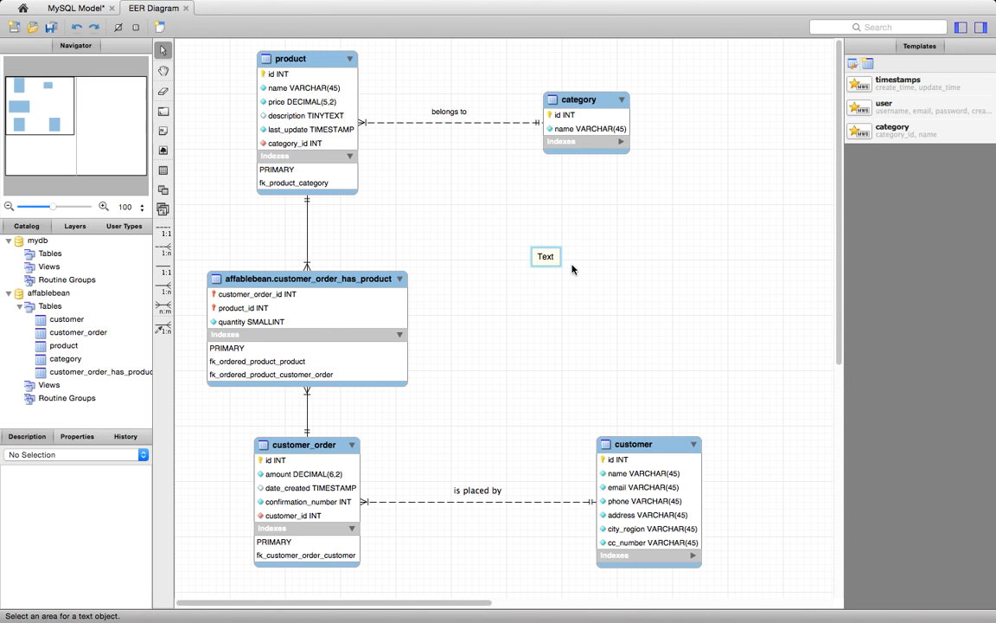
{"action": "left_click", "coordinate": [558, 267]}
{"action": "left_click_drag", "start_coordinate": [559, 267], "coordinate": [796, 346]}
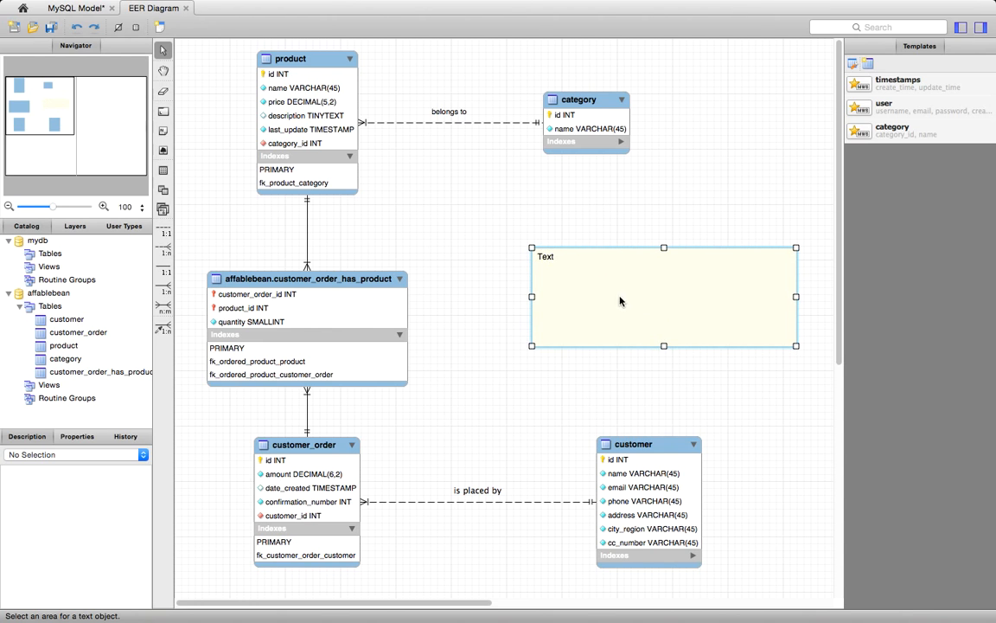
- Open the new text note for editing and name it note
{"action": "double_click", "coordinate": [567, 257]}
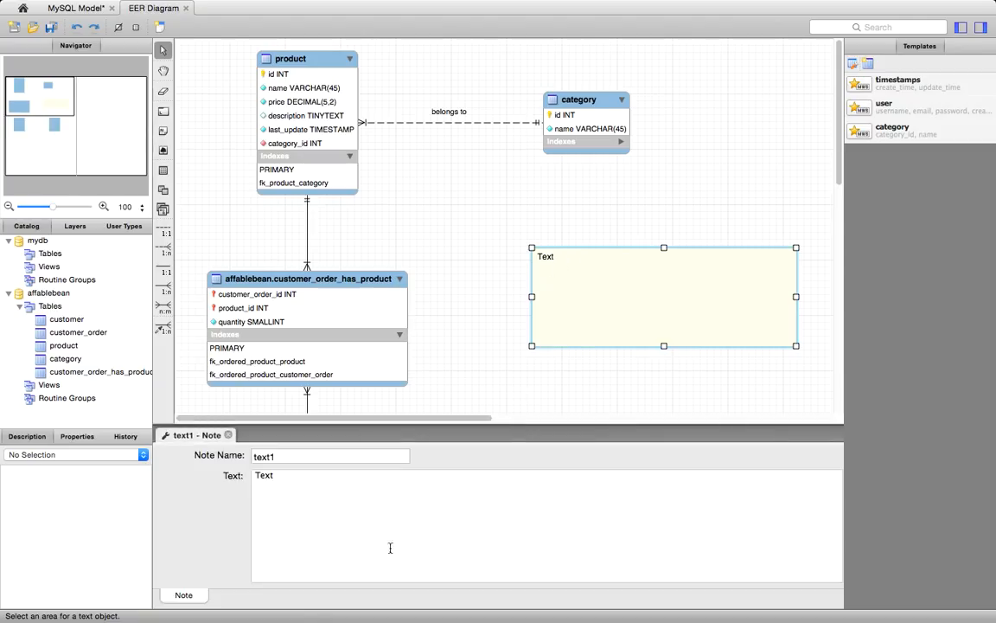
{"action": "left_click", "coordinate": [294, 455]}
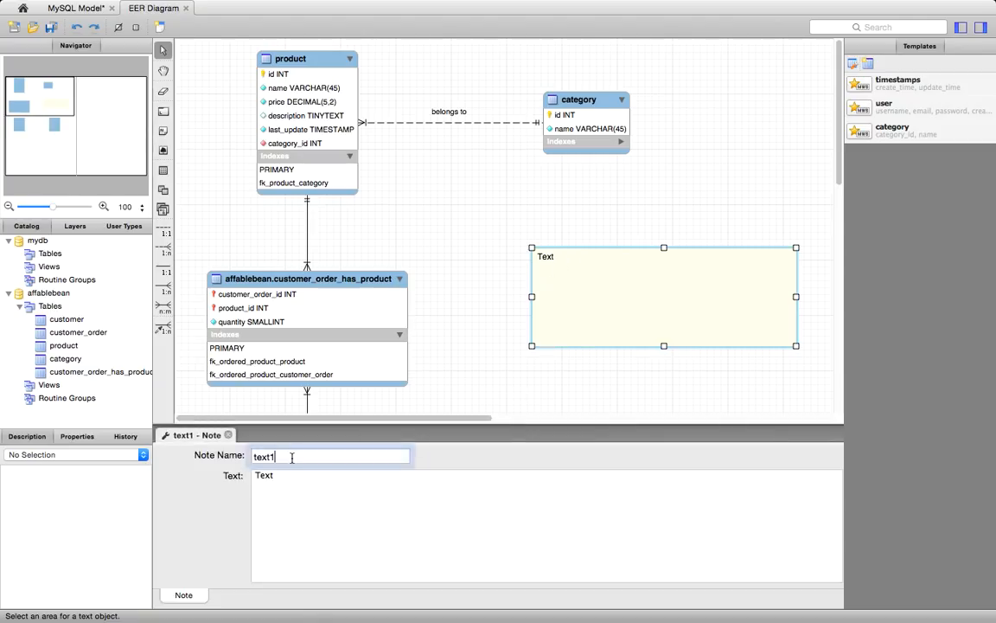
{"action": "key", "text": "BackSpace"}
{"action": "key", "text": "BackSpace"}
{"action": "key", "text": "BackSpace"}
{"action": "key", "text": "BackSpace"}
{"action": "key", "text": "BackSpace"}
{"action": "type", "text": "note"}
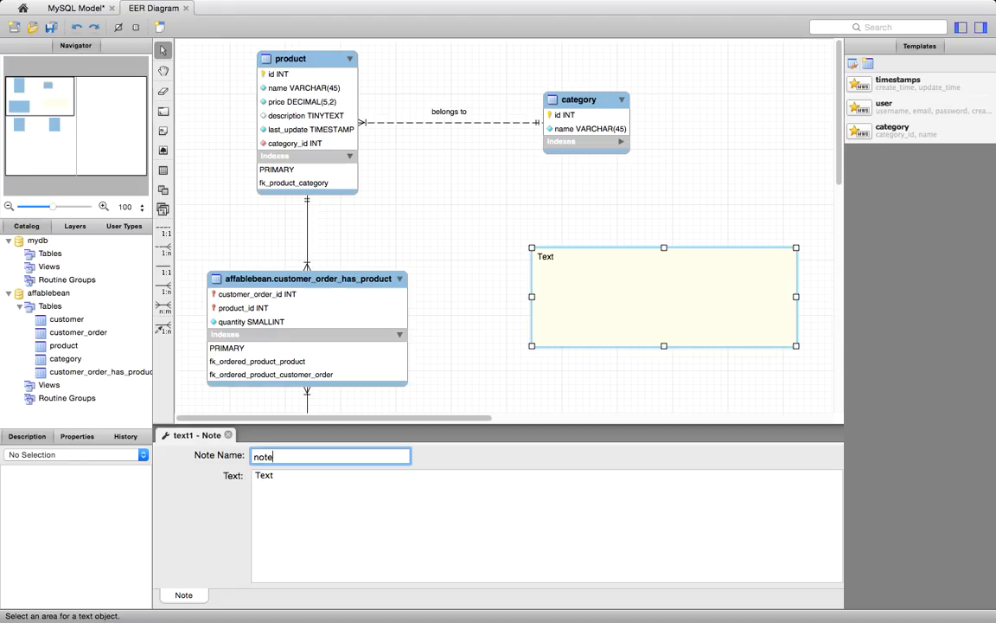
- Replace the note's placeholder text with "Data Model for the AffableBean Application"
{"action": "left_click", "coordinate": [285, 474]}
{"action": "key", "text": "BackSpace"}
{"action": "key", "text": "BackSpace"}
{"action": "key", "text": "BackSpace"}
{"action": "key", "text": "BackSpace"}
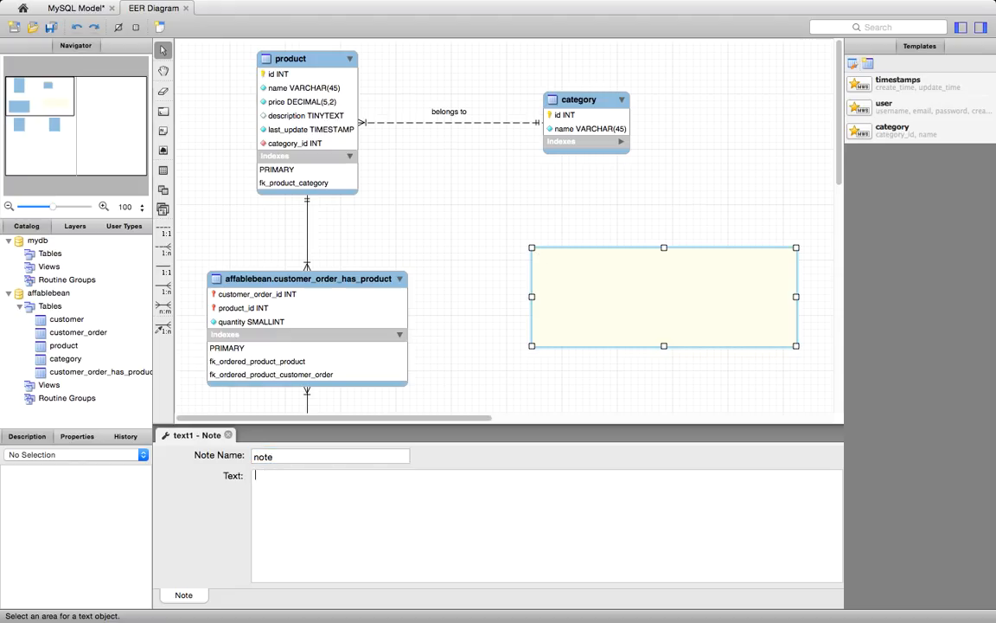
{"action": "type", "text": "Data Model for the A"}
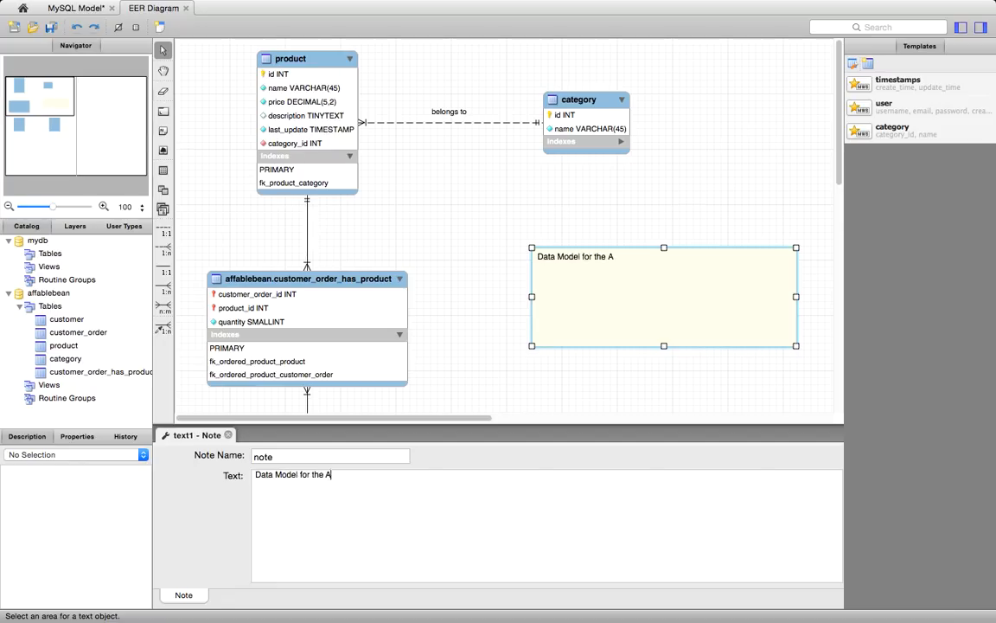
{"action": "type", "text": "ffableBean Application"}
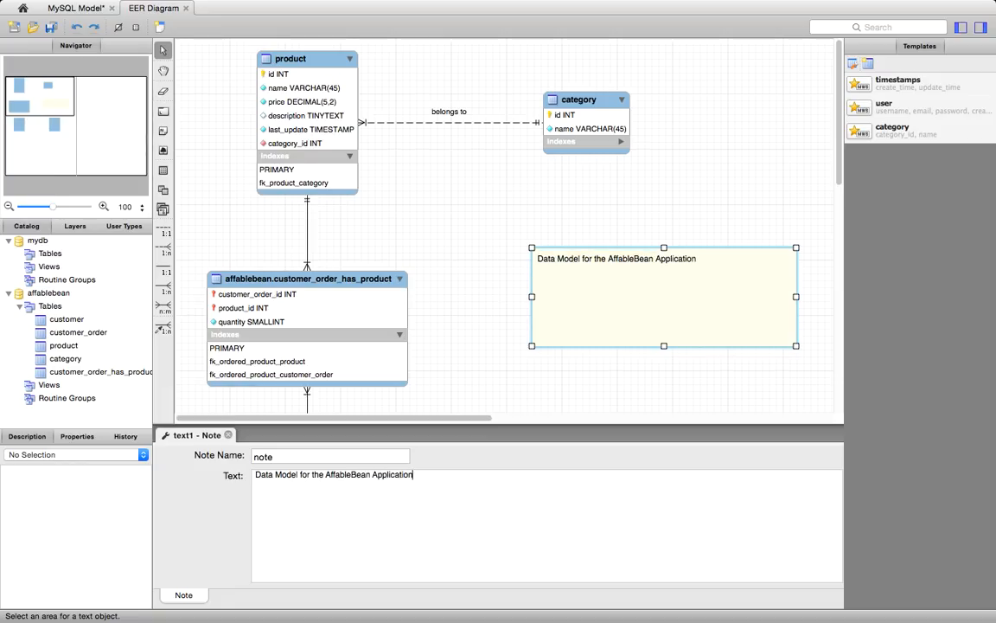
{"action": "left_click", "coordinate": [457, 334]}
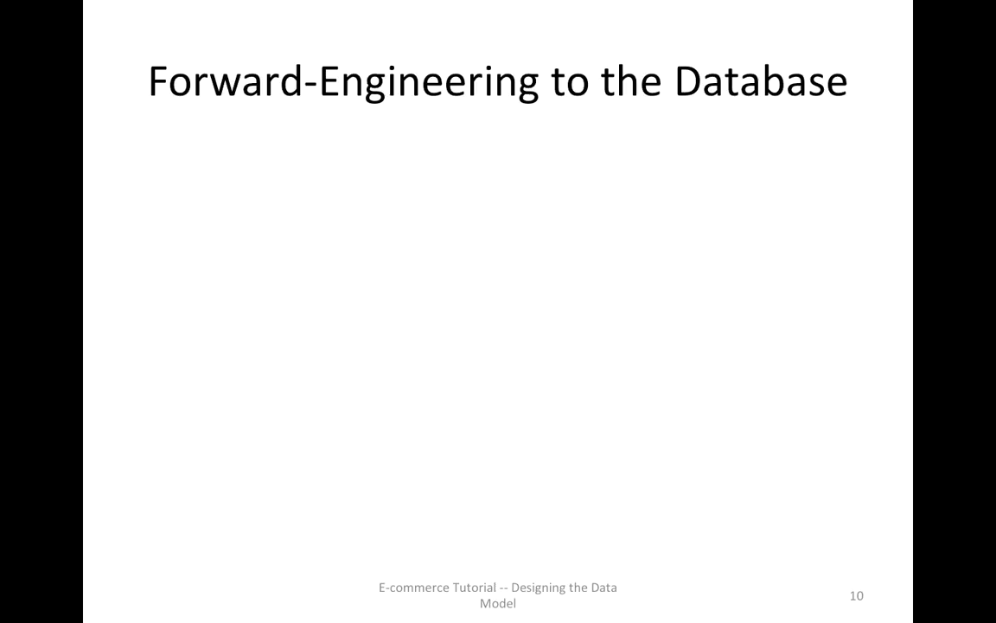
{"action": "key", "text": "Right"}
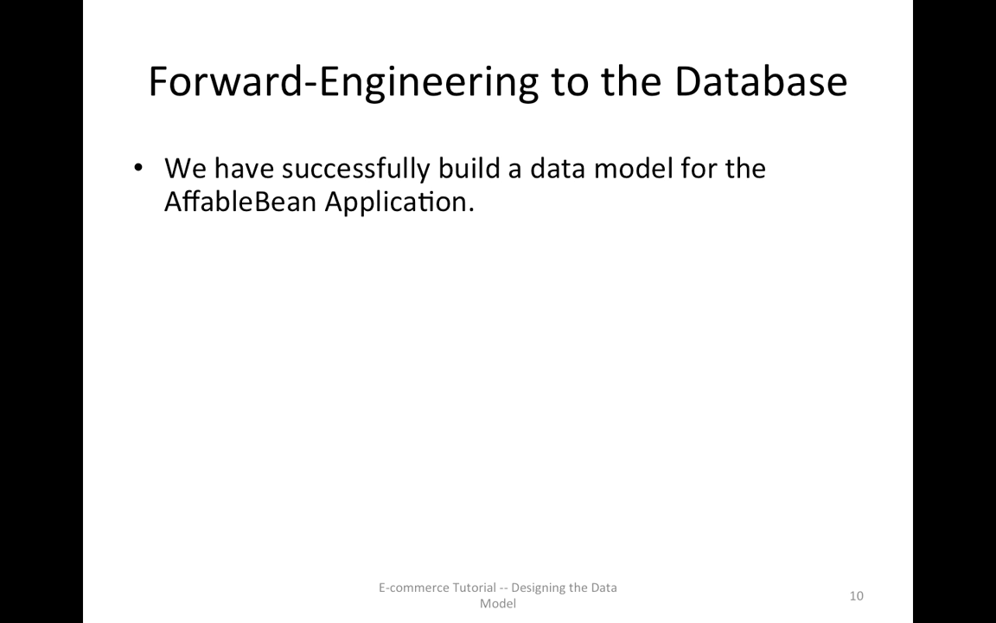
{"action": "key", "text": "Right"}
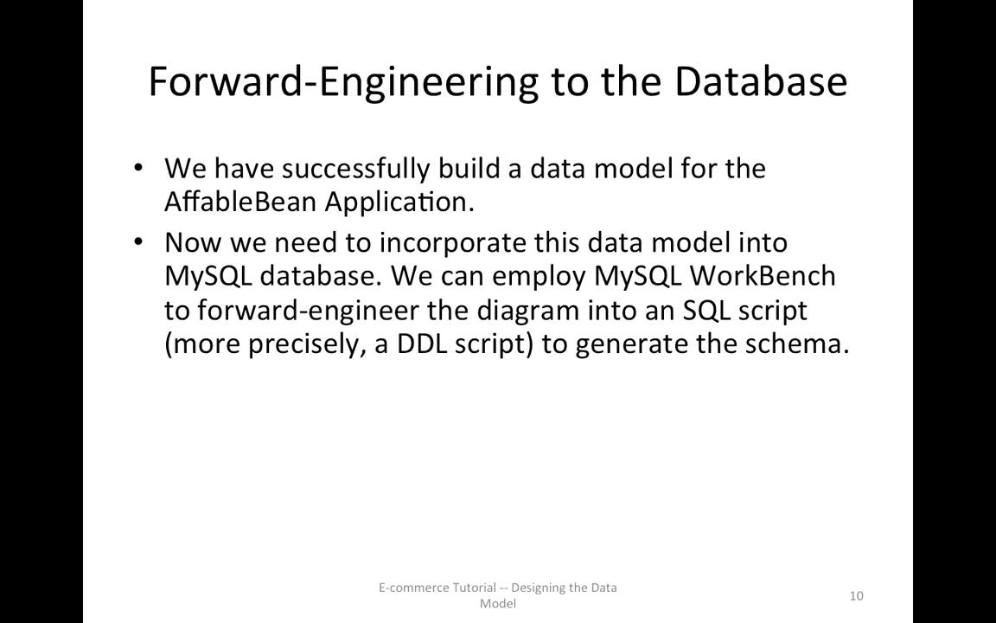
{"action": "key", "text": "Right"}
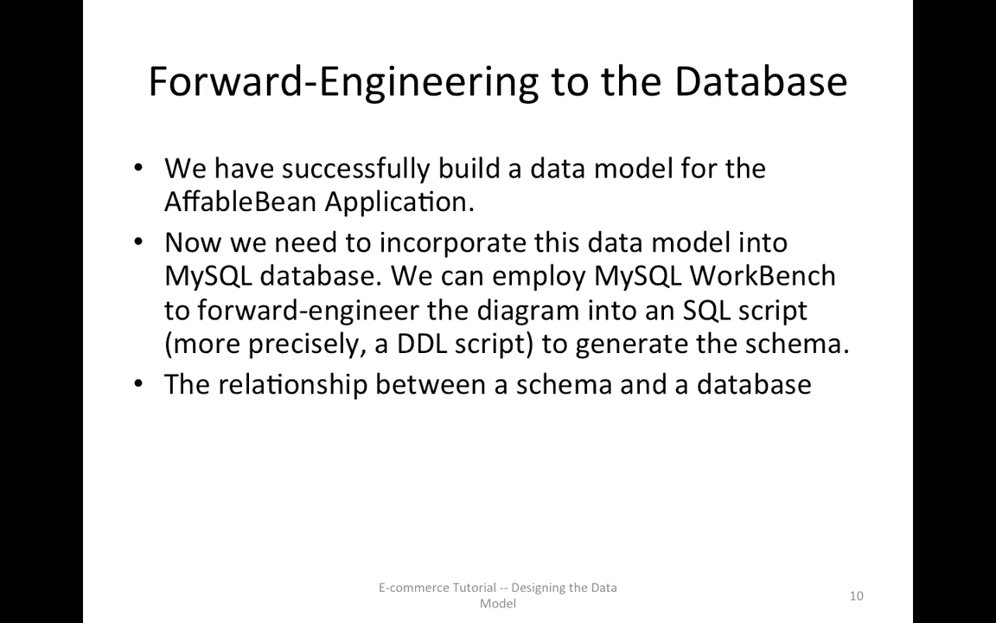
{"action": "key", "text": "Right"}
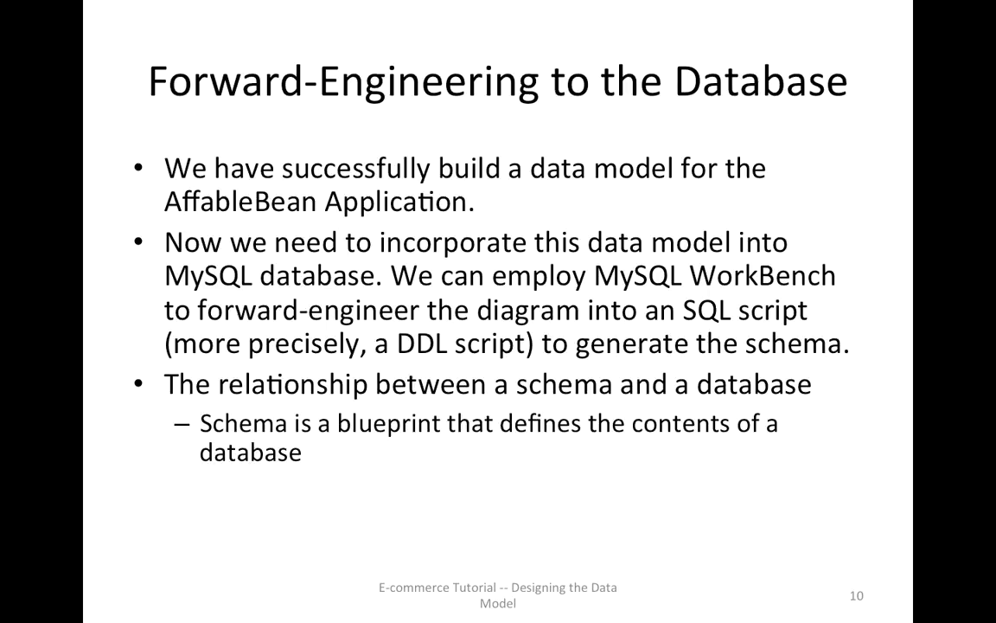
{"action": "key", "text": "Right"}
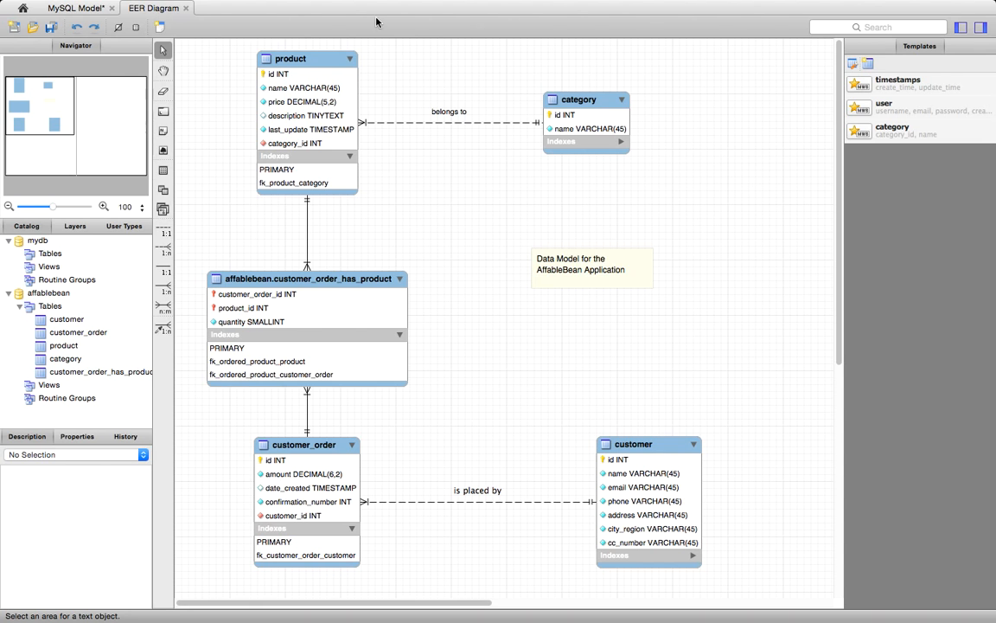
- Review the modeling preferences for MySQL, including target version, default storage engine and the SQL_MODE for generated scripts
{"action": "mouse_move", "coordinate": [65, 6]}
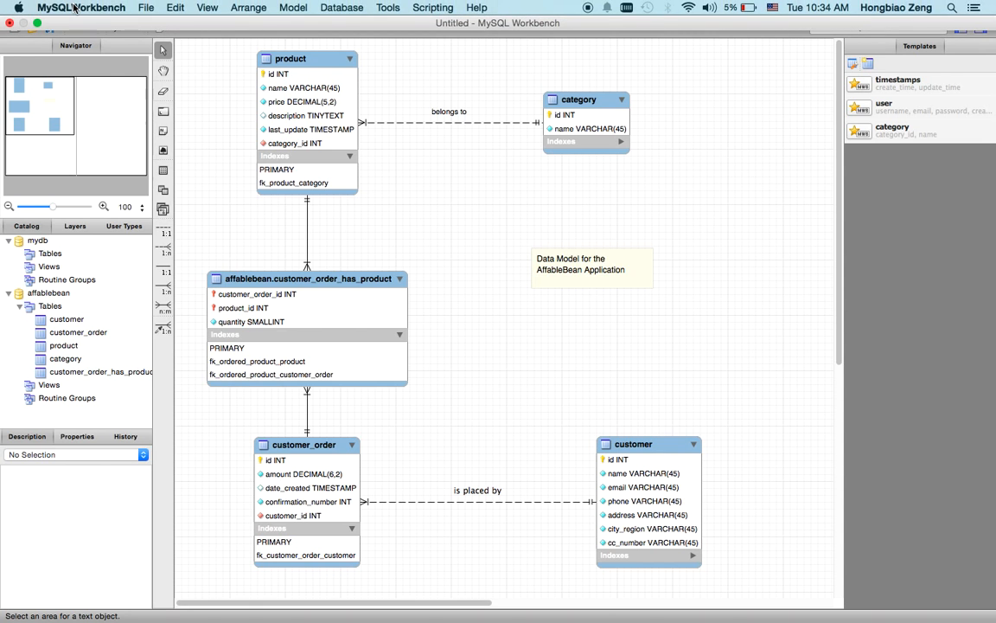
{"action": "left_click", "coordinate": [76, 8]}
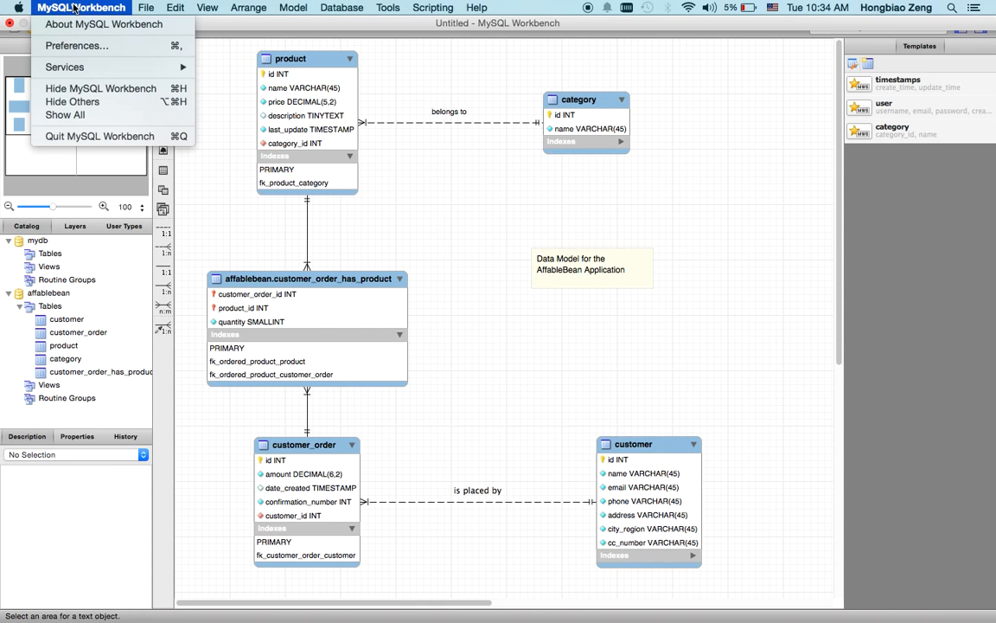
{"action": "left_click", "coordinate": [66, 48]}
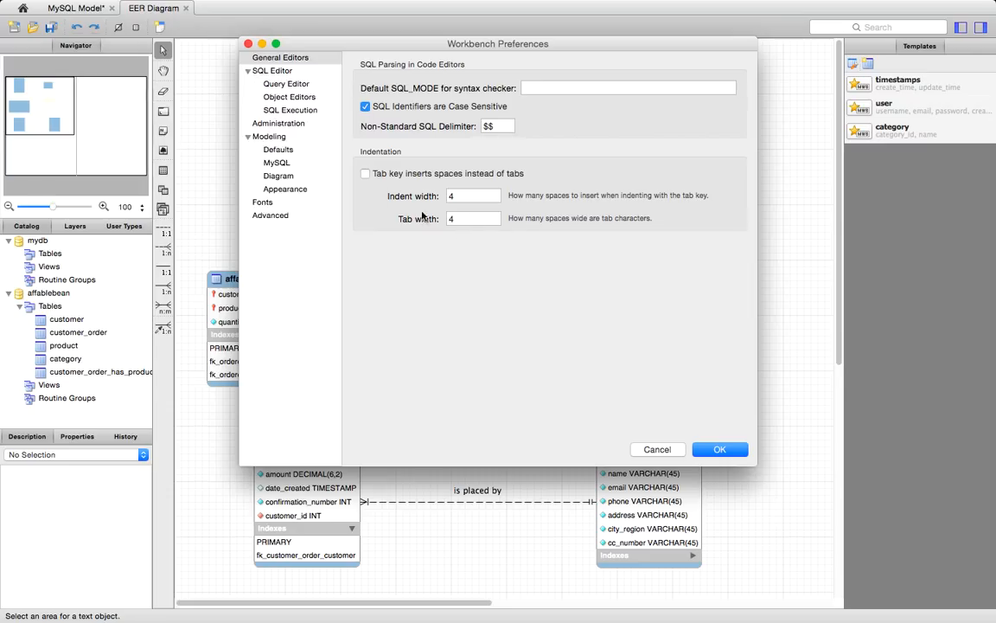
{"action": "left_click", "coordinate": [279, 167]}
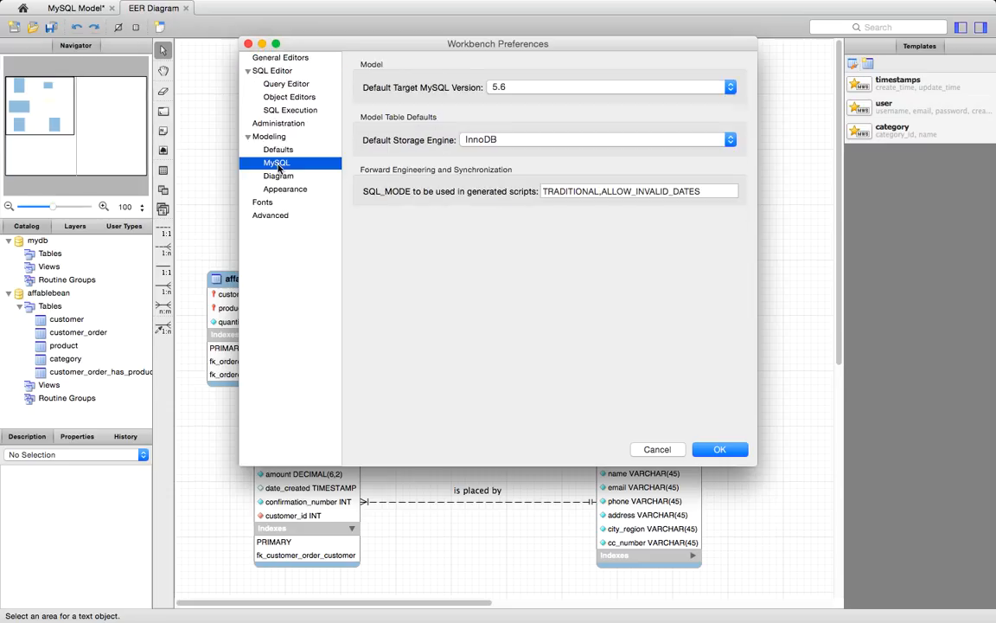
{"action": "left_click", "coordinate": [716, 450]}
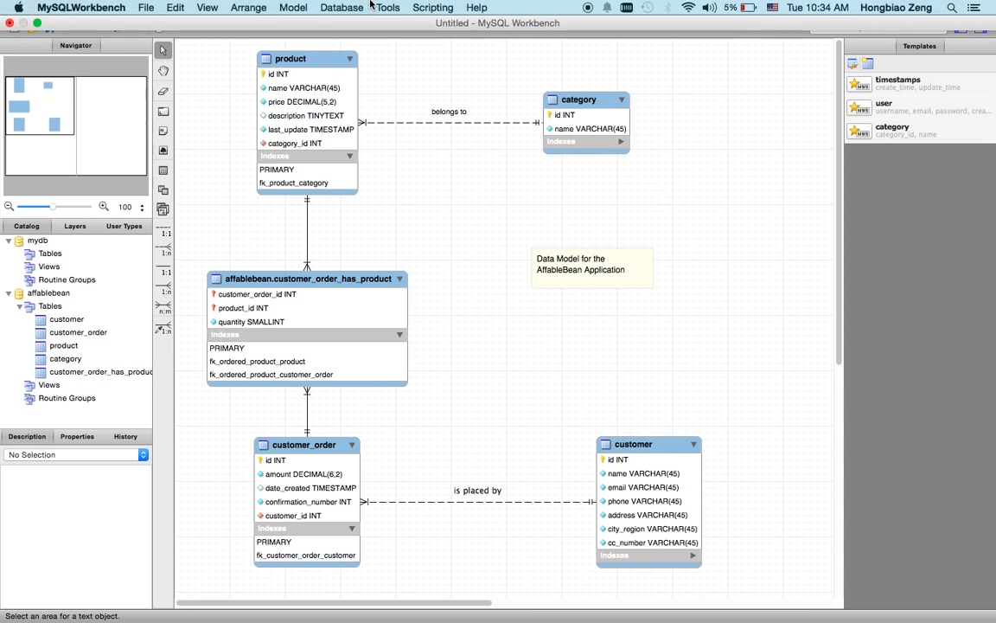
- Start forward engineering the model to the Local instance 3306 connection and store the root account's password in the keychain
{"action": "left_click", "coordinate": [342, 8]}
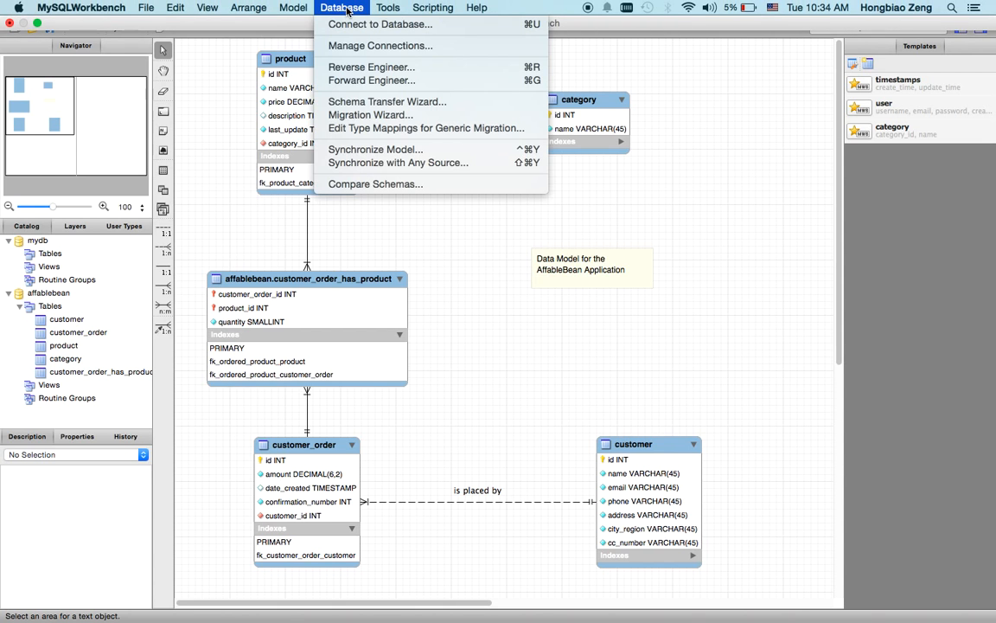
{"action": "left_click", "coordinate": [361, 82]}
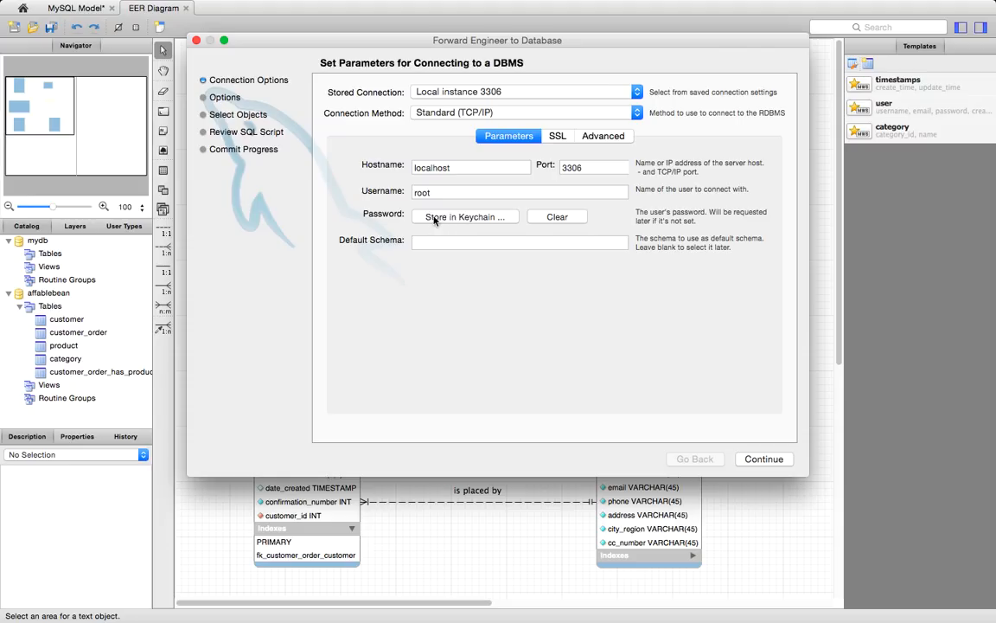
{"action": "left_click", "coordinate": [467, 218]}
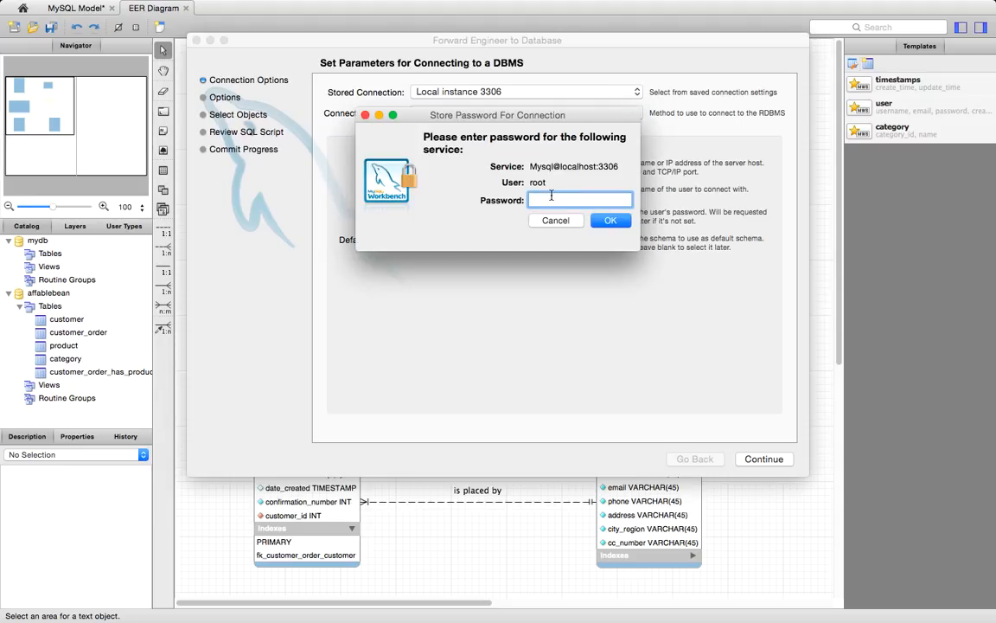
{"action": "type", "text": "••••••"}
{"action": "left_click", "coordinate": [606, 220]}
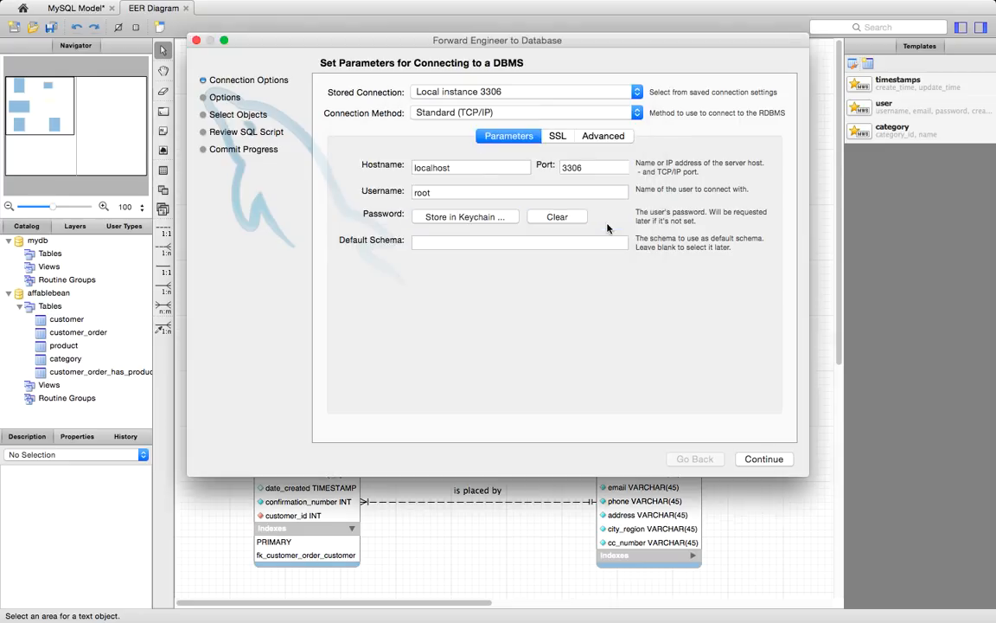
- Forward-engineer the MySQL table objects using the current options, execute the generated SQL script on the server, and close the wizard
{"action": "left_click", "coordinate": [765, 459]}
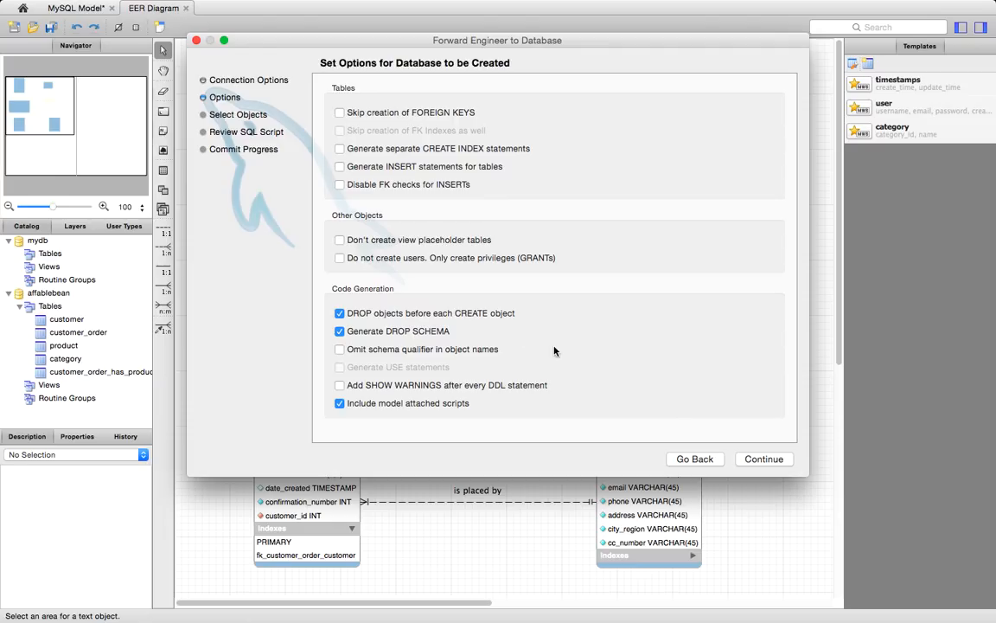
{"action": "left_click", "coordinate": [765, 460]}
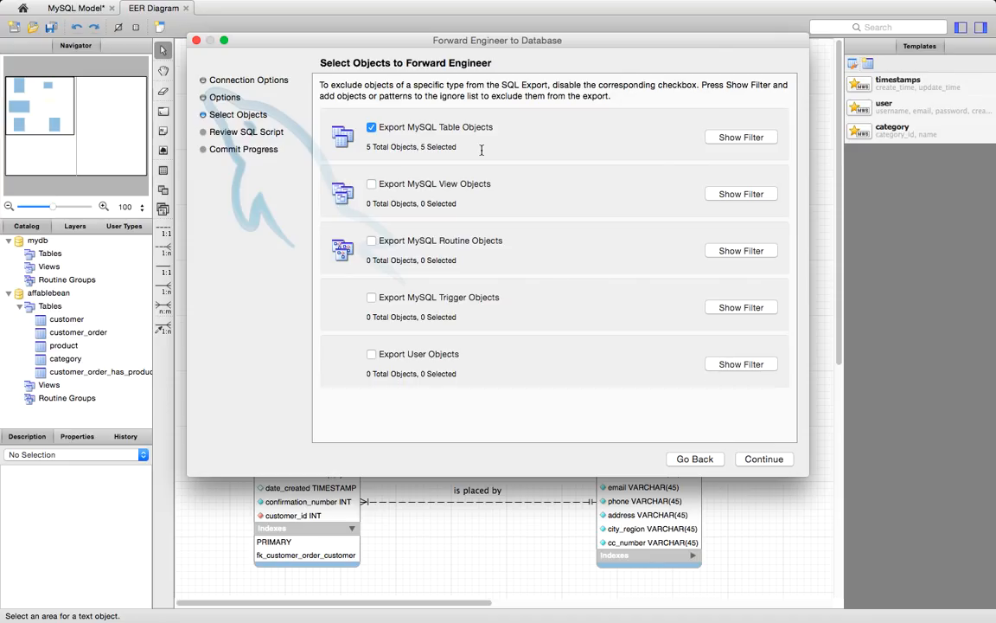
{"action": "left_click", "coordinate": [765, 460]}
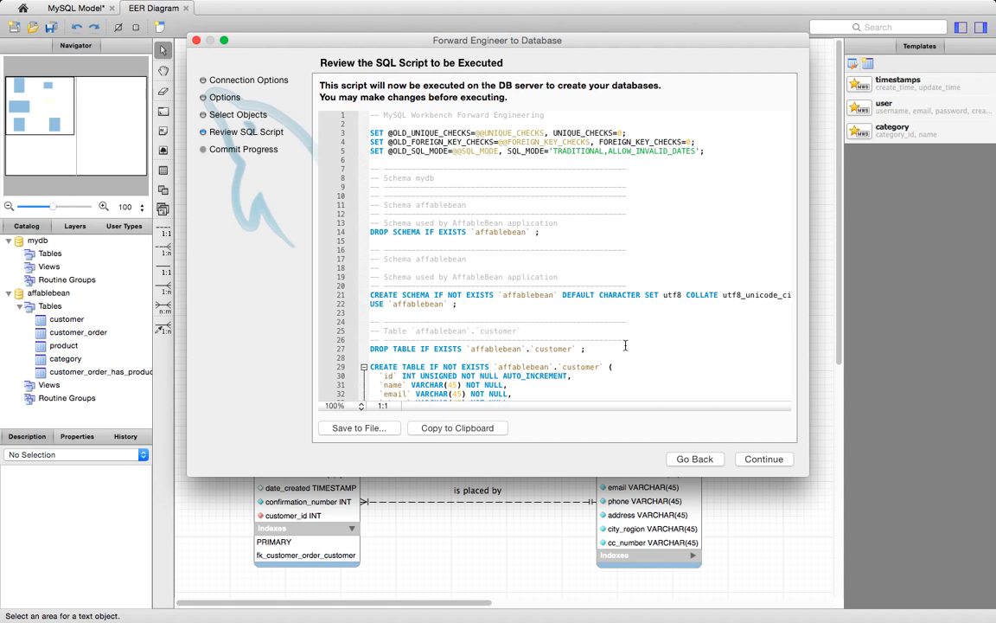
{"action": "left_click", "coordinate": [765, 459]}
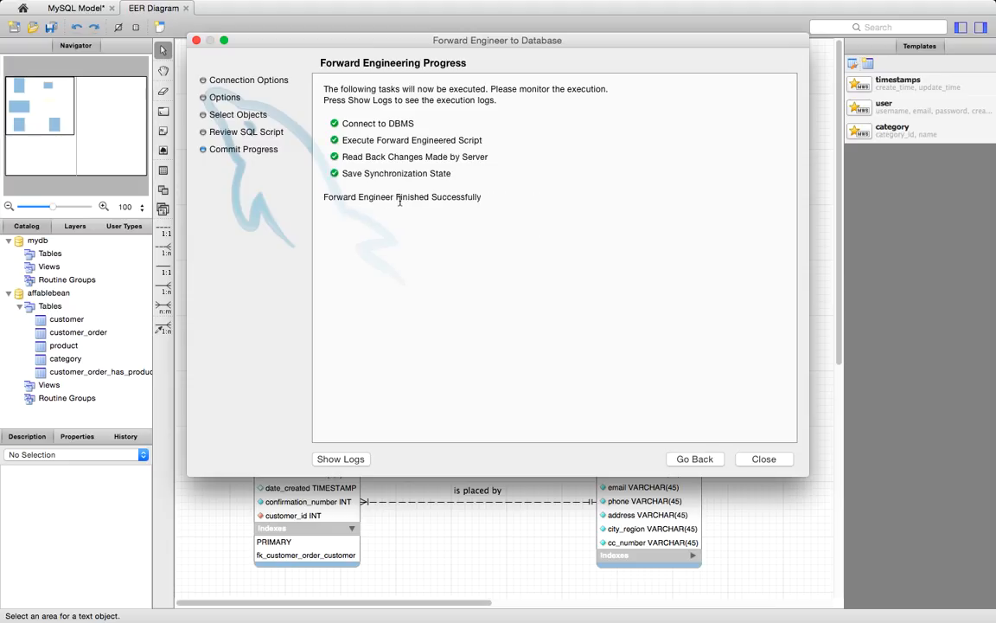
{"action": "left_click", "coordinate": [764, 459]}
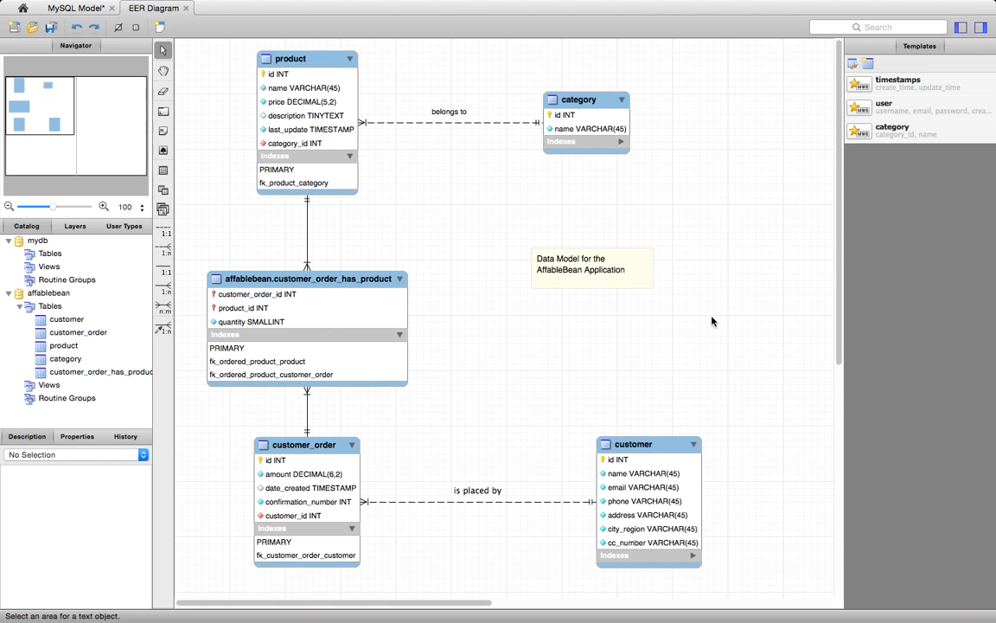
- Switch to NetBeans
{"action": "key", "text": "super+Tab"}
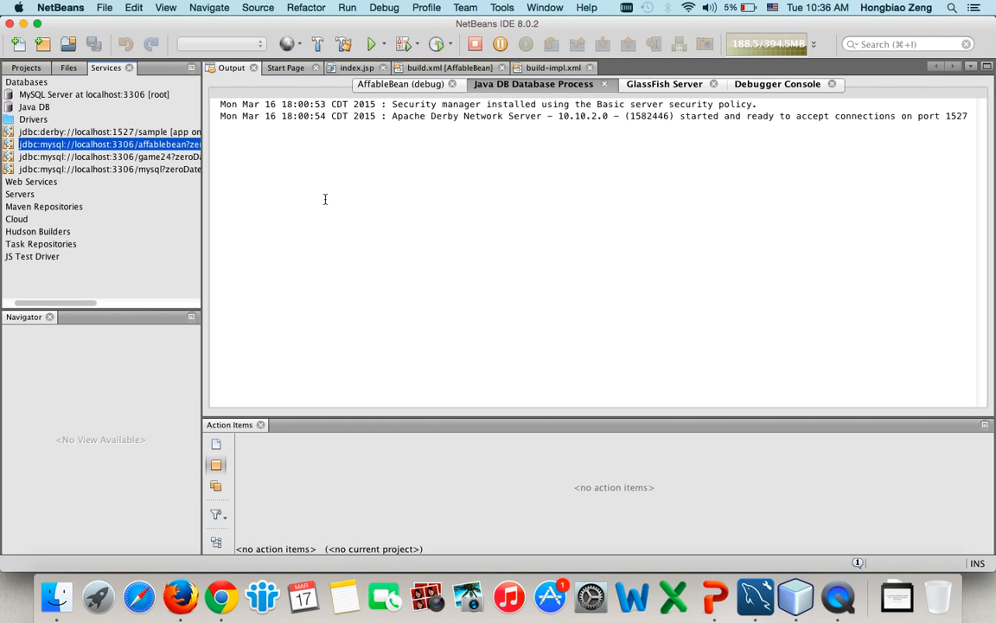
{"action": "left_click", "coordinate": [101, 95]}
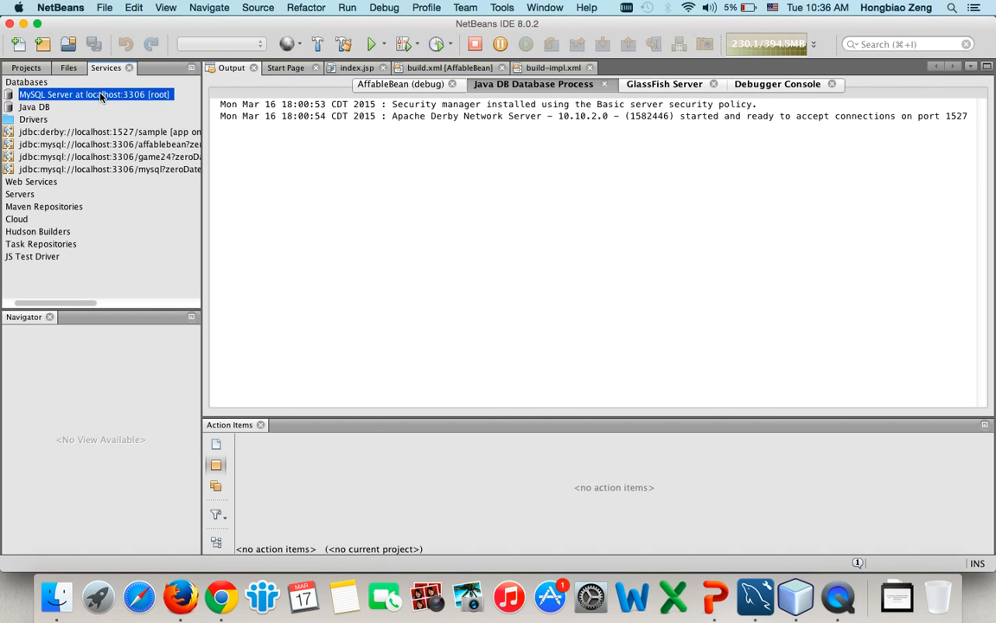
{"action": "right_click", "coordinate": [100, 95]}
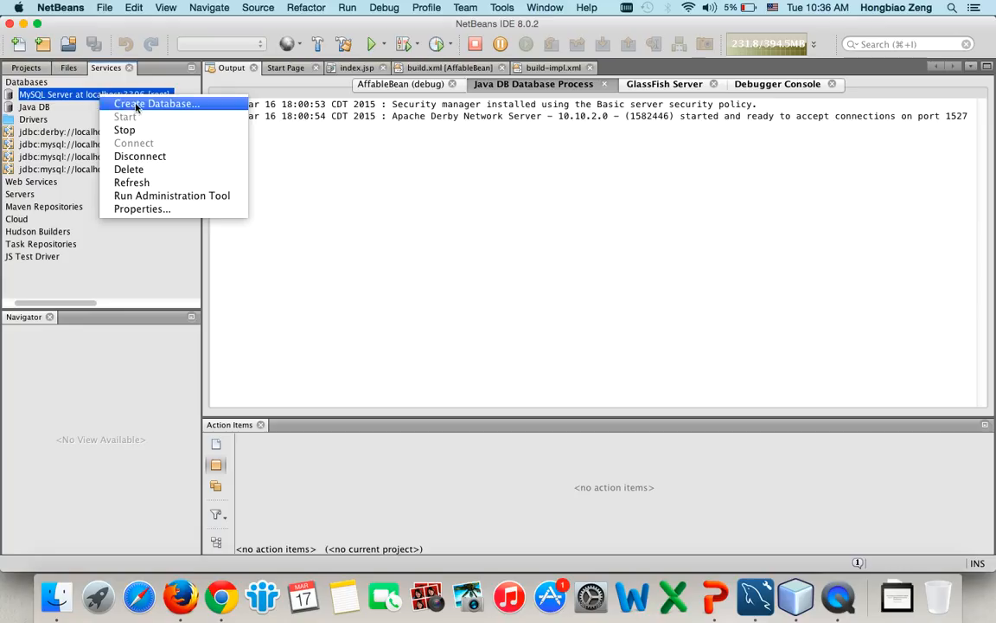
{"action": "left_click", "coordinate": [64, 100]}
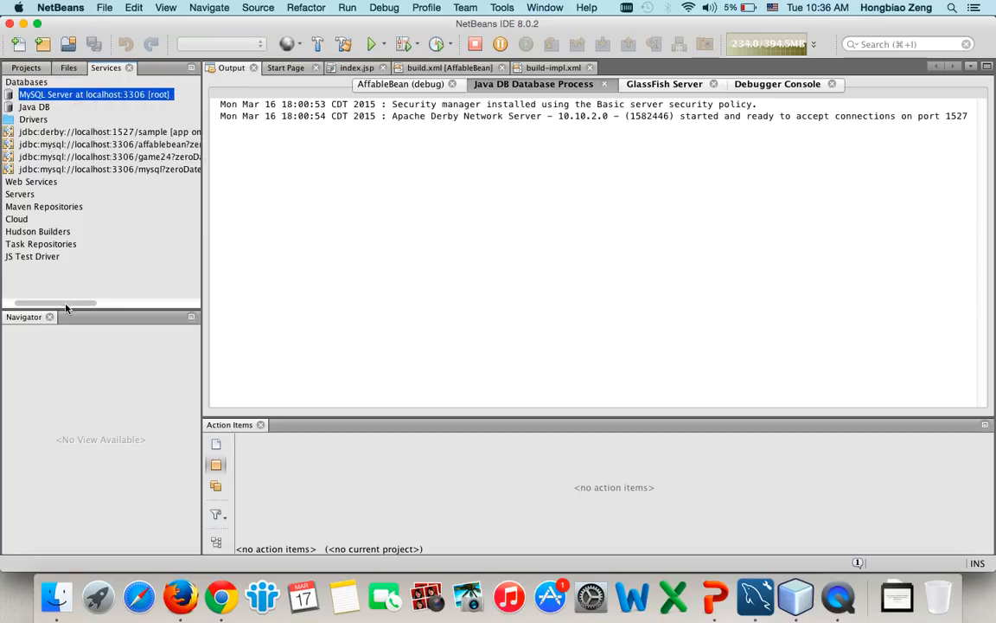
- Connect to the affablebean MySQL database connection as root, entering the account password
{"action": "left_click_drag", "start_coordinate": [44, 304], "coordinate": [6, 311]}
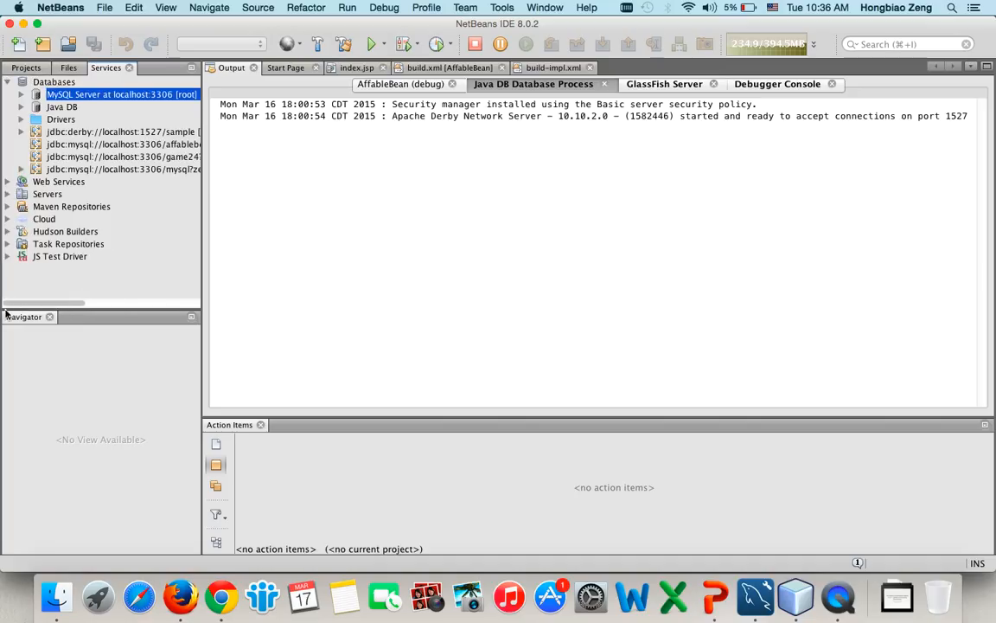
{"action": "left_click", "coordinate": [57, 145]}
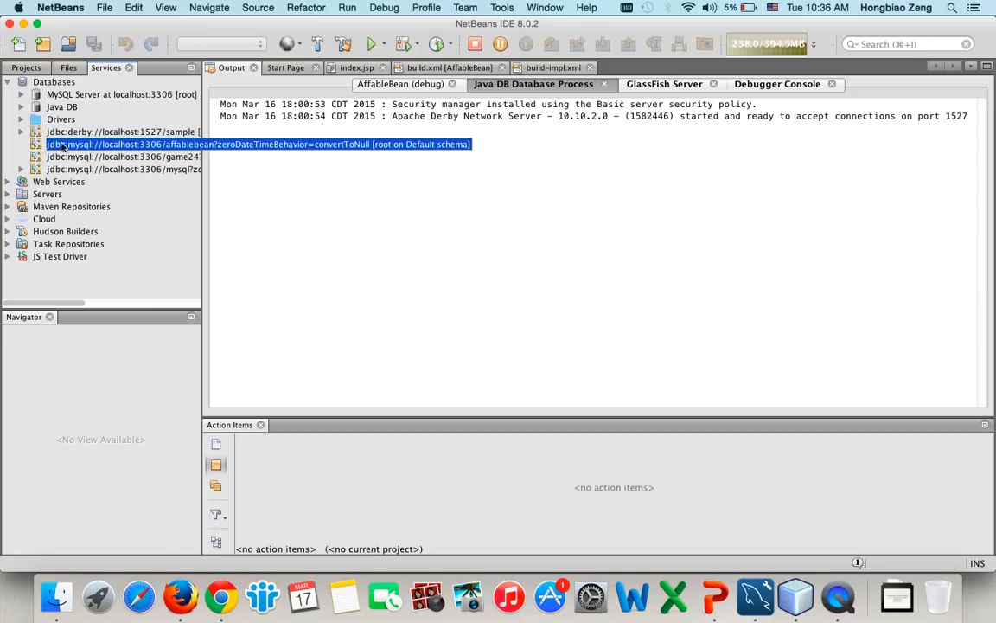
{"action": "right_click", "coordinate": [68, 147]}
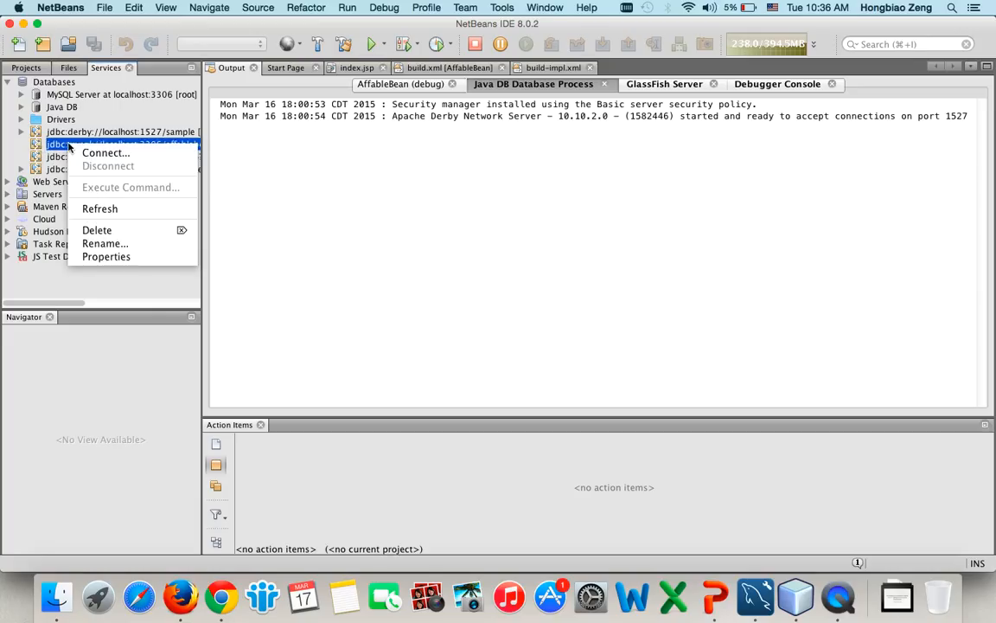
{"action": "left_click", "coordinate": [98, 154]}
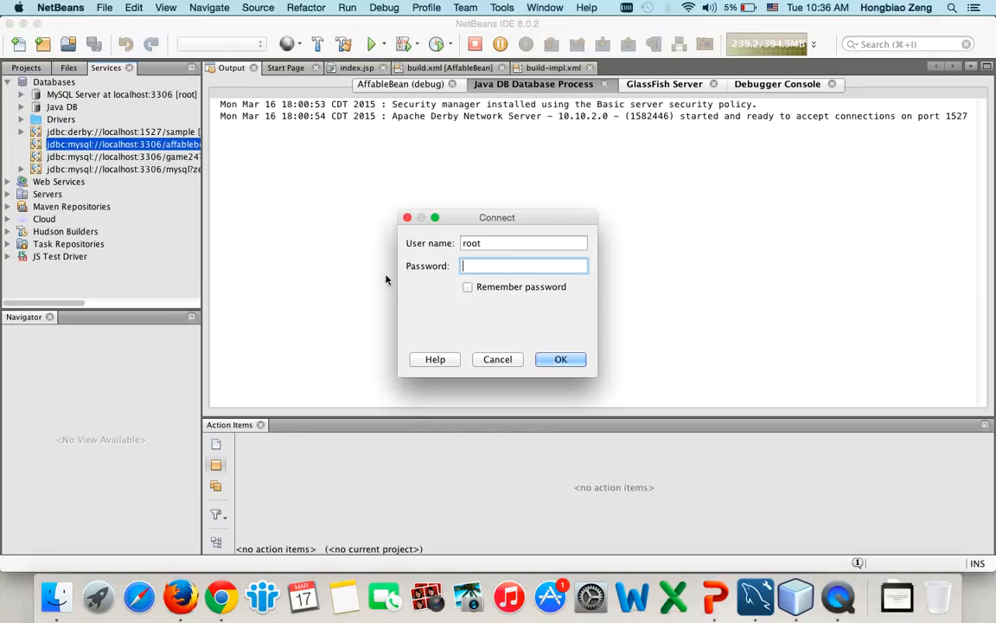
{"action": "type", "text": "nbuser"}
{"action": "key", "text": "Return"}
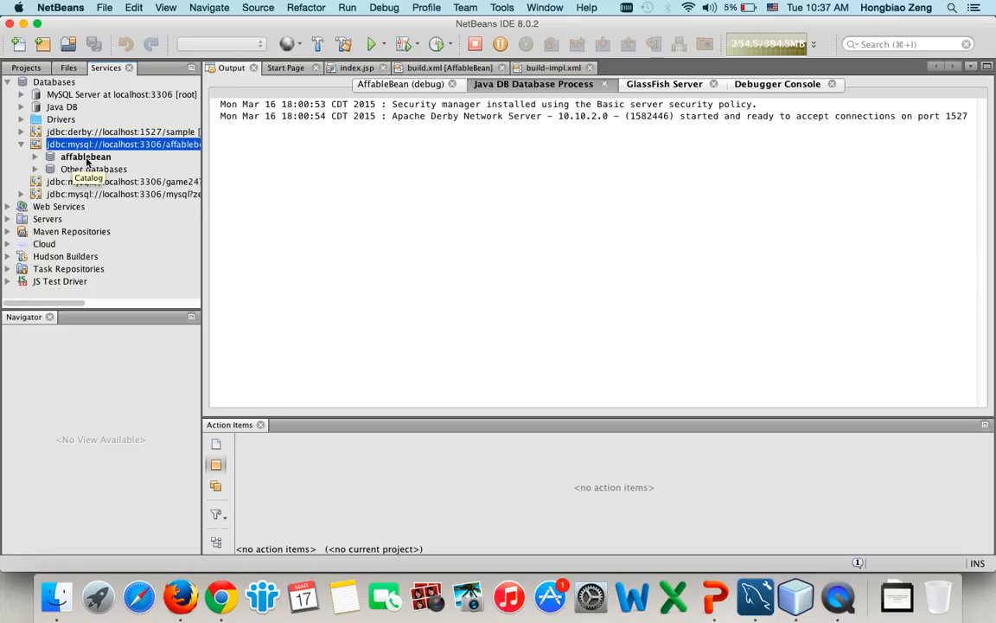
- Expand the affablebean database's tables and inspect the customer table's columns, including the properties of its name column
{"action": "left_click", "coordinate": [35, 157]}
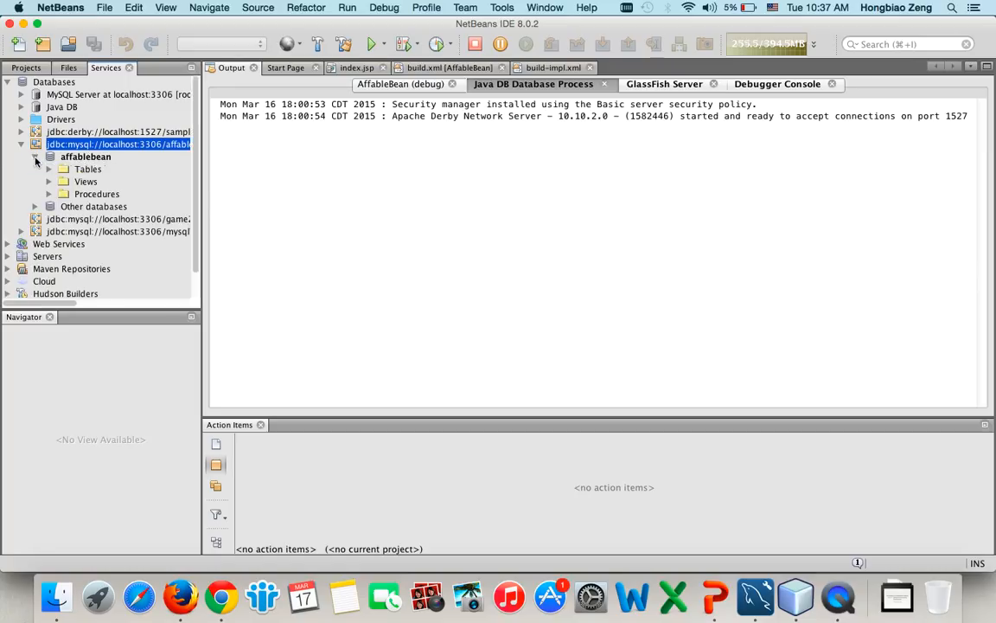
{"action": "left_click", "coordinate": [49, 170]}
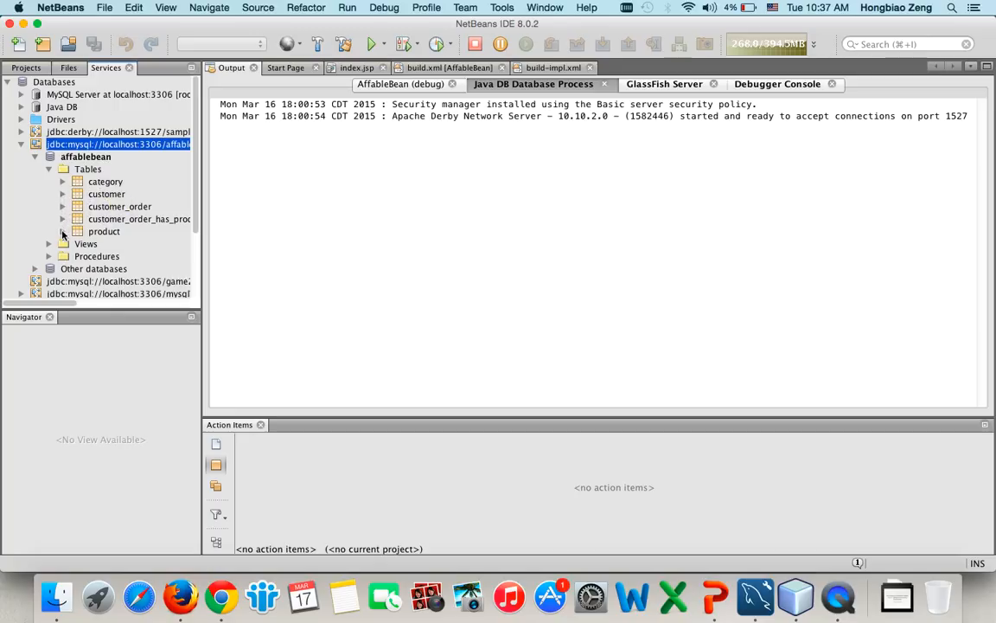
{"action": "left_click", "coordinate": [62, 194]}
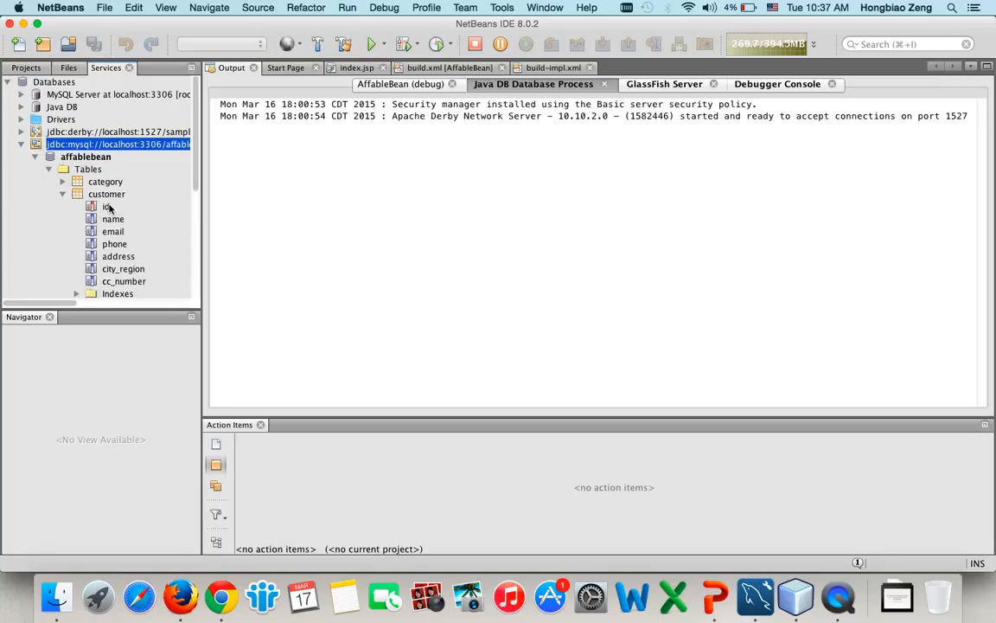
{"action": "mouse_move", "coordinate": [112, 213]}
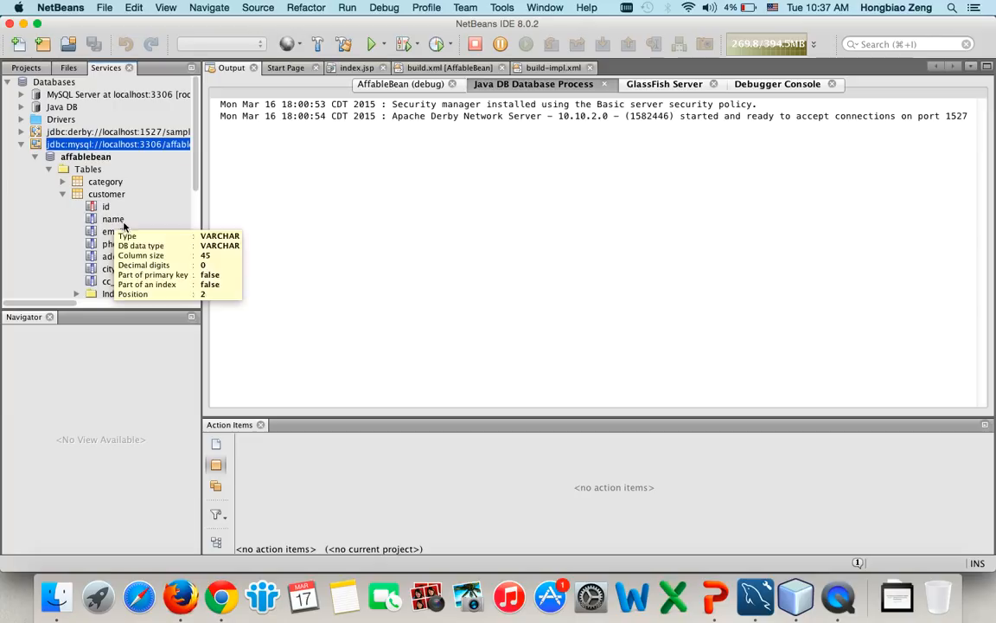